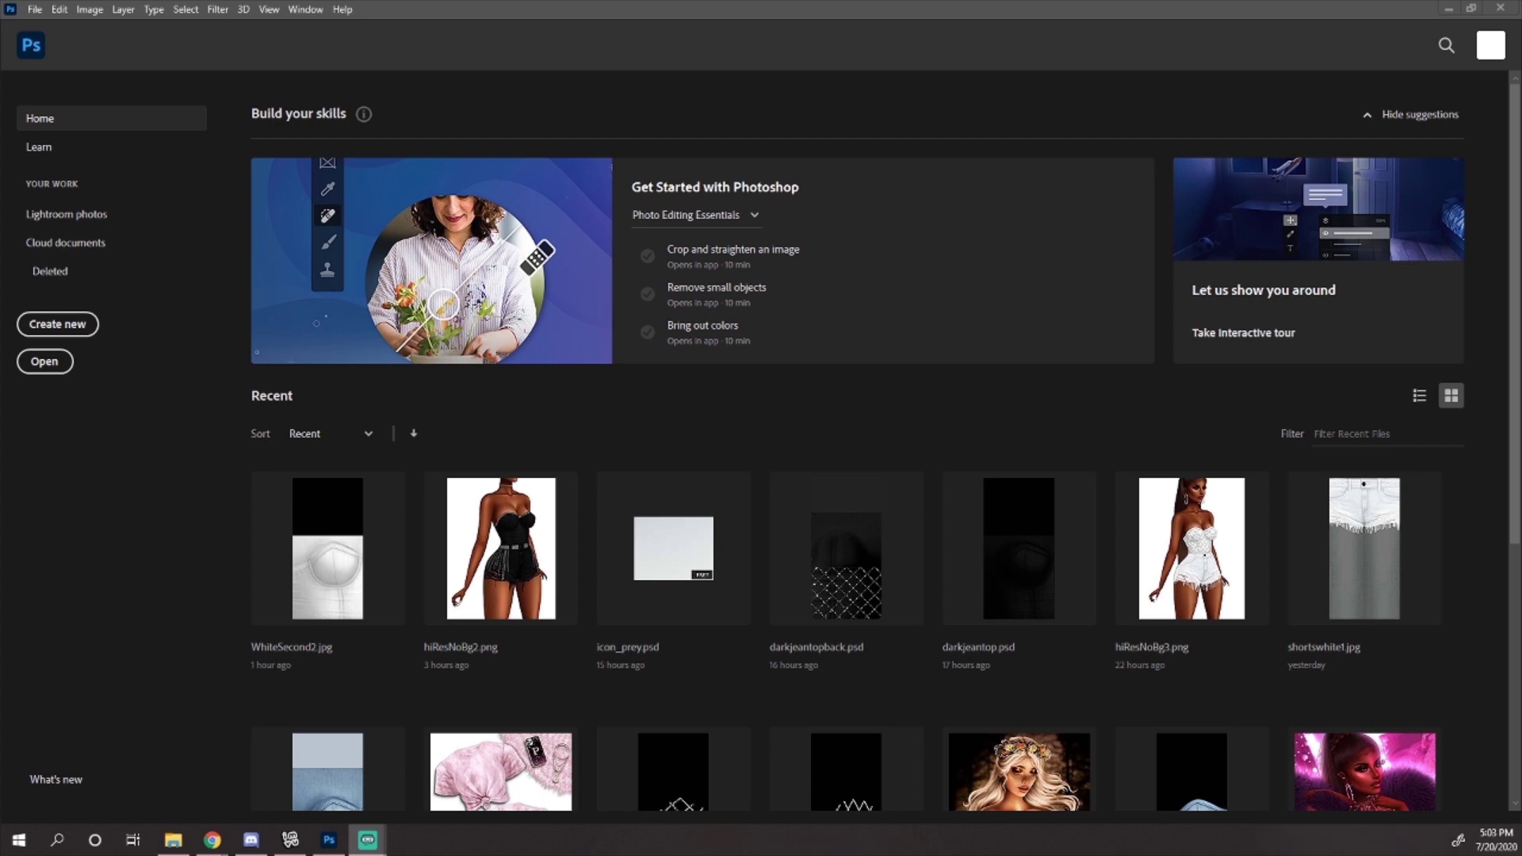
Step: Create a new document 512 pixels wide and 512 pixels high
left_click(35, 10)
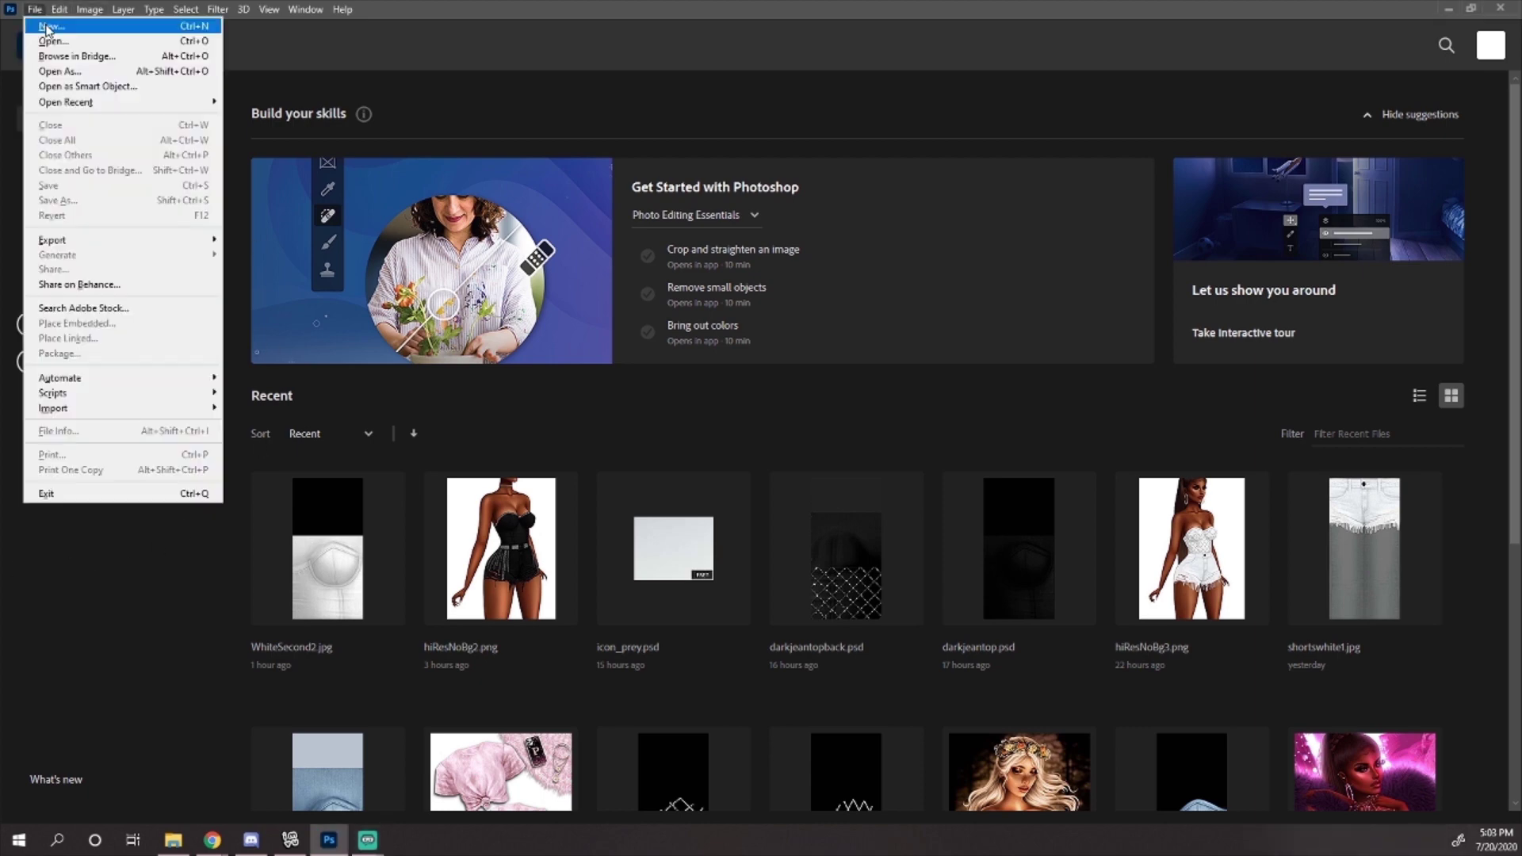
left_click(44, 26)
double_click(993, 273)
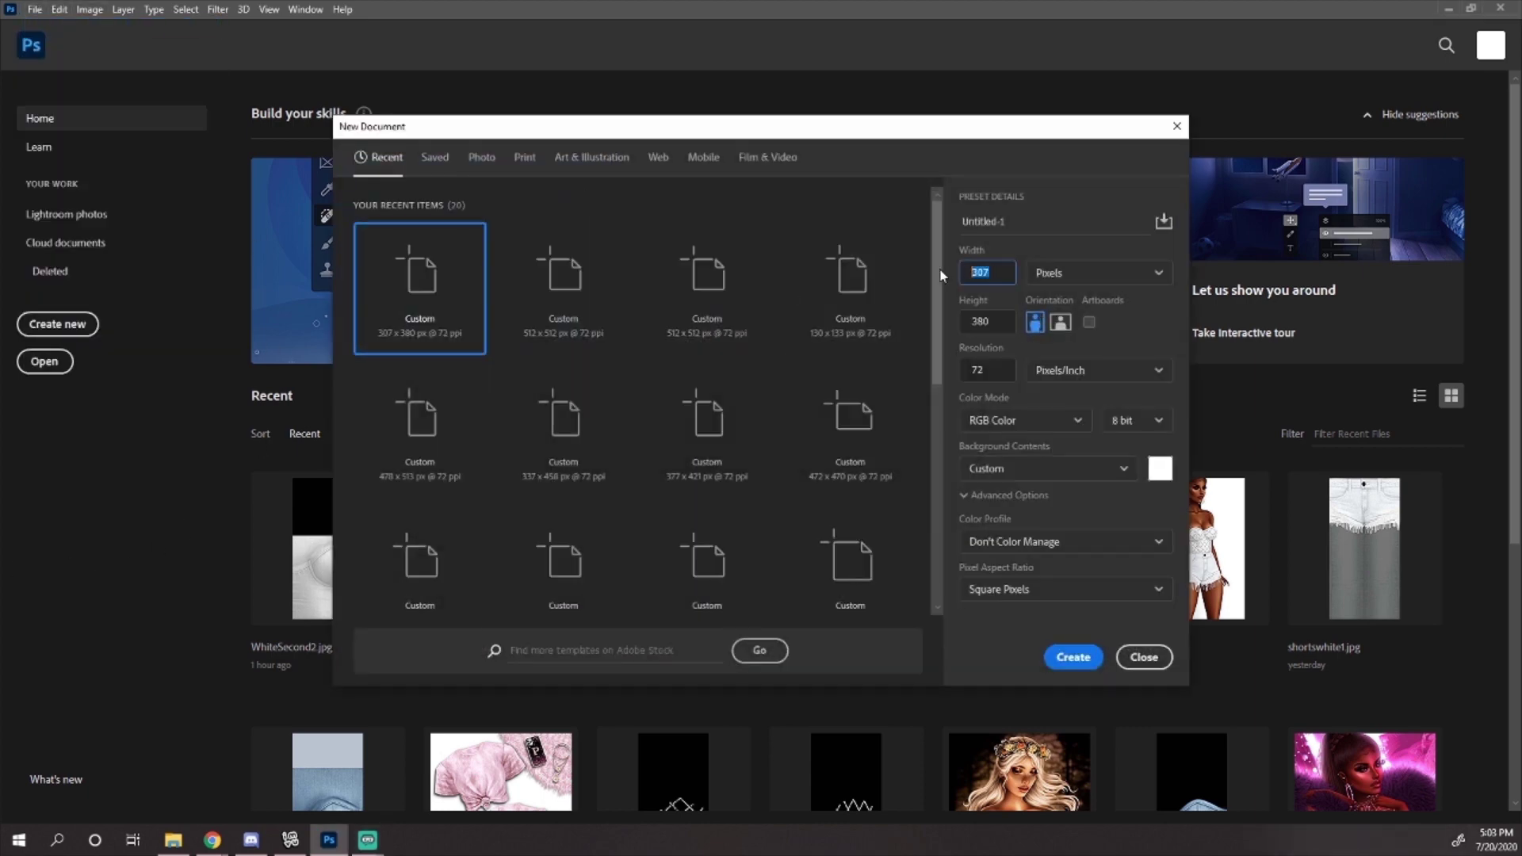
type("512")
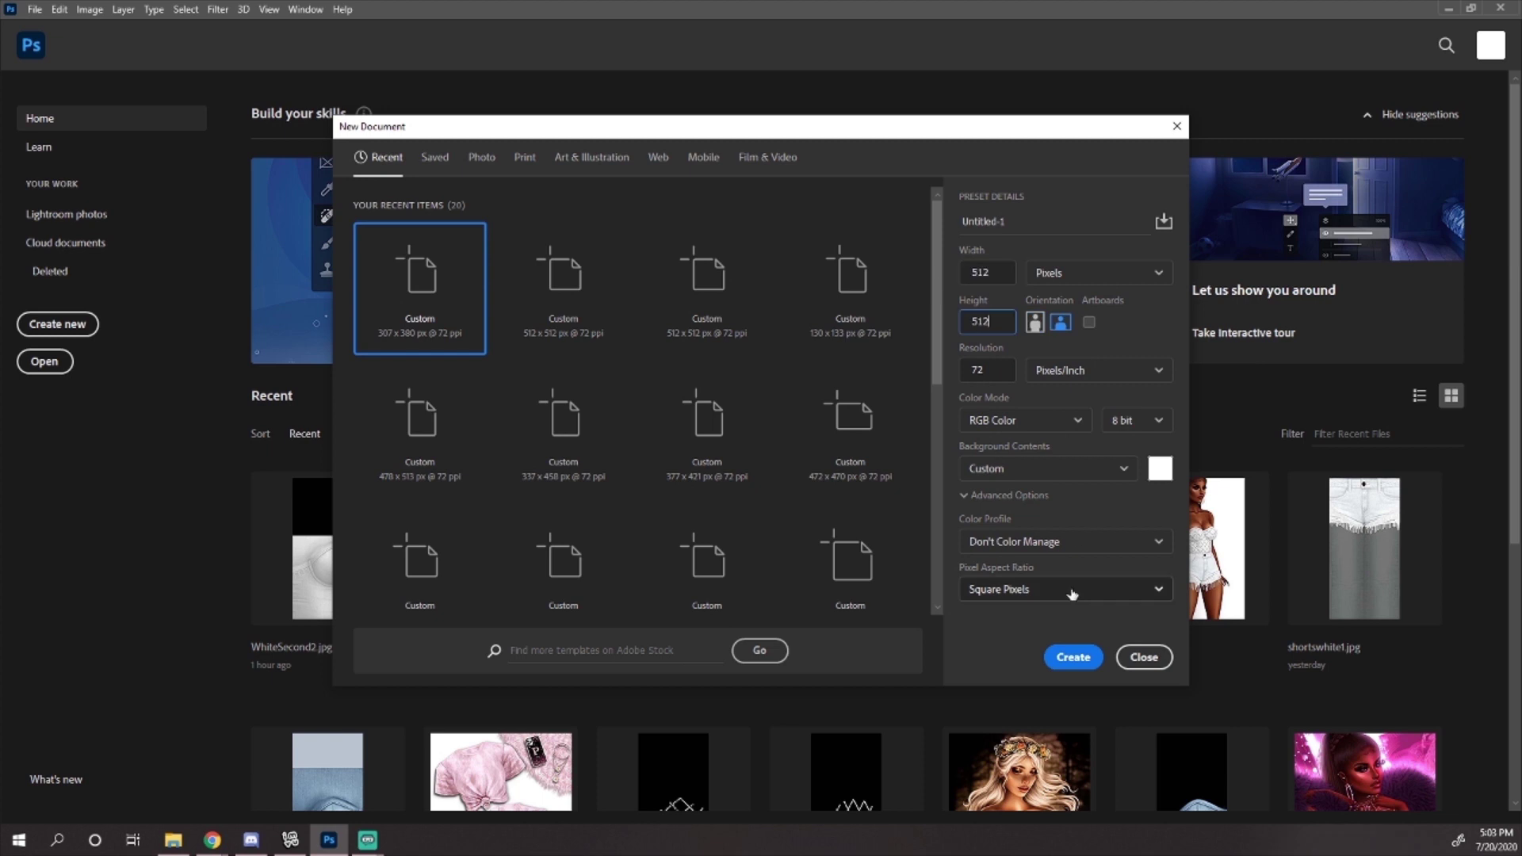
key("Tab")
type("512")
left_click(1072, 658)
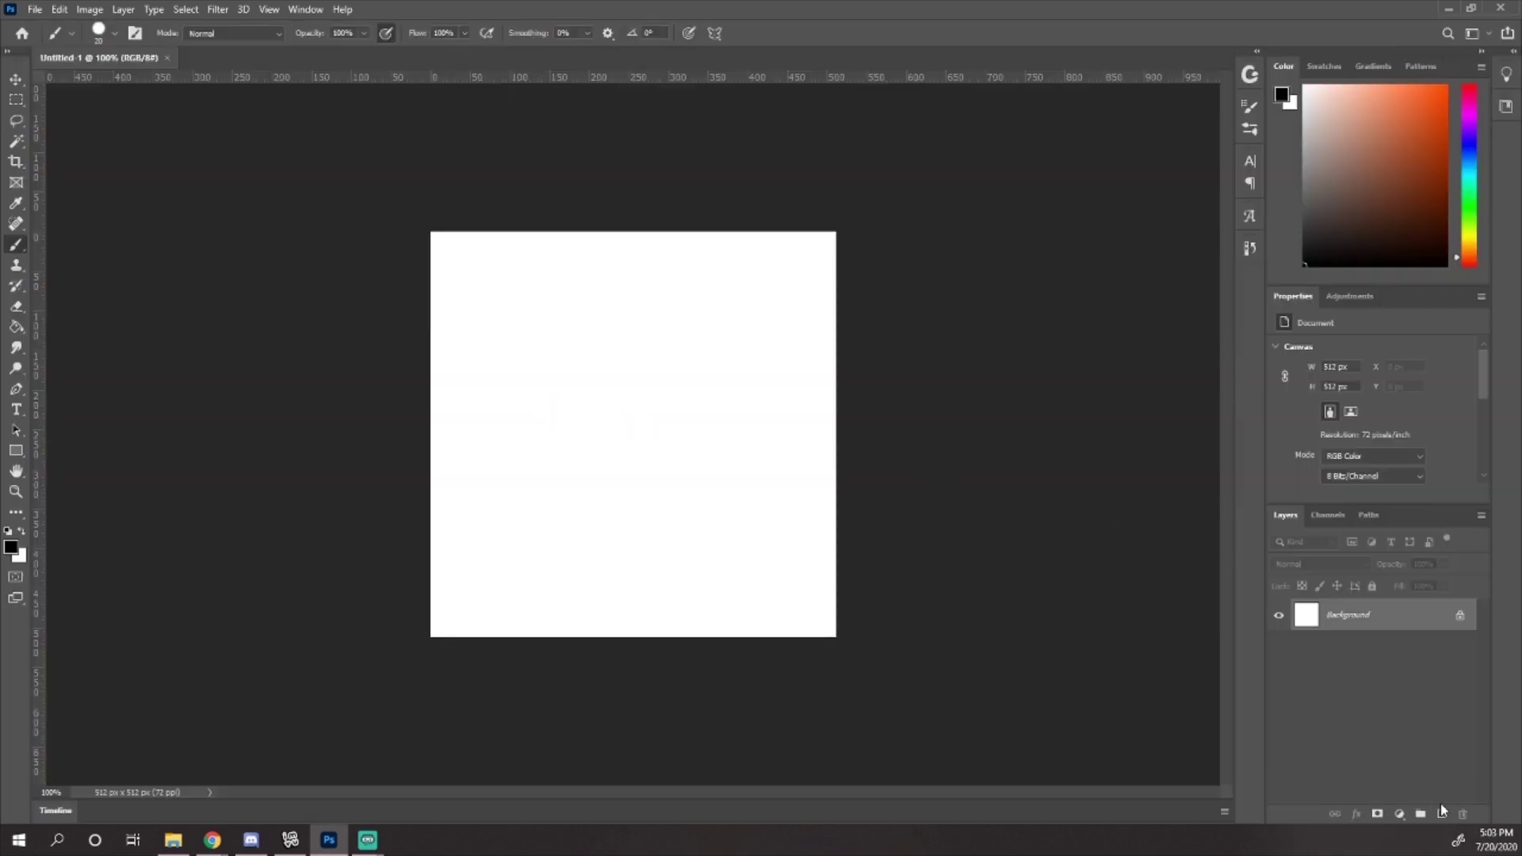
Step: Add a new layer above the background and enable vertical paint symmetry through the middle of the canvas
left_click(1442, 814)
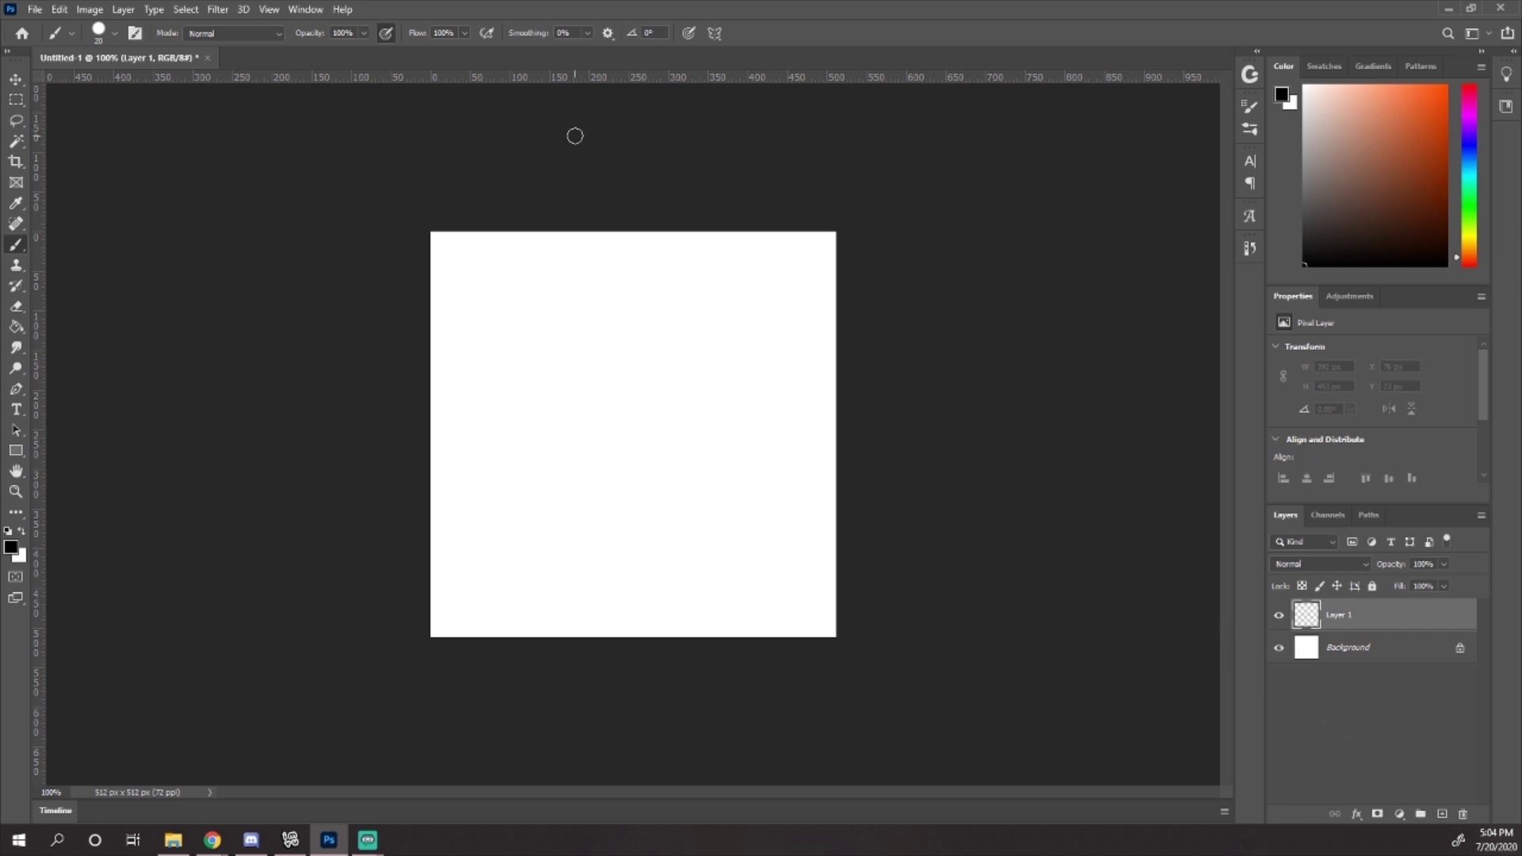
left_click(713, 36)
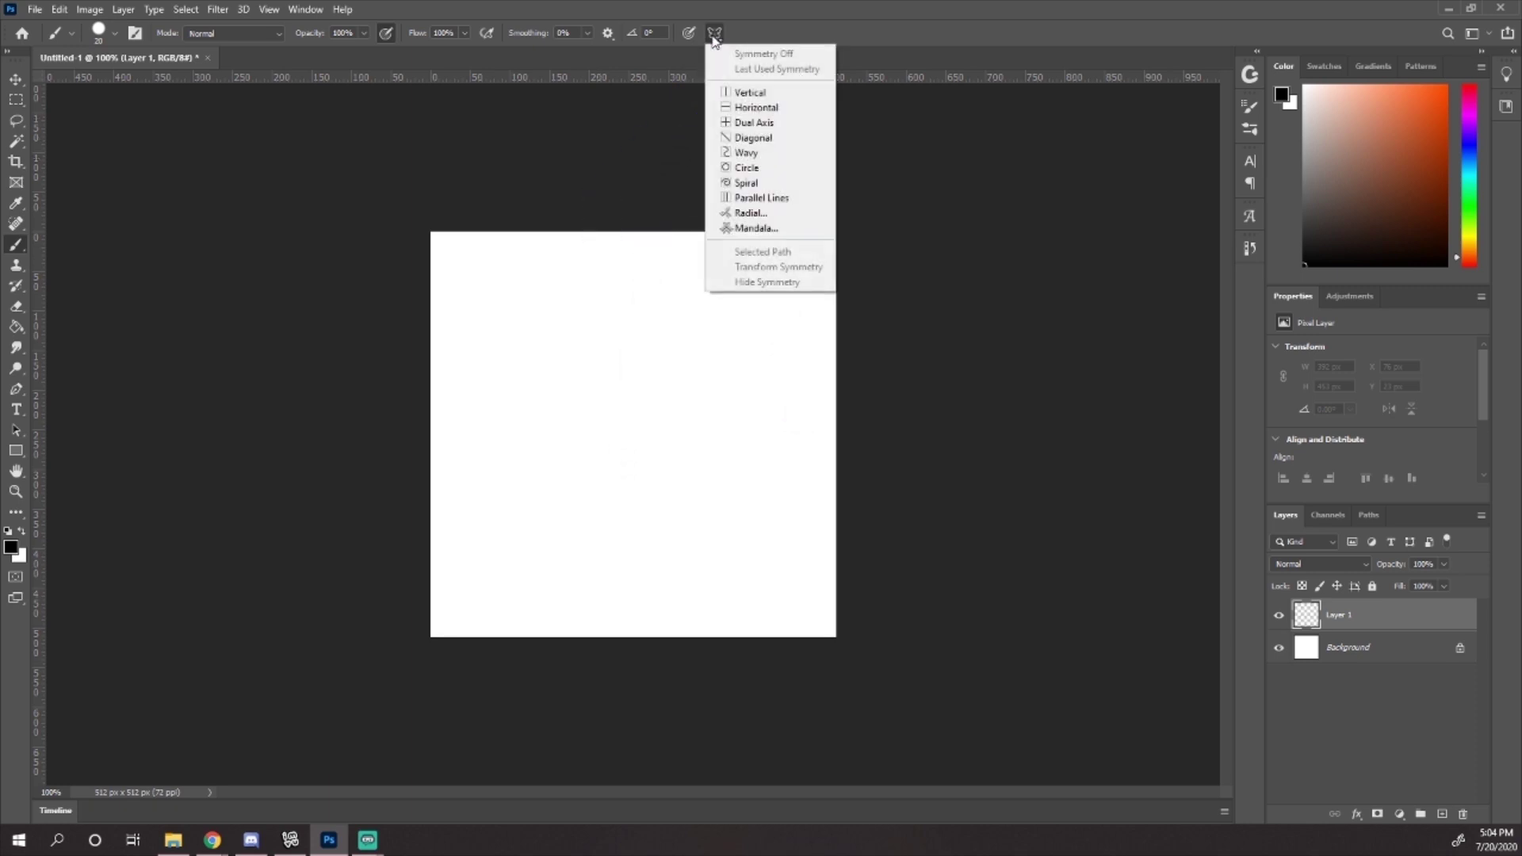
left_click(741, 94)
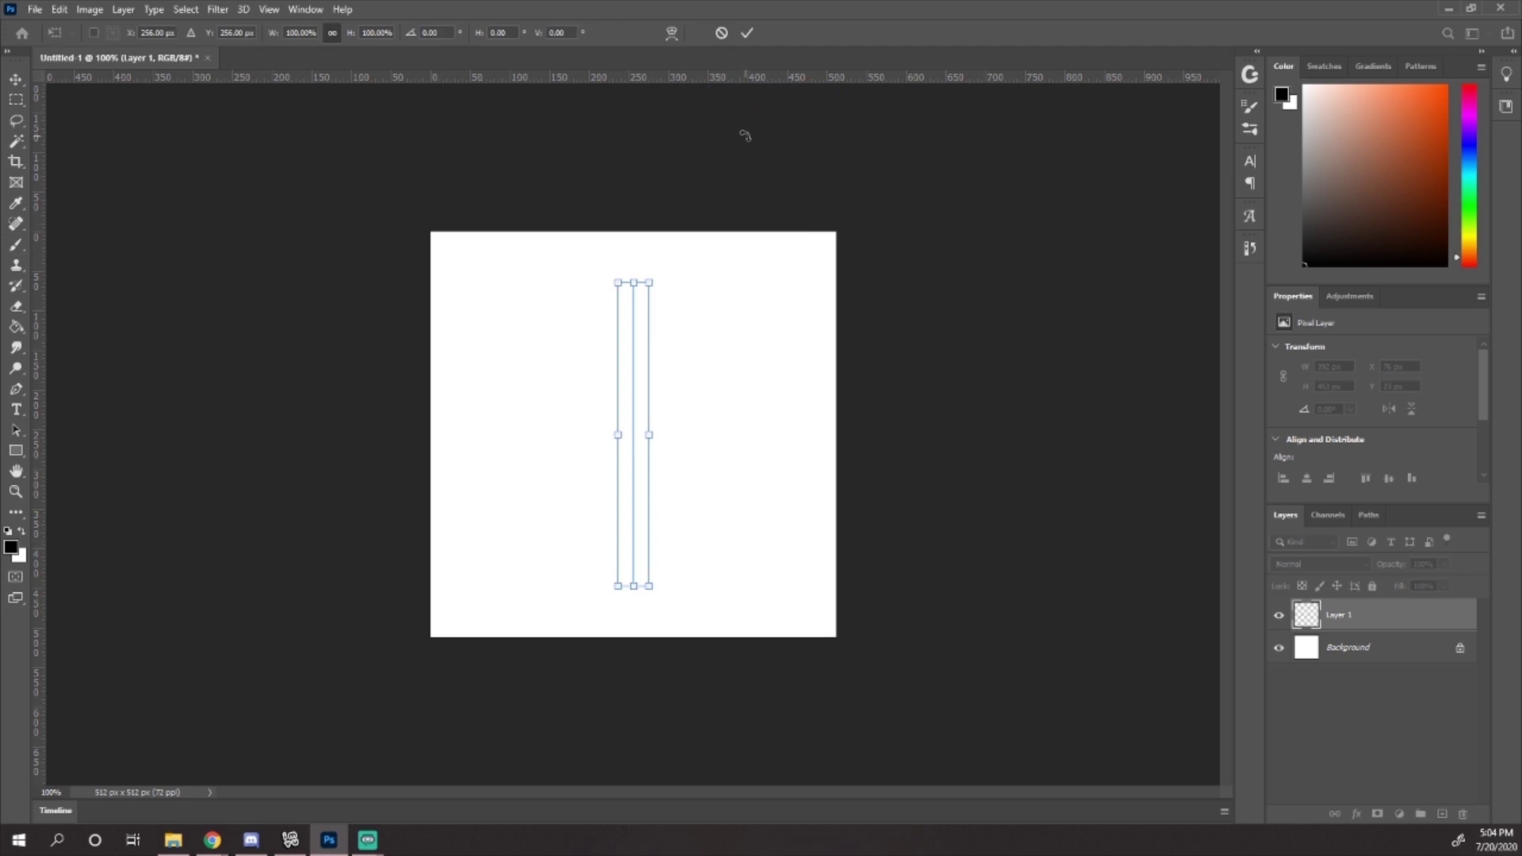
key("Return")
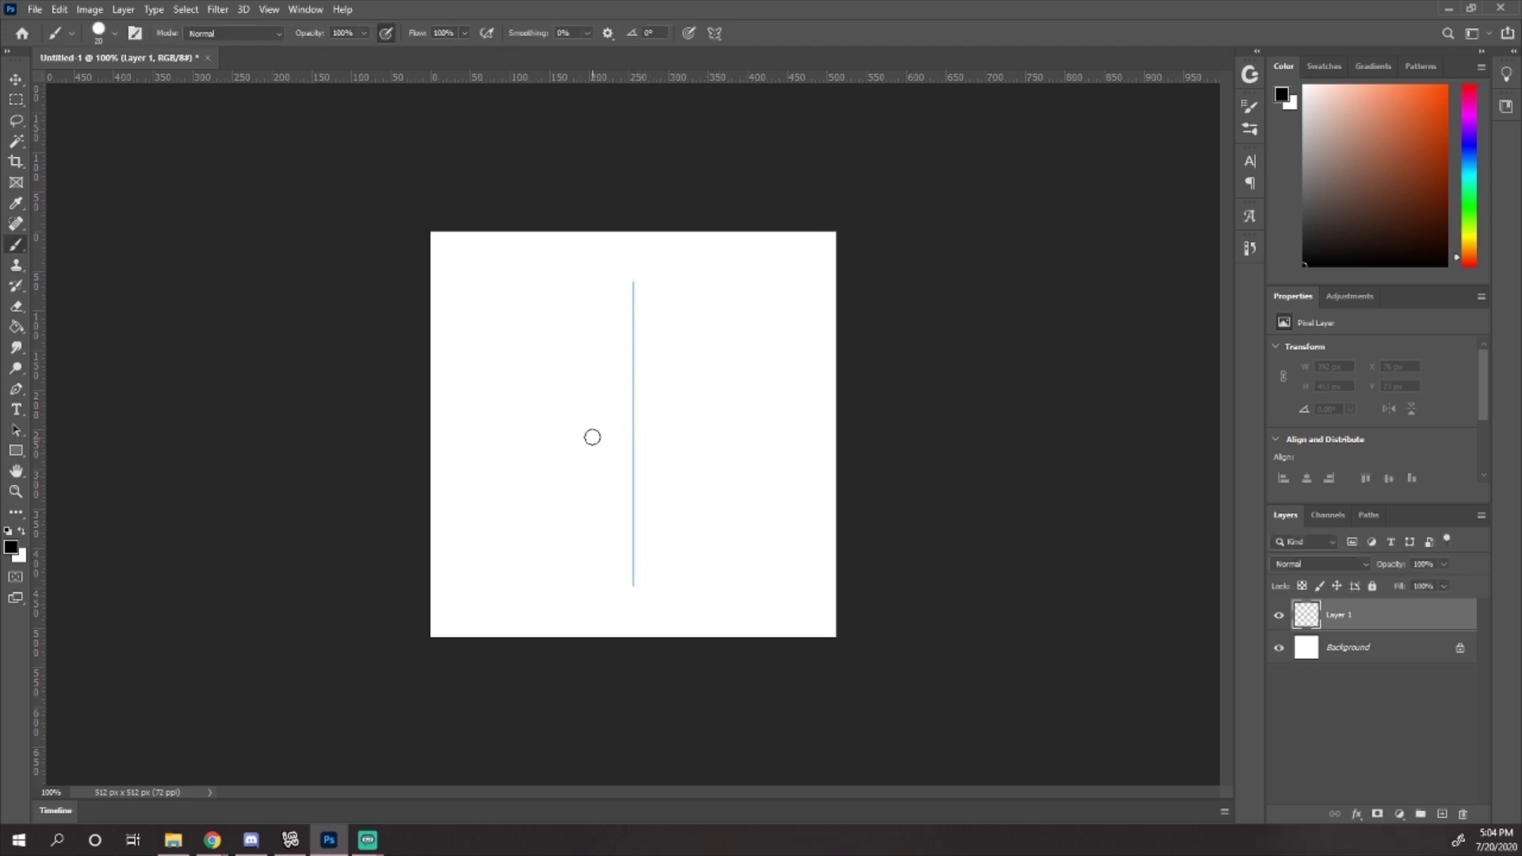
Step: Paint the black outline of a mirrored, fan-shaped lace motif about 226 px wide with a smaller brush
mouse_move(591, 435)
left_mouse_down()
mouse_move(521, 447)
mouse_move(529, 483)
mouse_move(577, 507)
mouse_move(603, 559)
mouse_move(546, 560)
left_mouse_up()
key("ctrl+z")
key("bracketleft")
mouse_move(632, 426)
left_mouse_down()
mouse_move(592, 461)
mouse_move(620, 386)
mouse_move(602, 391)
mouse_move(610, 429)
mouse_move(578, 401)
mouse_move(594, 440)
mouse_move(557, 425)
mouse_move(587, 458)
mouse_move(558, 448)
mouse_move(551, 469)
mouse_move(615, 434)
left_mouse_up()
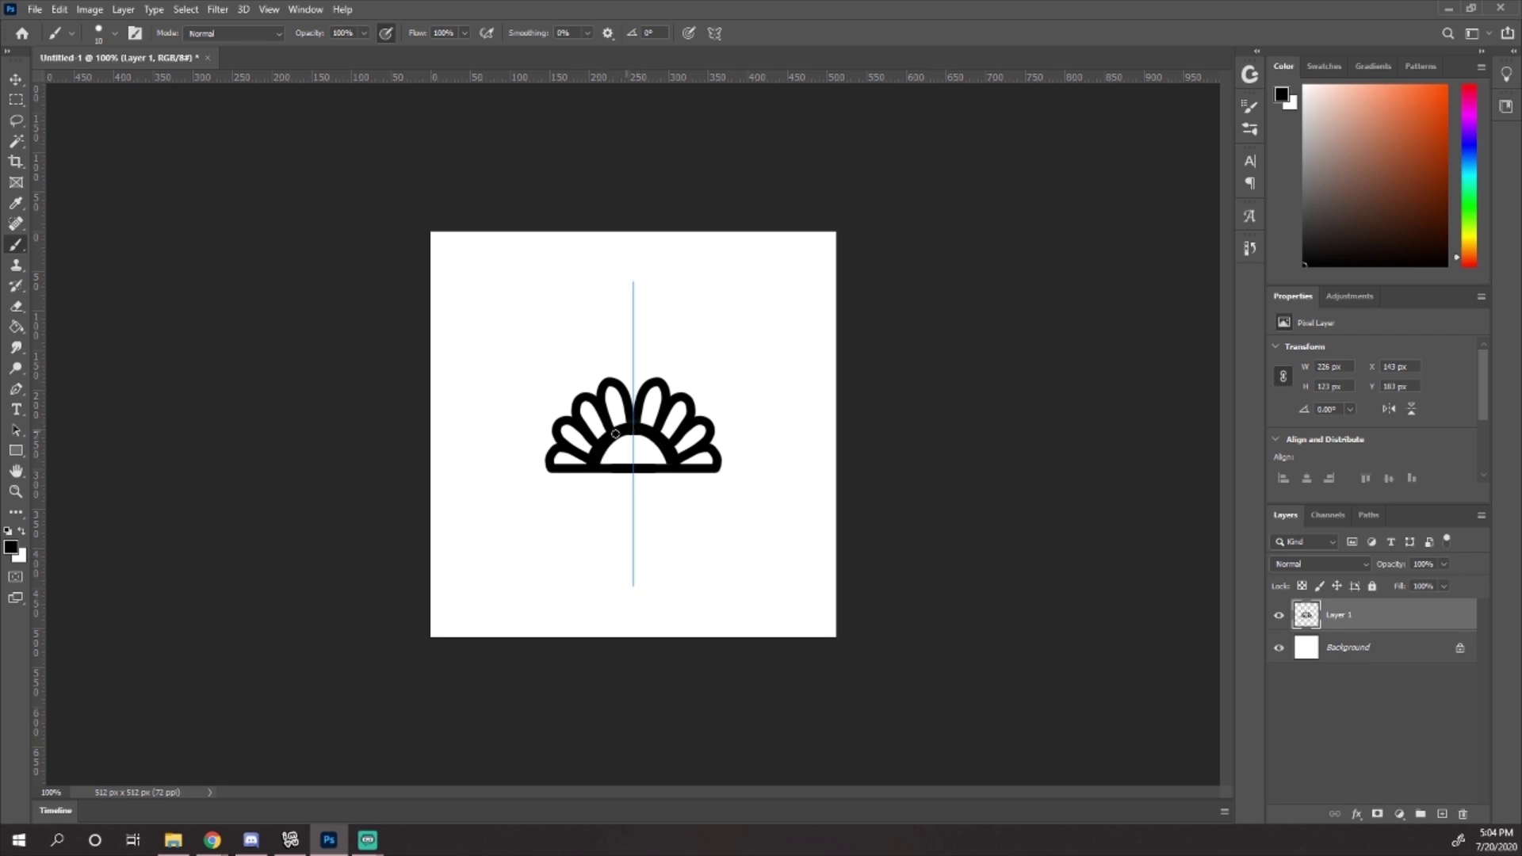
Step: Paint a dot inside each petal of the fan motif and a small arch inside its central half circle
left_click(654, 402)
left_click(679, 412)
left_click(695, 433)
left_click(563, 459)
left_click_drag(636, 448, 616, 446)
Step: Turn off paint symmetry and select a rectangular area closely around the lace motif
left_click(714, 32)
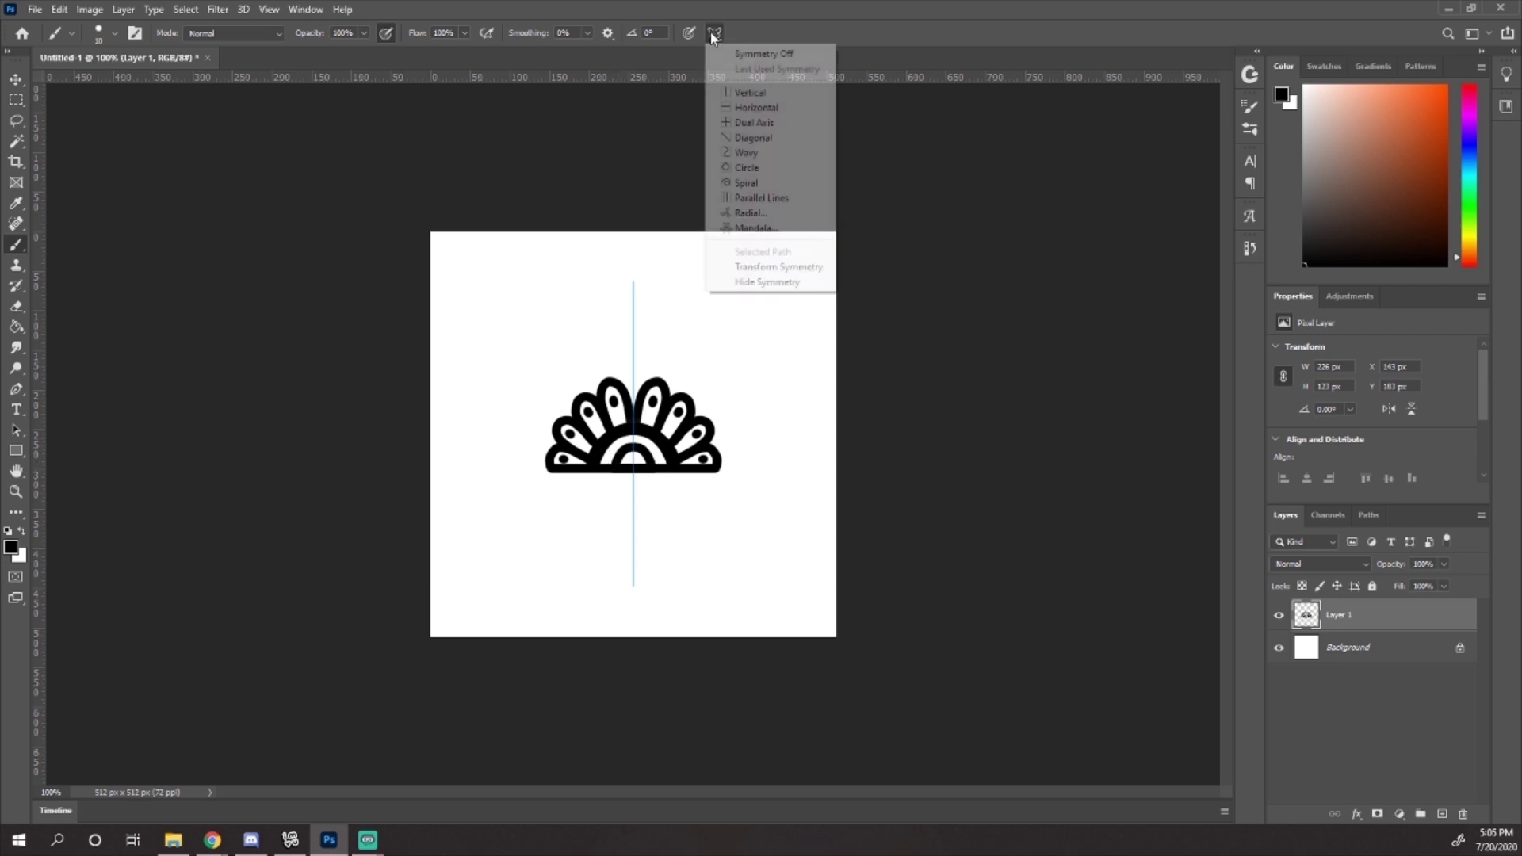
left_click(738, 54)
key("m")
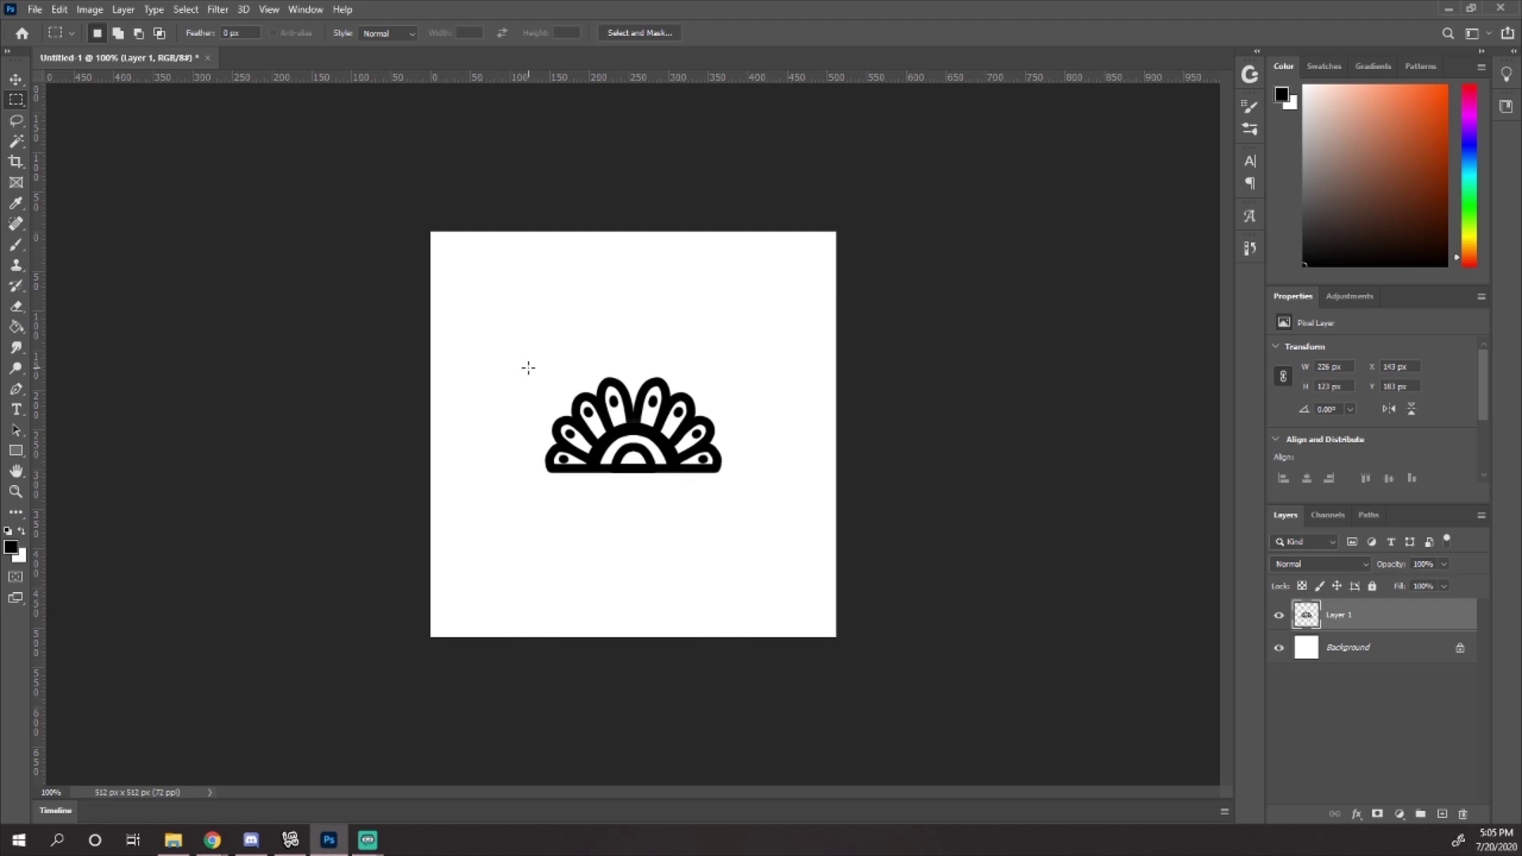
left_click_drag(528, 367, 738, 477)
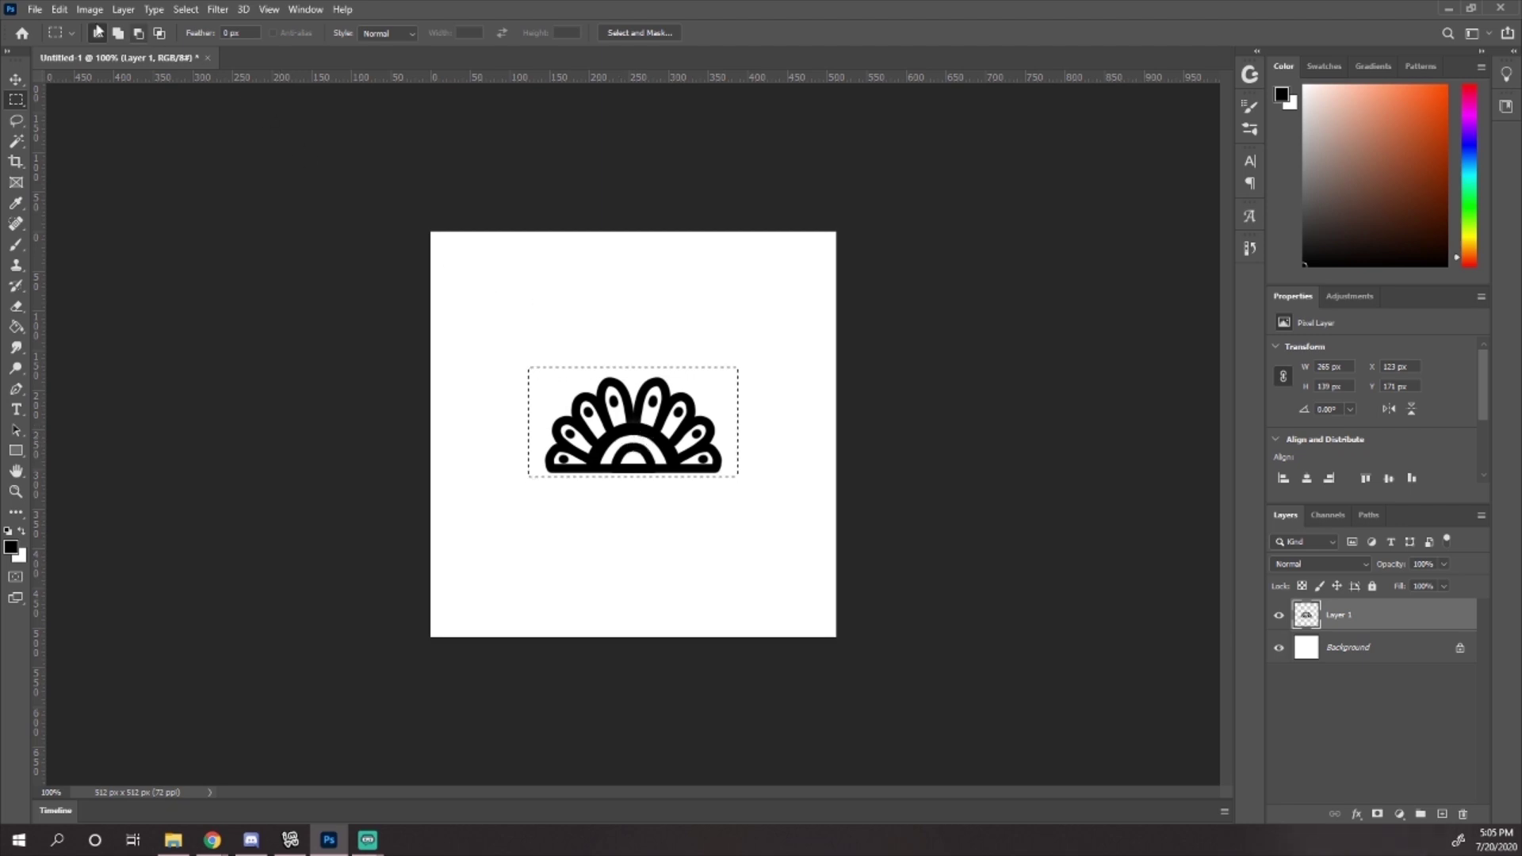
Step: Define the selected motif as a brush preset named Lace
left_click(60, 10)
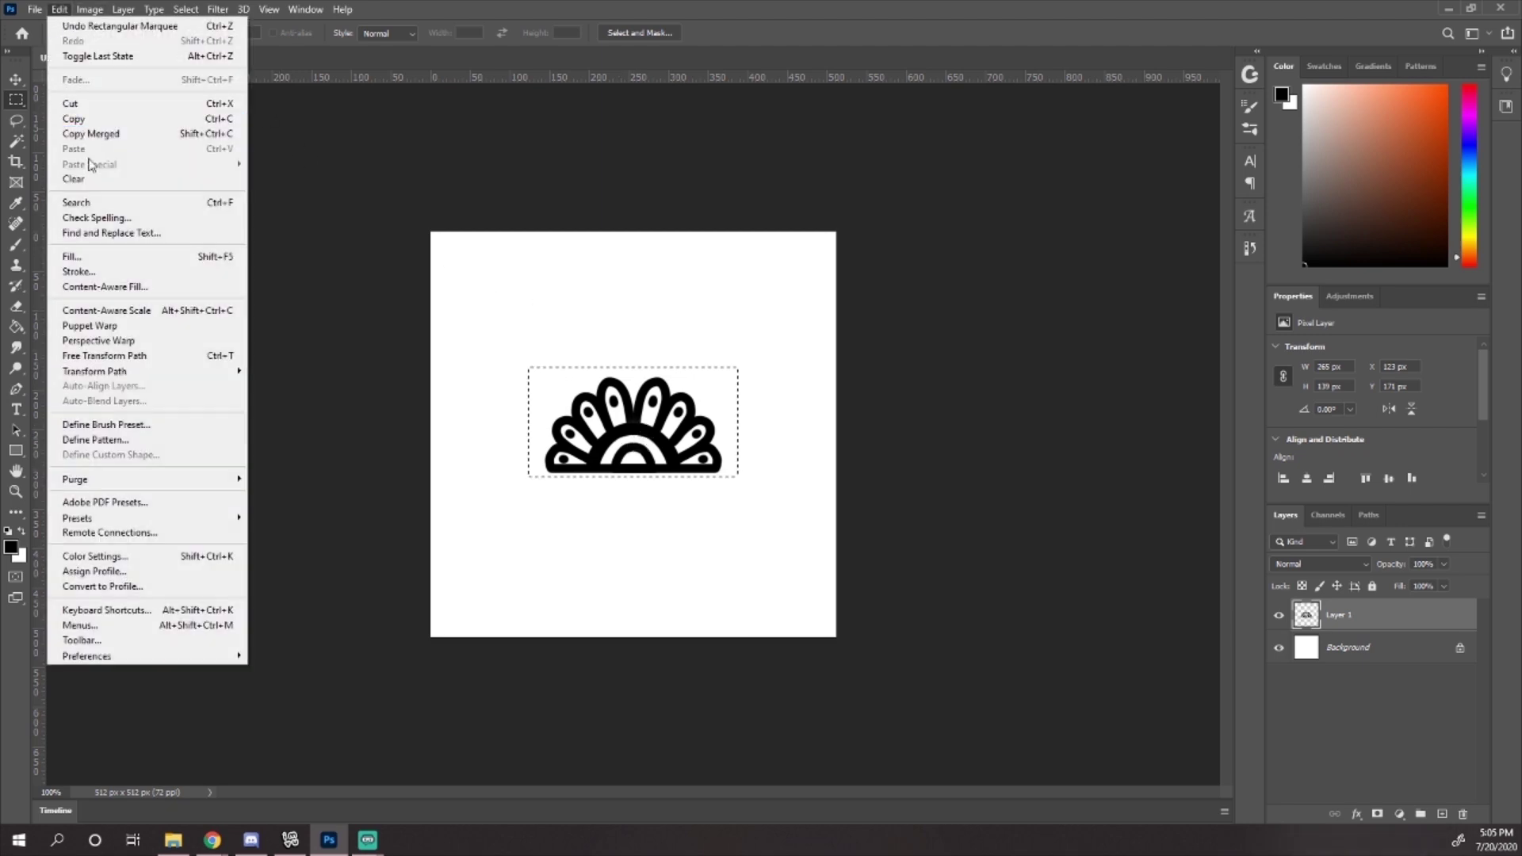
left_click(142, 431)
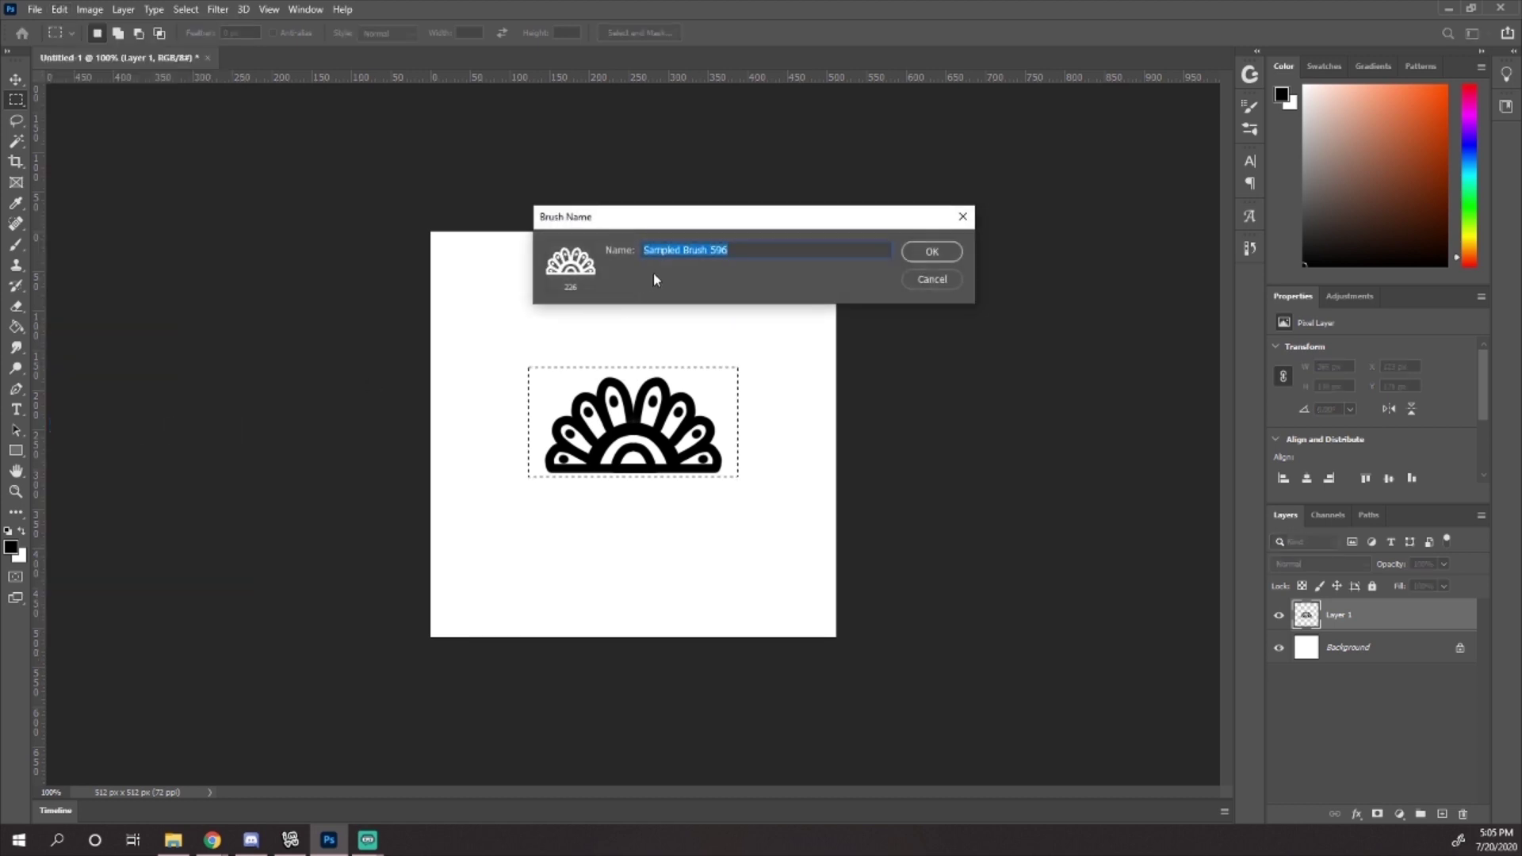
left_click_drag(750, 252, 621, 257)
type("Lace")
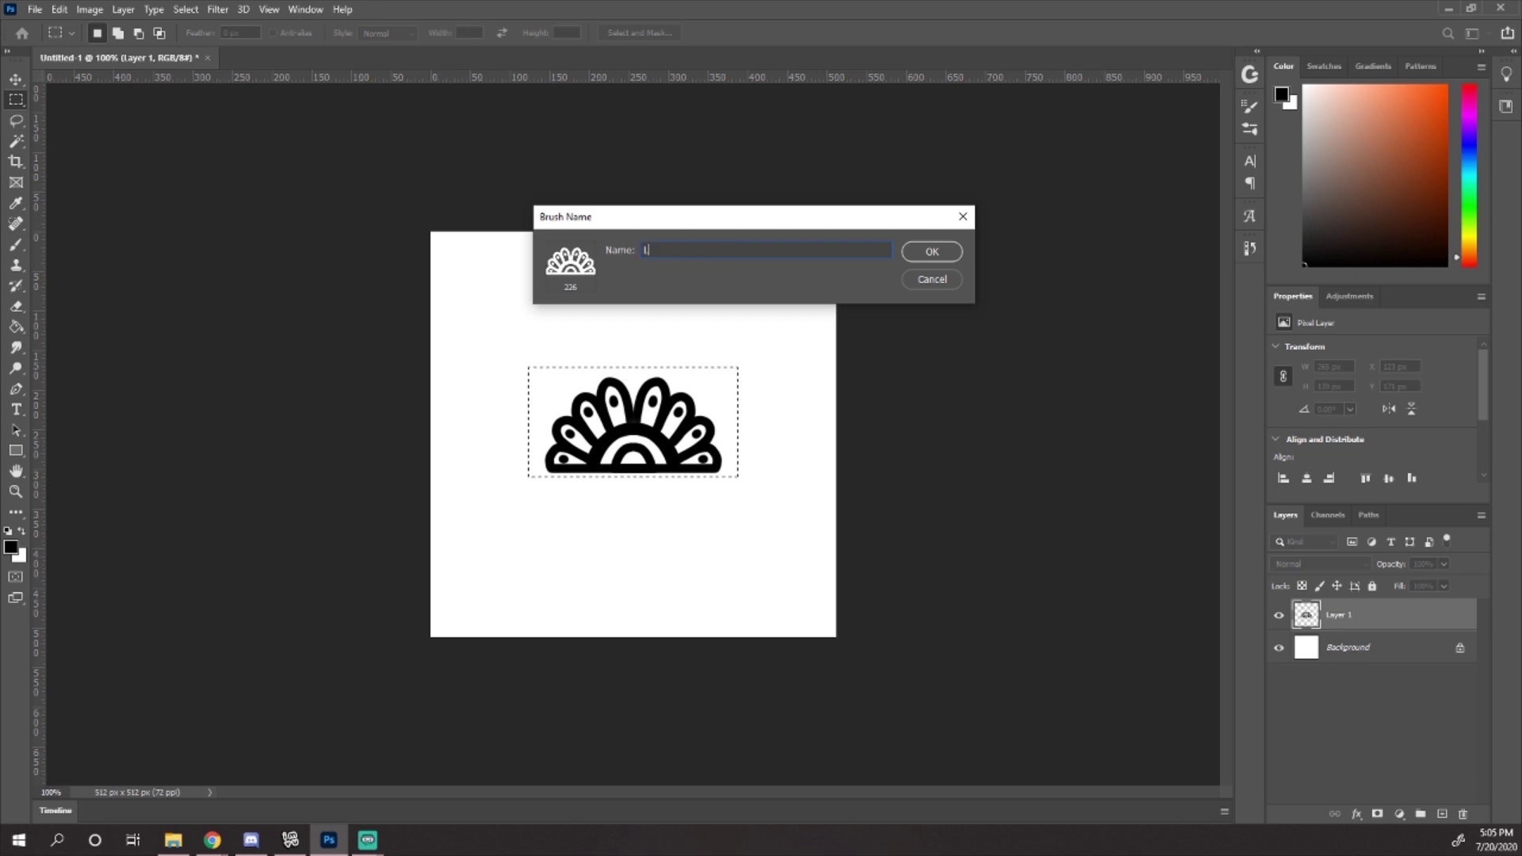
left_click(919, 251)
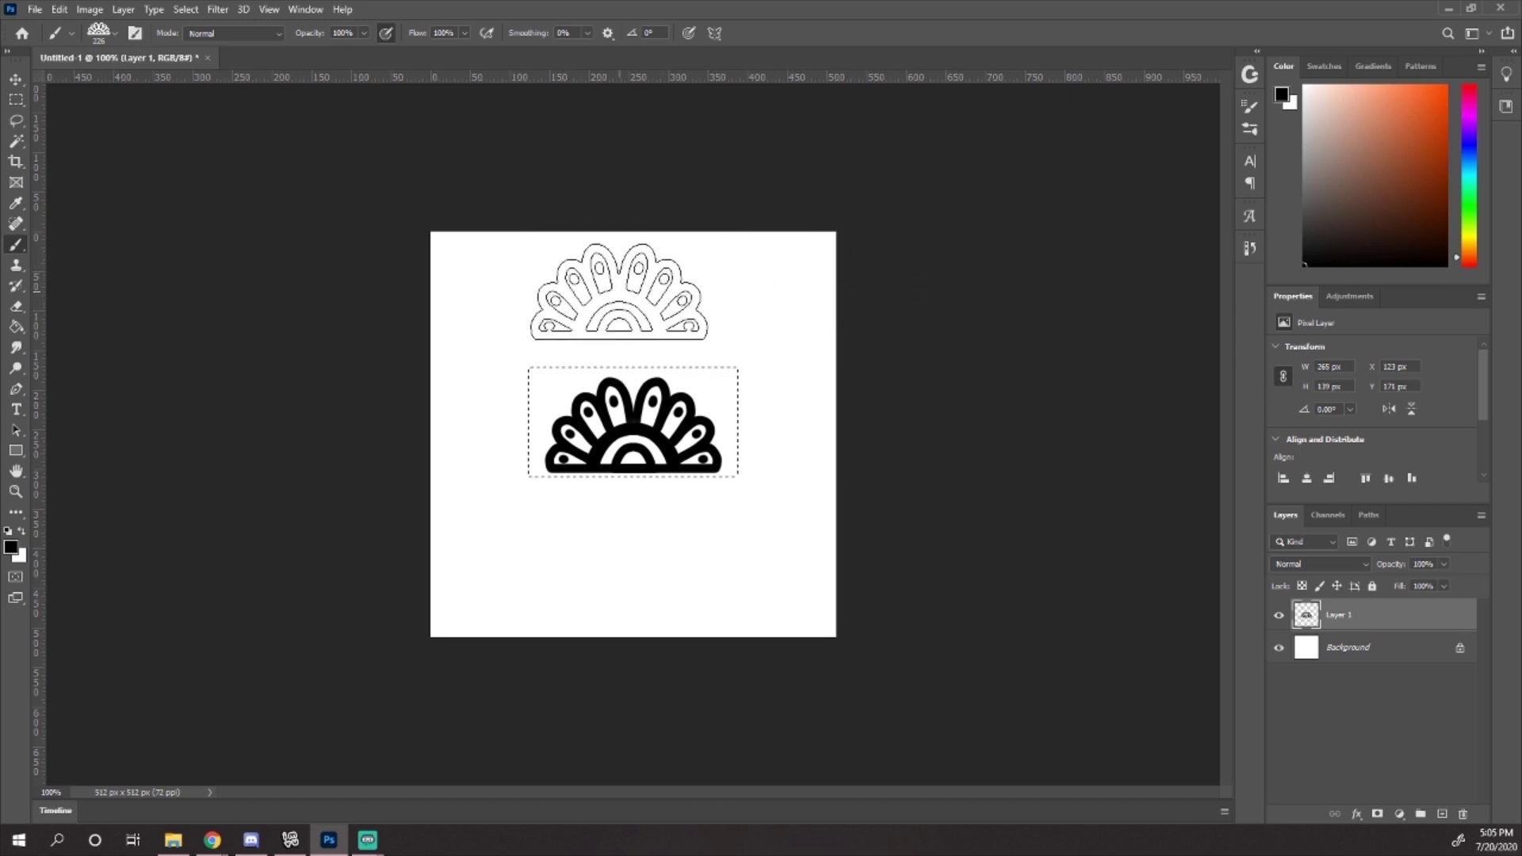
Step: Stamp three test copies of the lace motif around the original and undo them
left_click(517, 296)
left_click(704, 304)
left_click(696, 512)
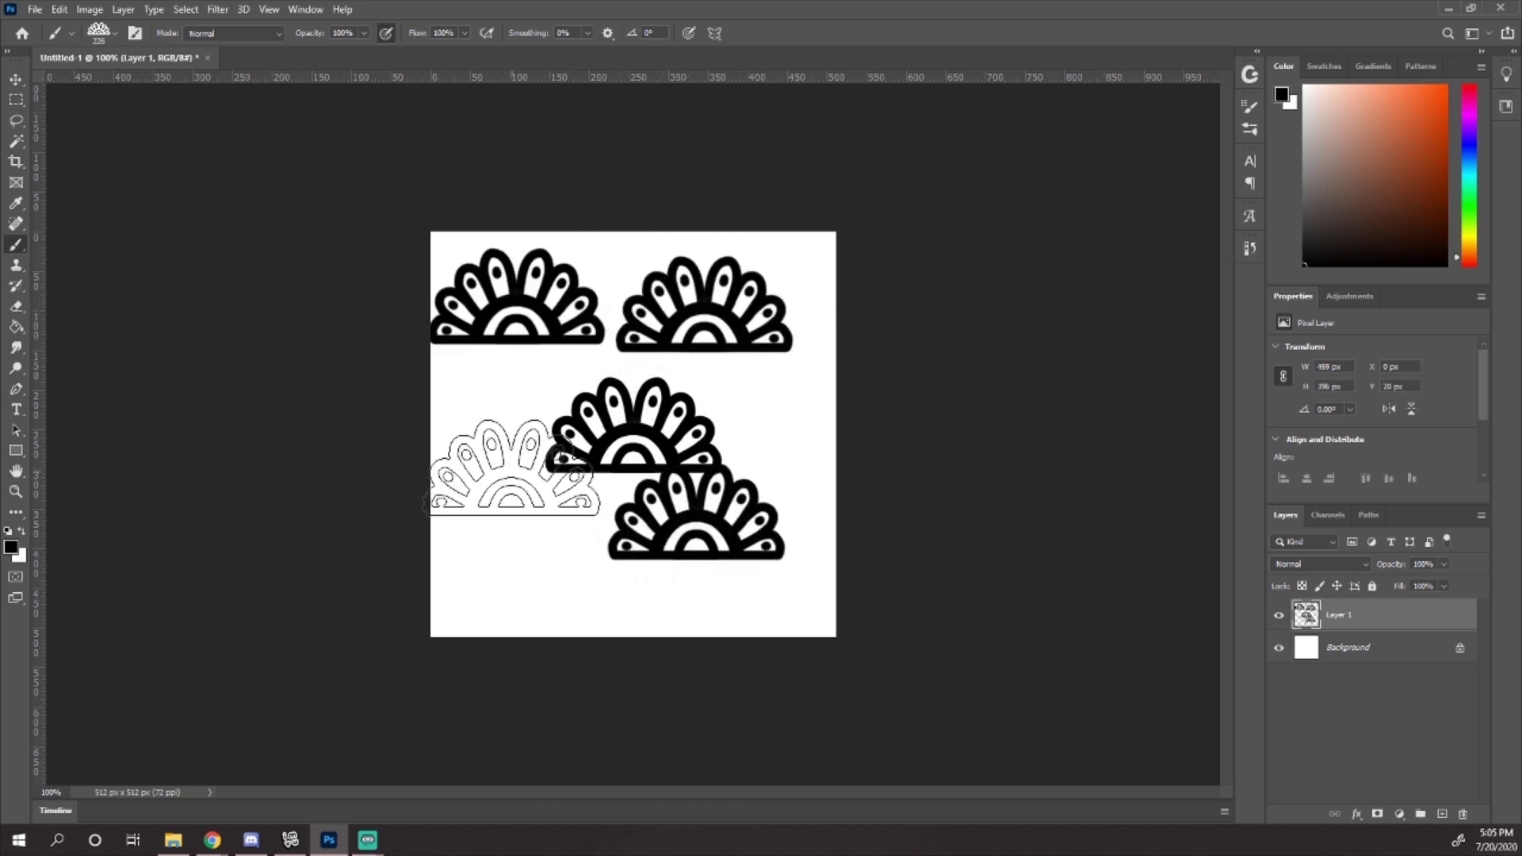
key("ctrl+z")
key("ctrl+z")
key("ctrl+z")
Step: Try continuous strokes across the canvas with the new lace brush and undo them
mouse_move(539, 298)
left_mouse_down()
mouse_move(643, 304)
mouse_move(737, 366)
mouse_move(769, 425)
mouse_move(751, 507)
mouse_move(668, 563)
mouse_move(539, 563)
mouse_move(507, 463)
left_mouse_up()
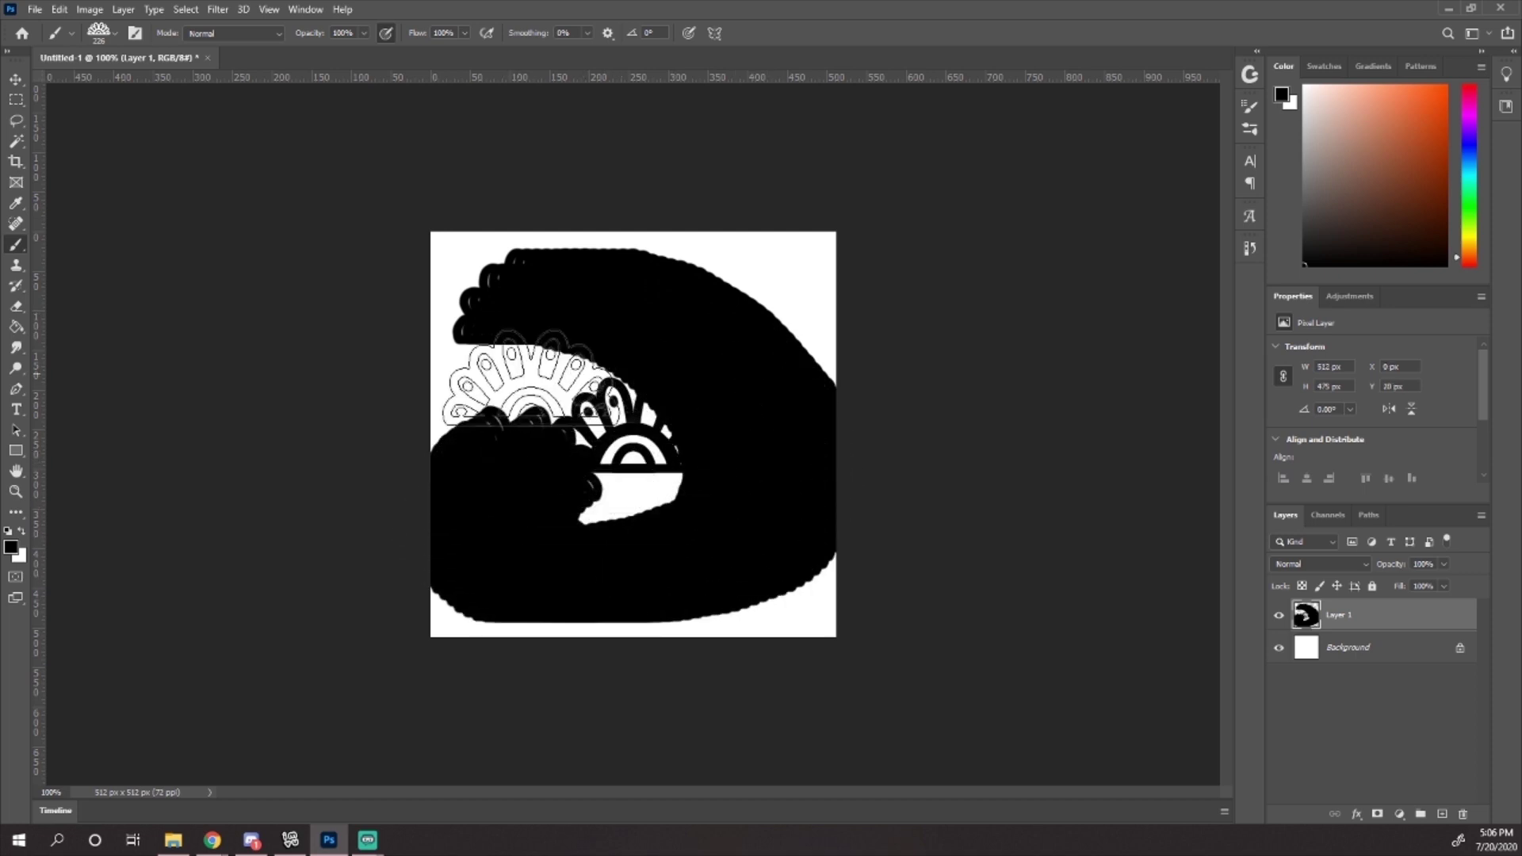
key("ctrl+z")
left_click_drag(568, 315, 794, 306)
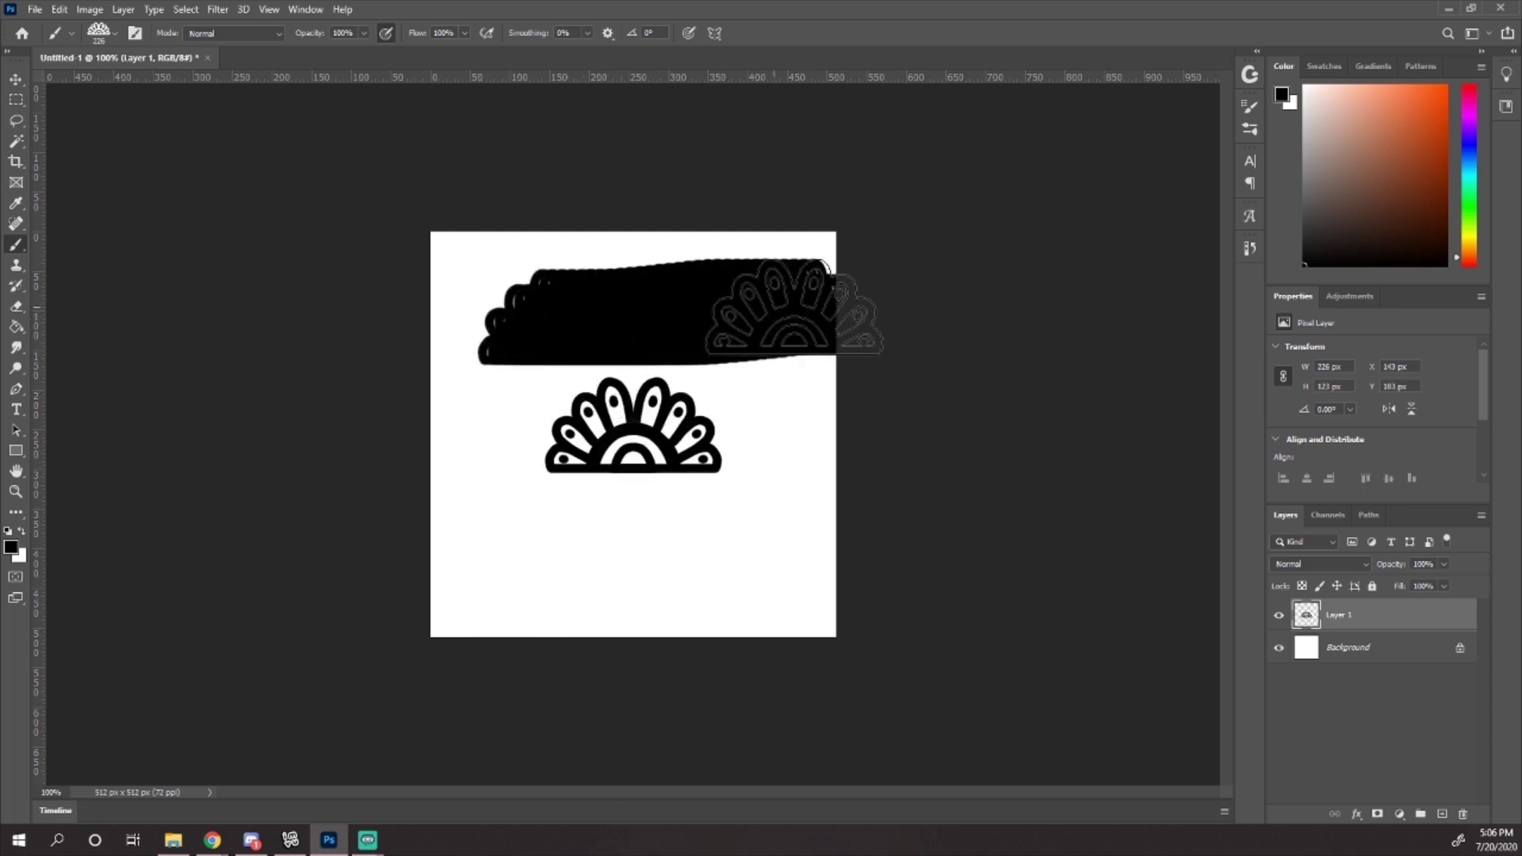
key("ctrl+z")
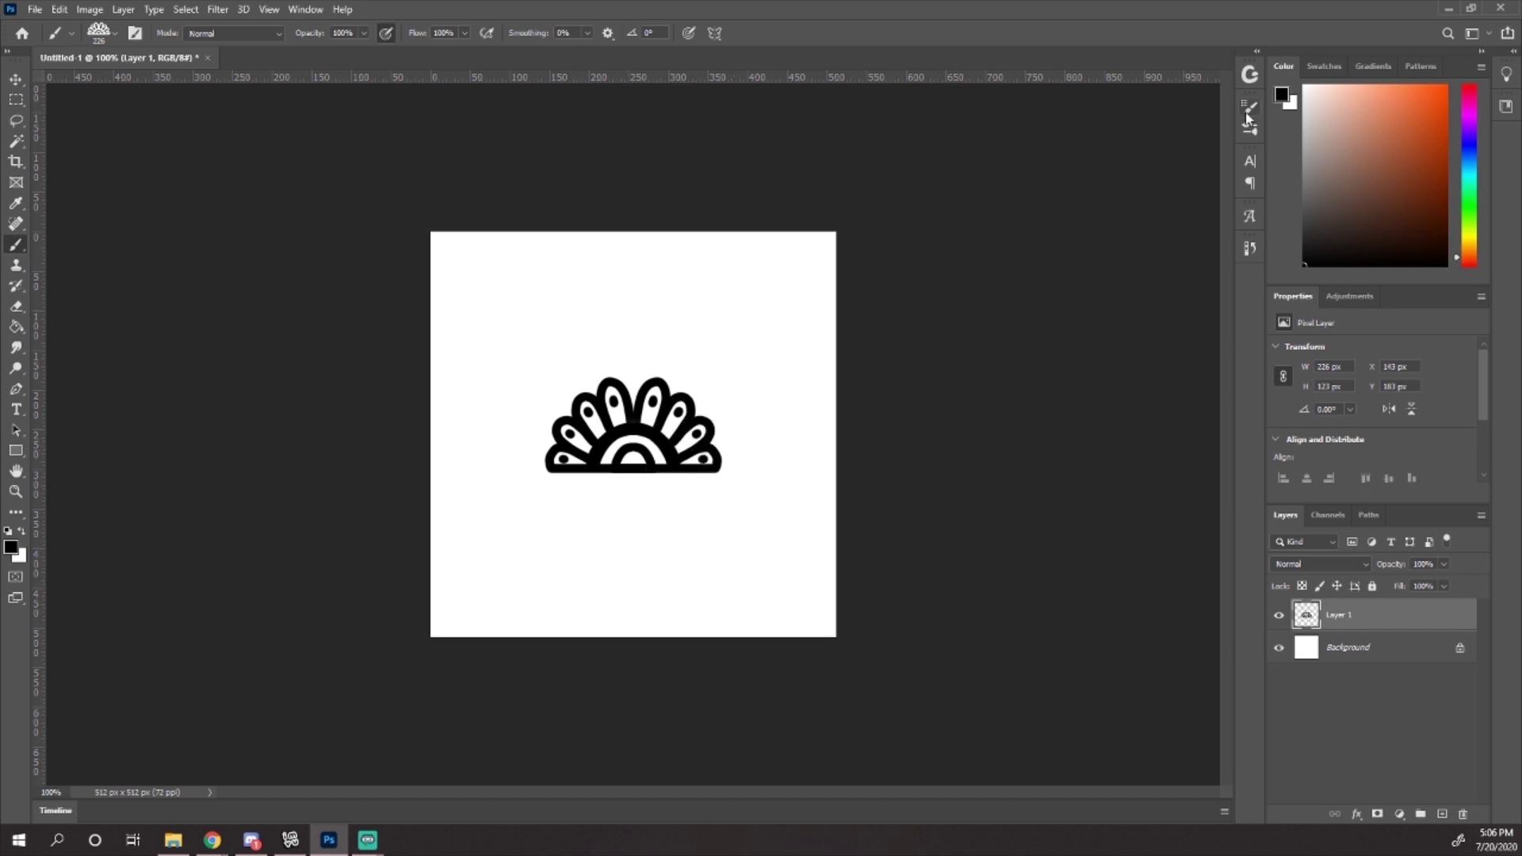
Step: Increase the lace brush's spacing to 173% and paint a straight test row below the motif
left_click(1250, 111)
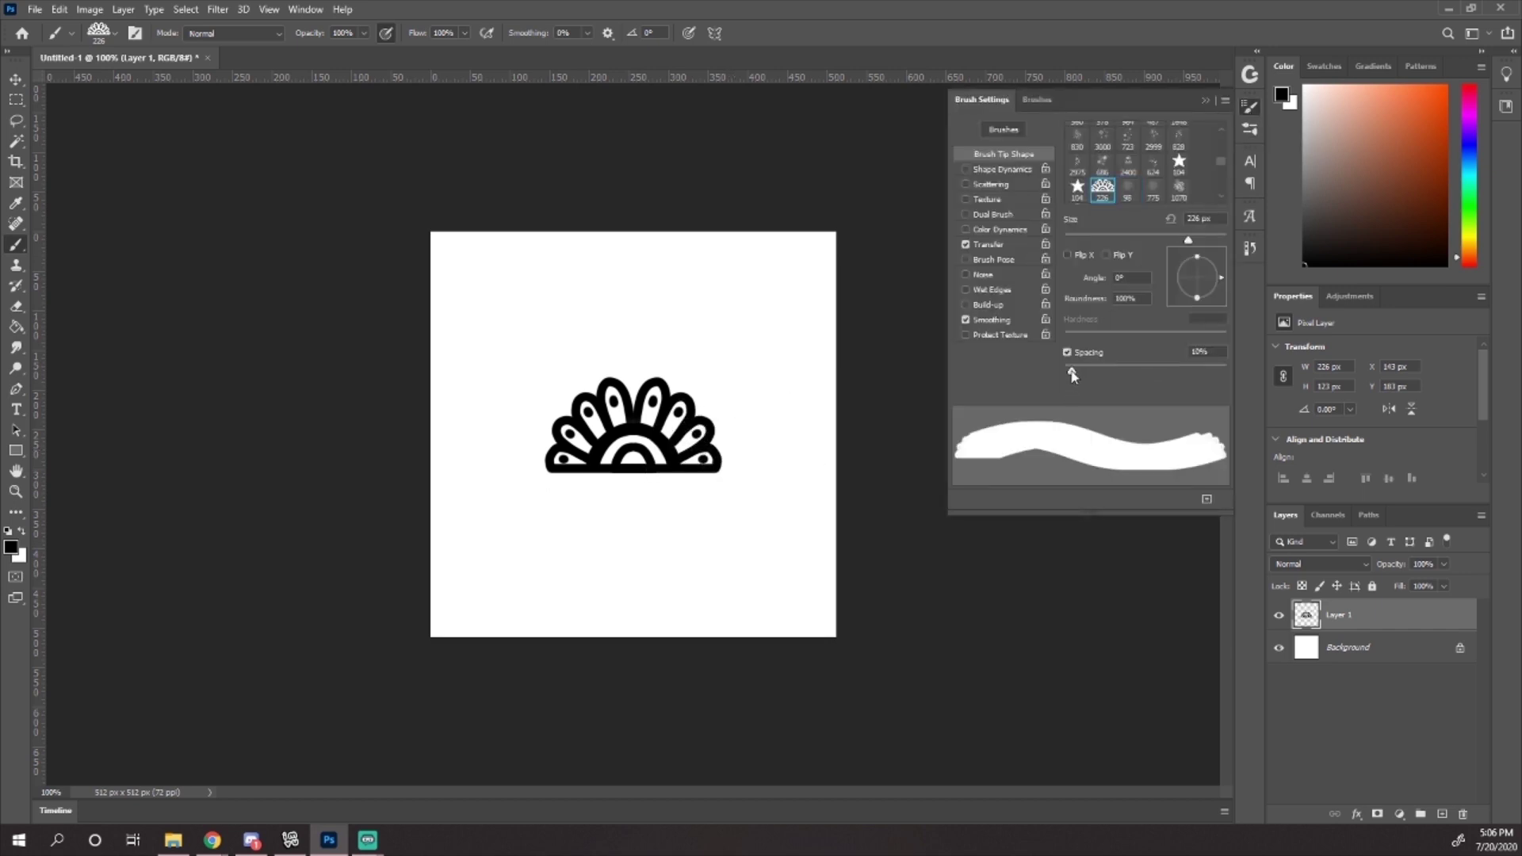
left_click_drag(1071, 371, 1175, 367)
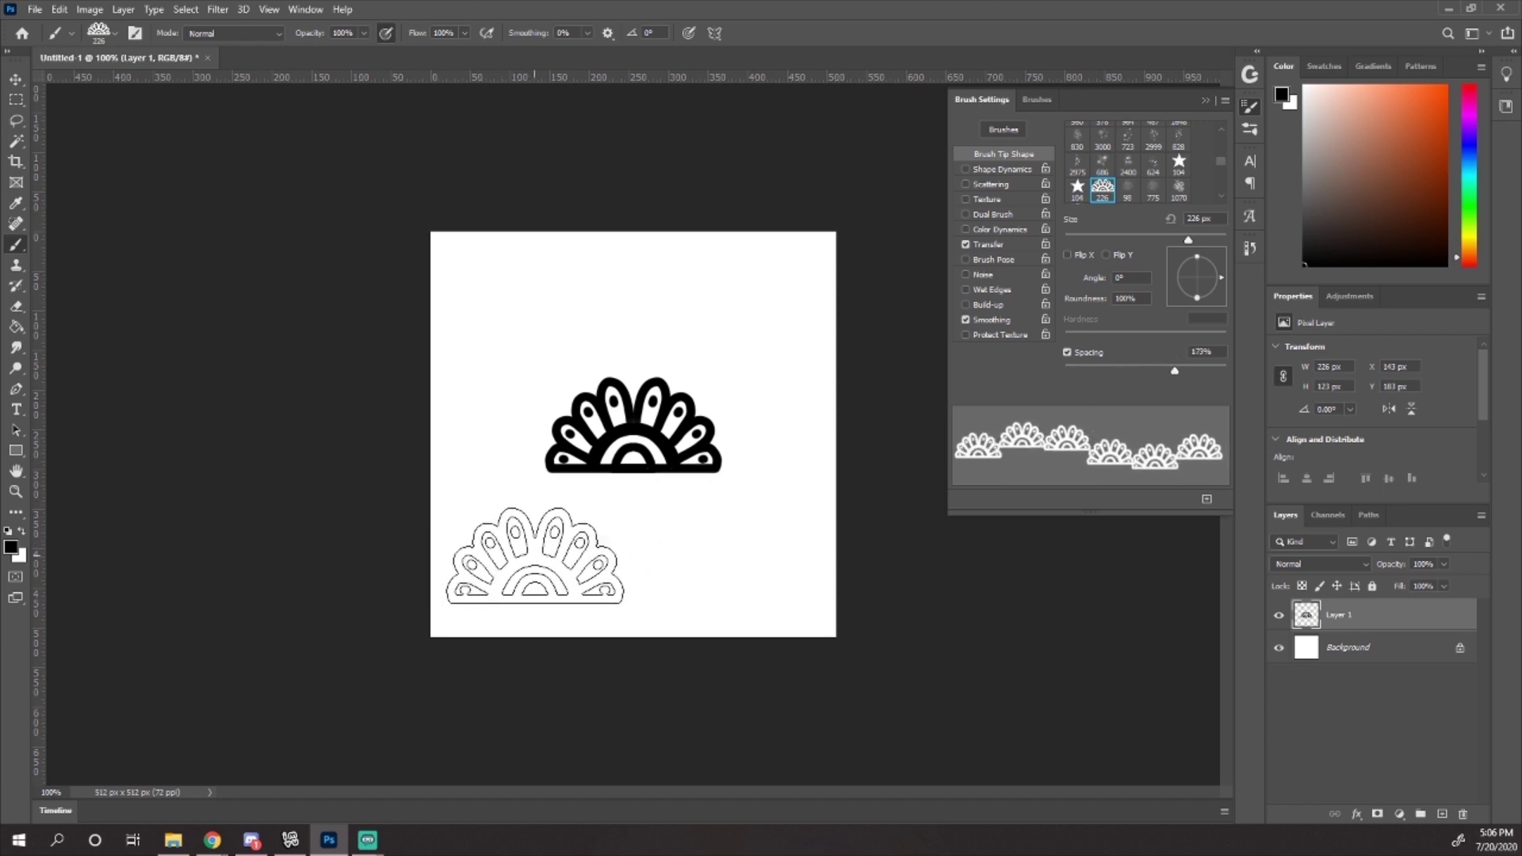
left_click_drag(537, 555, 982, 541)
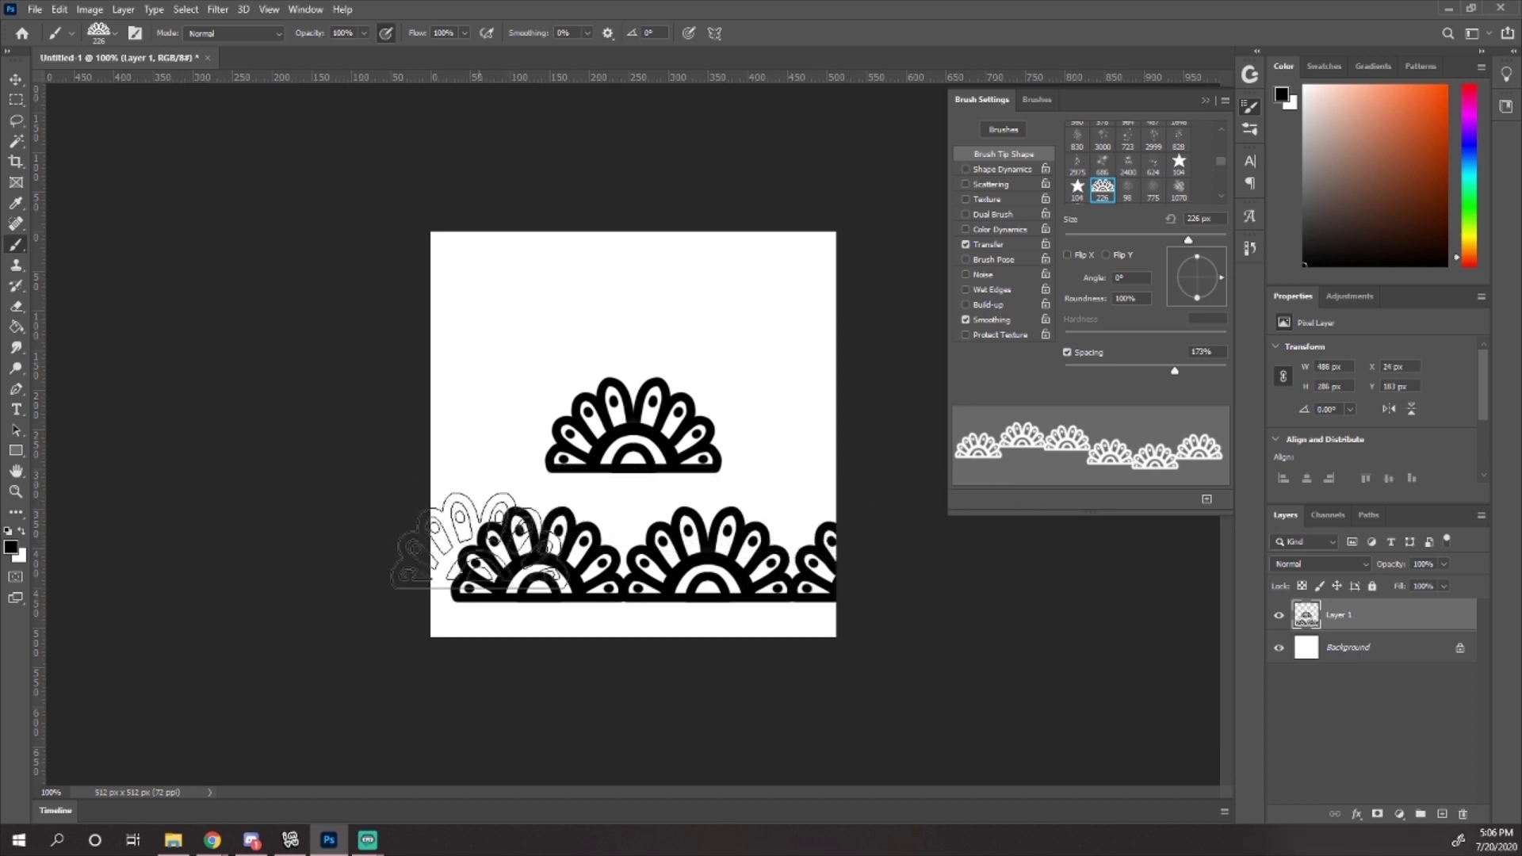
Step: Paint straight and curved test rows with the lace brush at 60 px and 157% spacing, and undo them
mouse_move(493, 359)
left_mouse_down()
mouse_move(545, 350)
mouse_move(754, 394)
mouse_move(787, 371)
mouse_move(806, 380)
mouse_move(813, 488)
mouse_move(703, 529)
mouse_move(578, 502)
mouse_move(453, 460)
left_mouse_up()
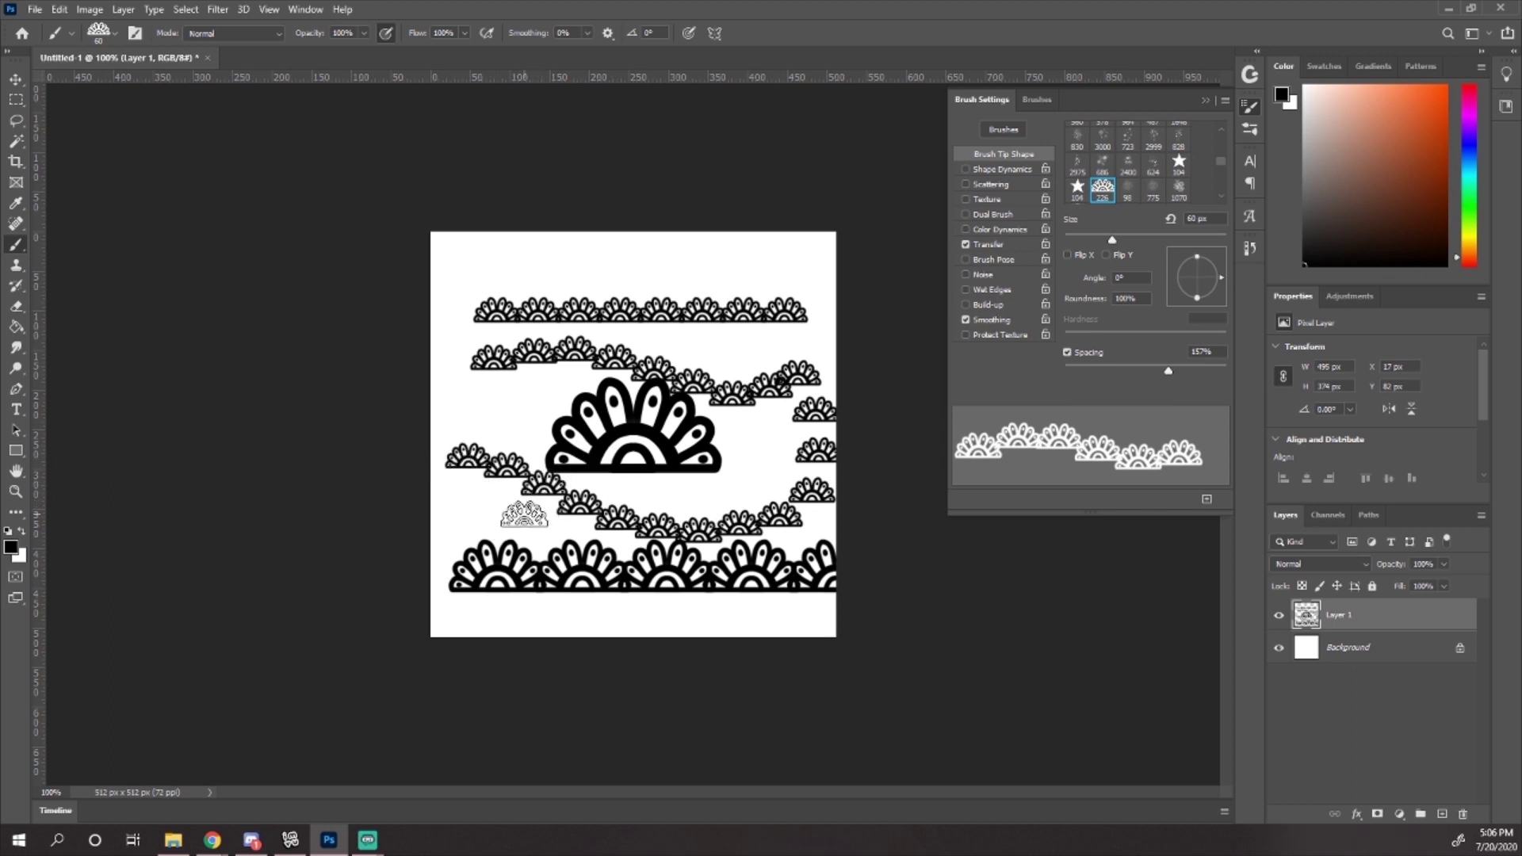
mouse_move(495, 509)
left_mouse_down()
mouse_move(551, 461)
mouse_move(666, 450)
left_mouse_up()
key("ctrl+z")
key("ctrl+z")
key("ctrl+z")
key("ctrl+z")
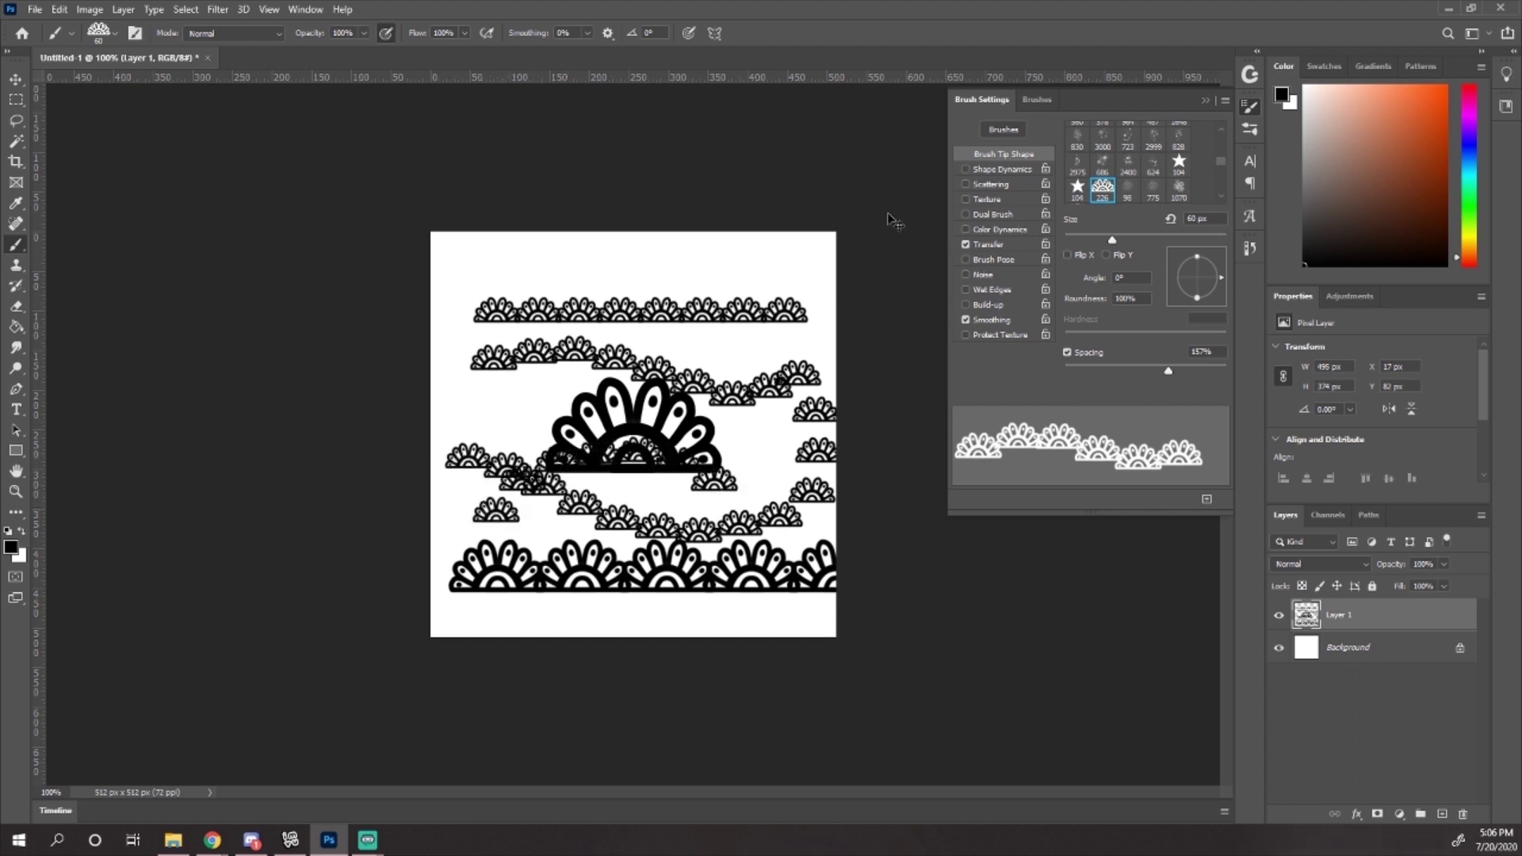
Step: Enable Shape Dynamics with the angle jitter control set to Direction, and set the brush tip spacing to 143%
left_click(1002, 170)
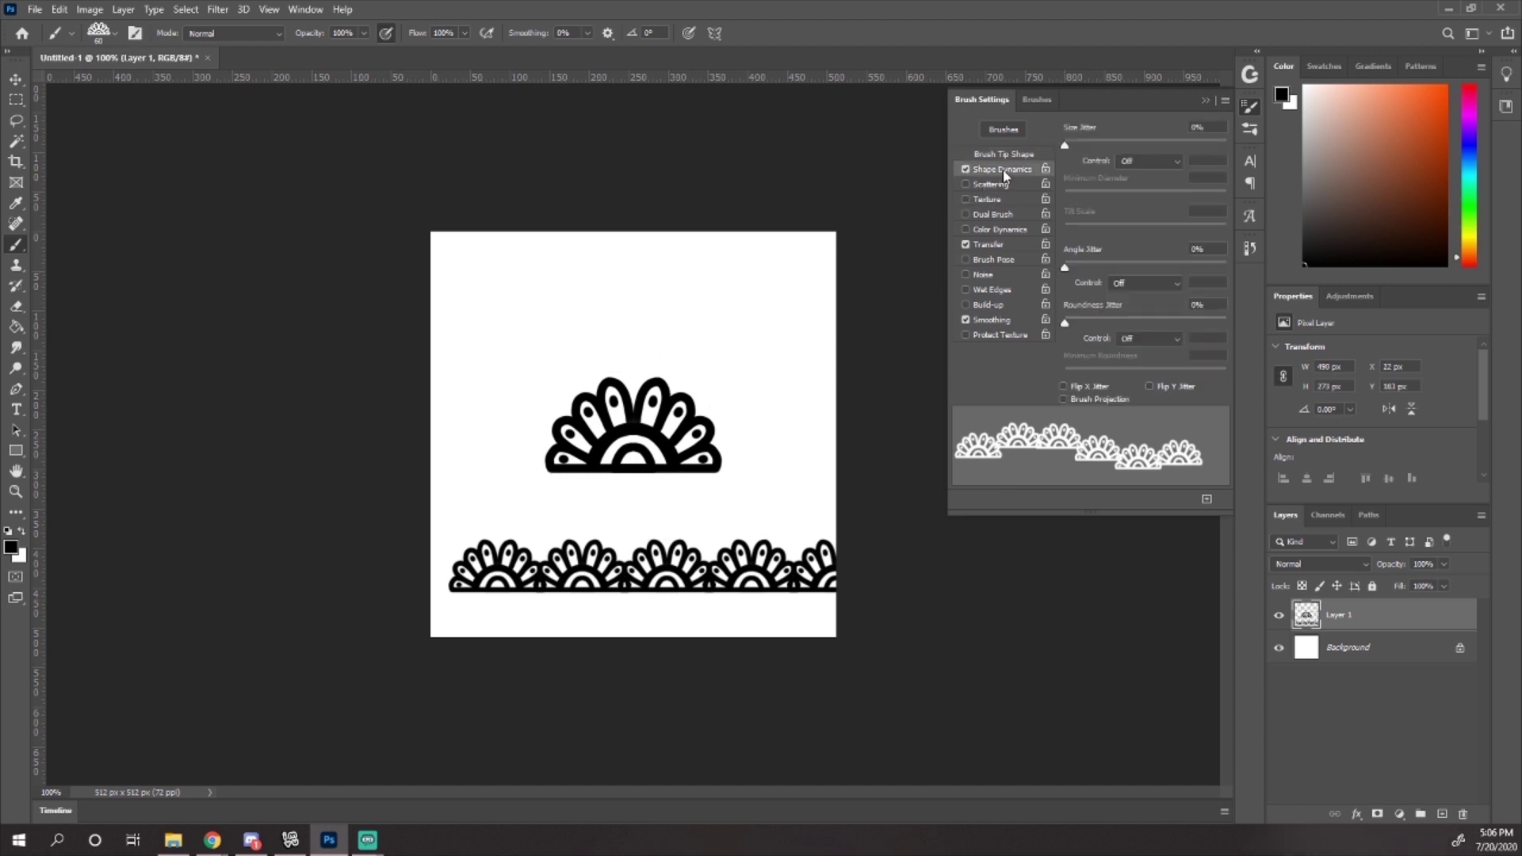
left_click(1129, 283)
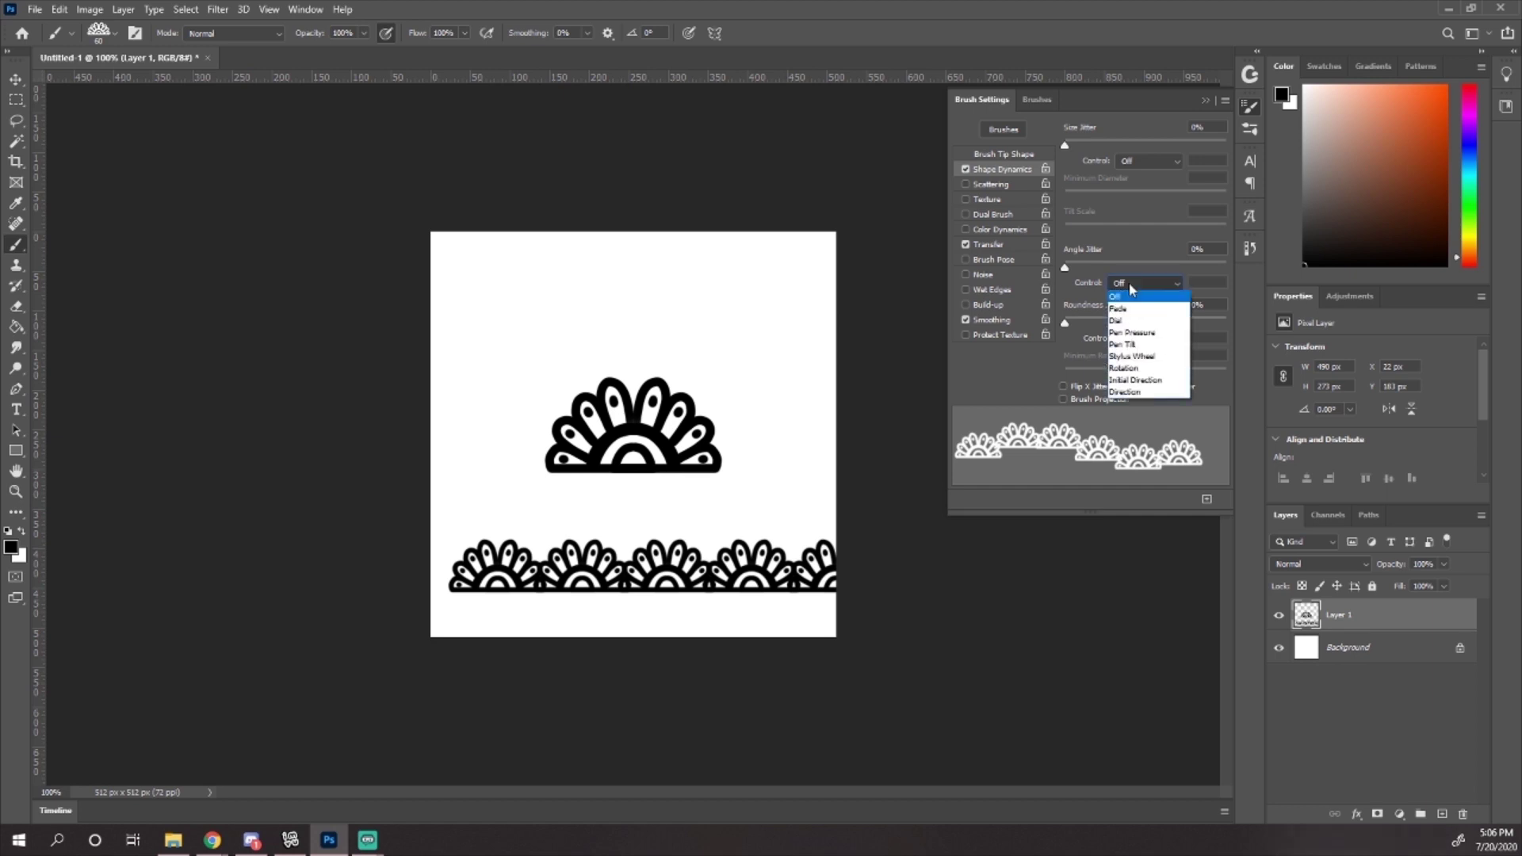
left_click(1124, 391)
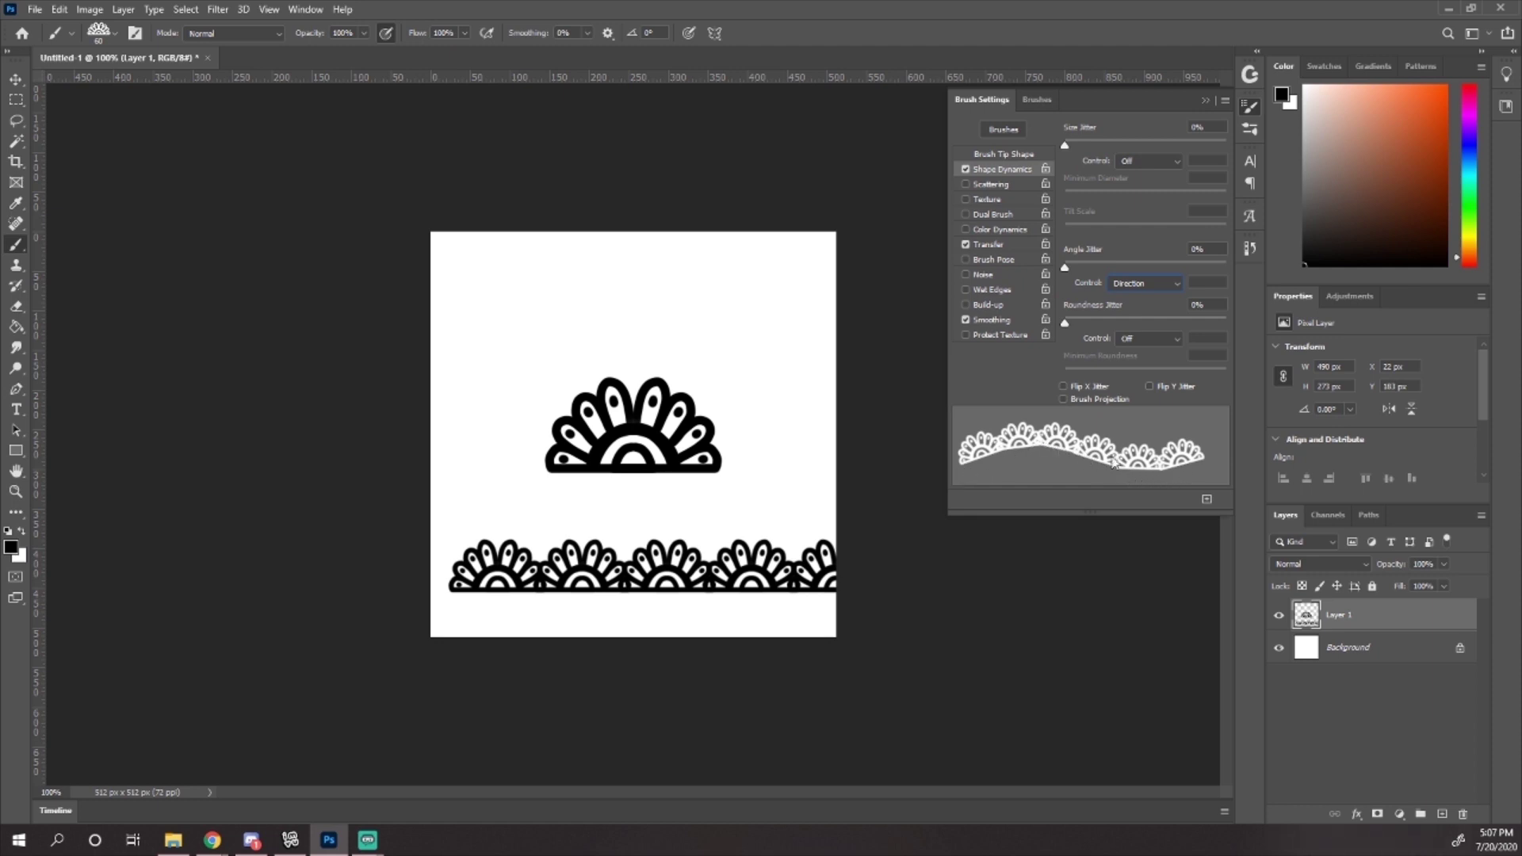
left_click(1005, 154)
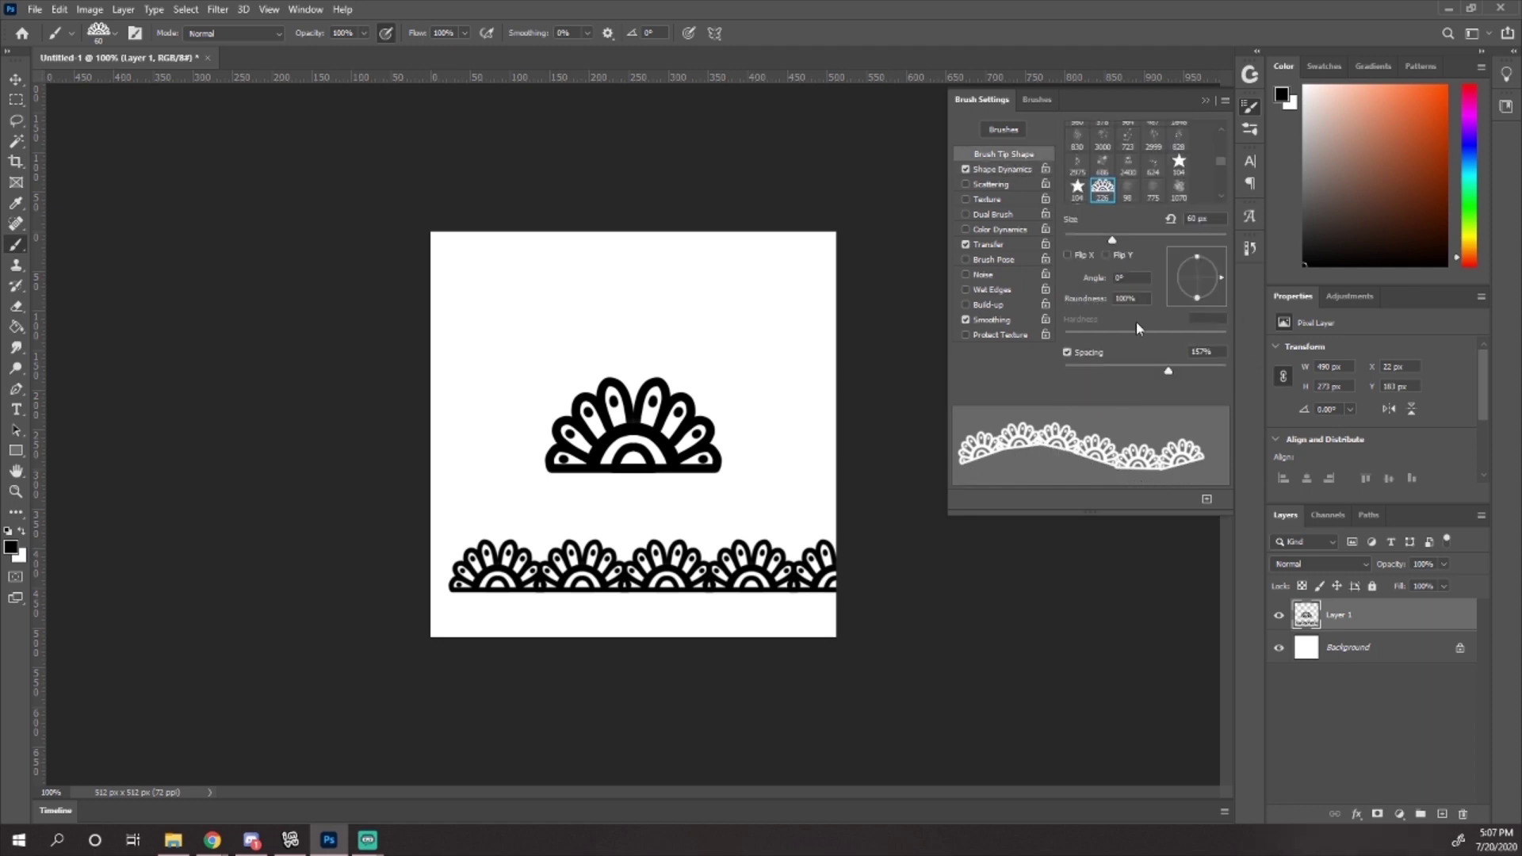
mouse_move(1168, 374)
left_mouse_down()
mouse_move(1185, 370)
mouse_move(1163, 371)
left_mouse_up()
Step: Test the lace brush with curved and spiral strokes, and undo all test strokes back to the original motif
mouse_move(456, 484)
left_mouse_down()
mouse_move(482, 363)
mouse_move(563, 359)
mouse_move(525, 431)
mouse_move(505, 378)
mouse_move(469, 374)
left_mouse_up()
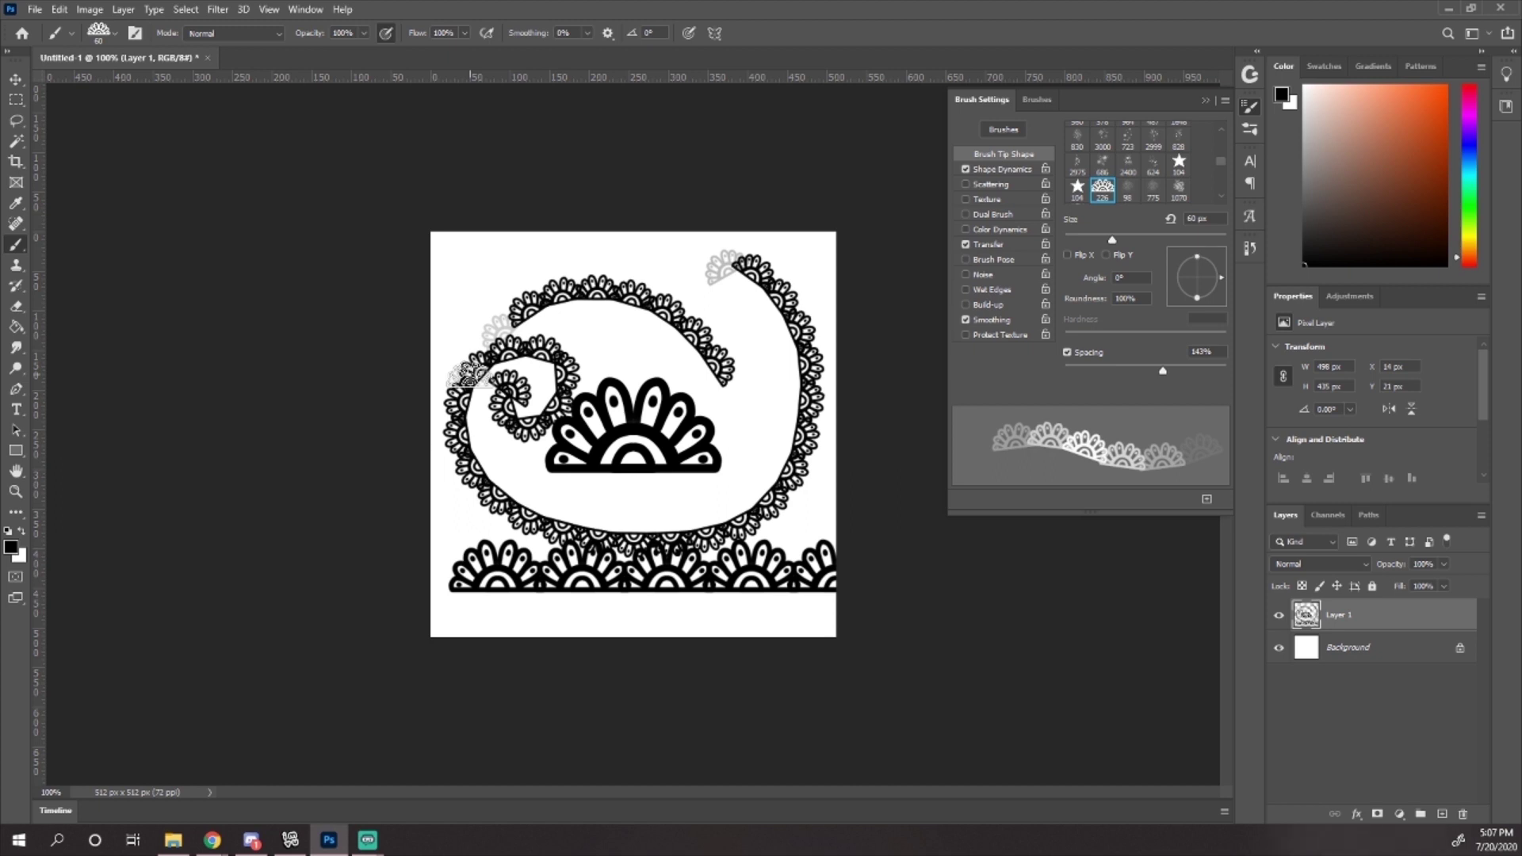
key("ctrl+z")
key("ctrl+z")
key("ctrl+z")
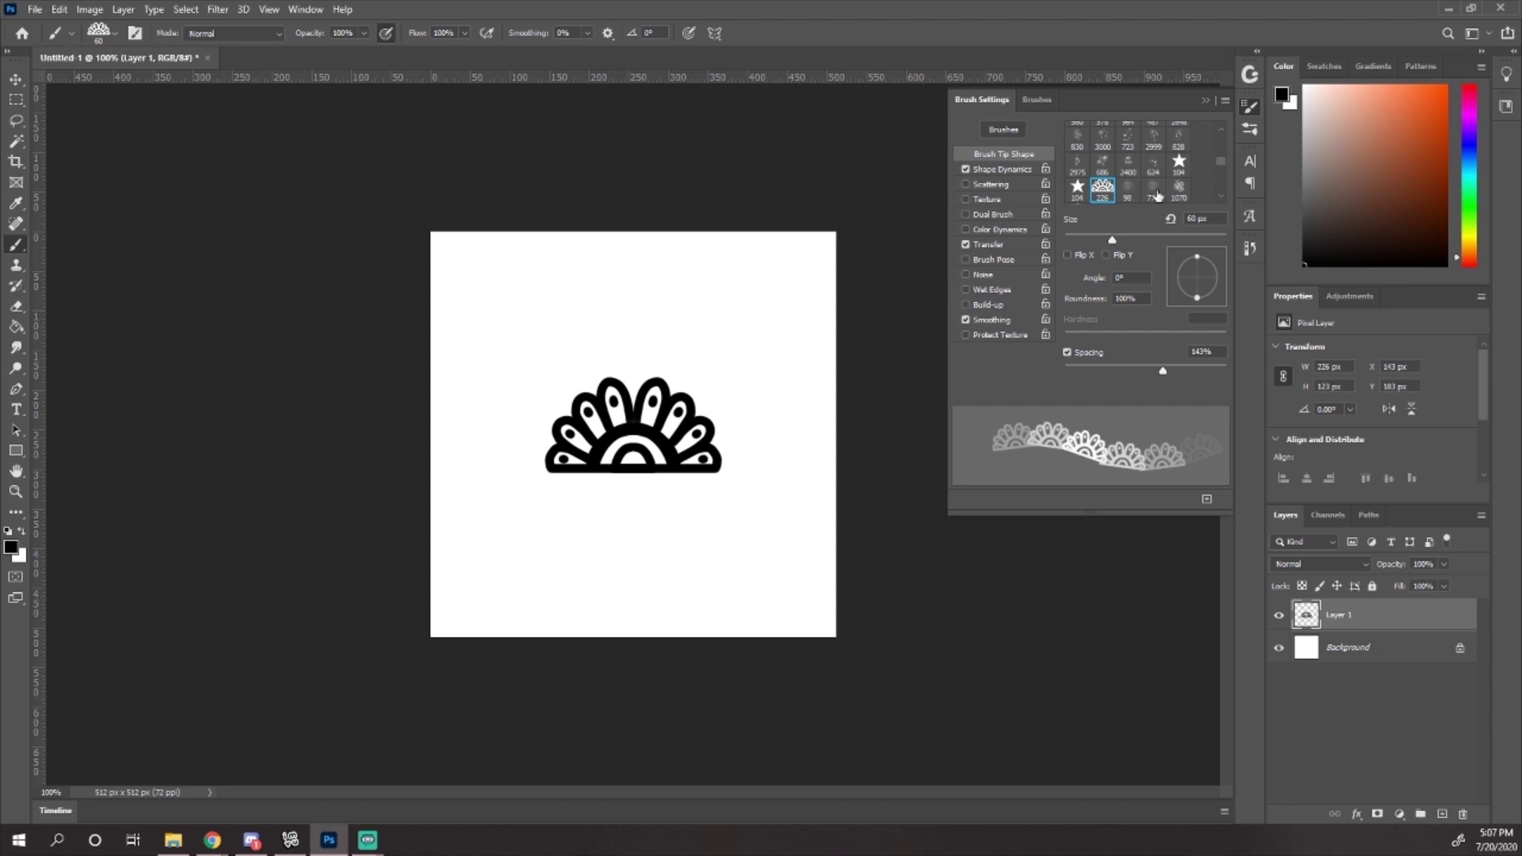
Step: Save the current brush settings as a new brush preset named laceline, including the tool settings
left_click(1225, 103)
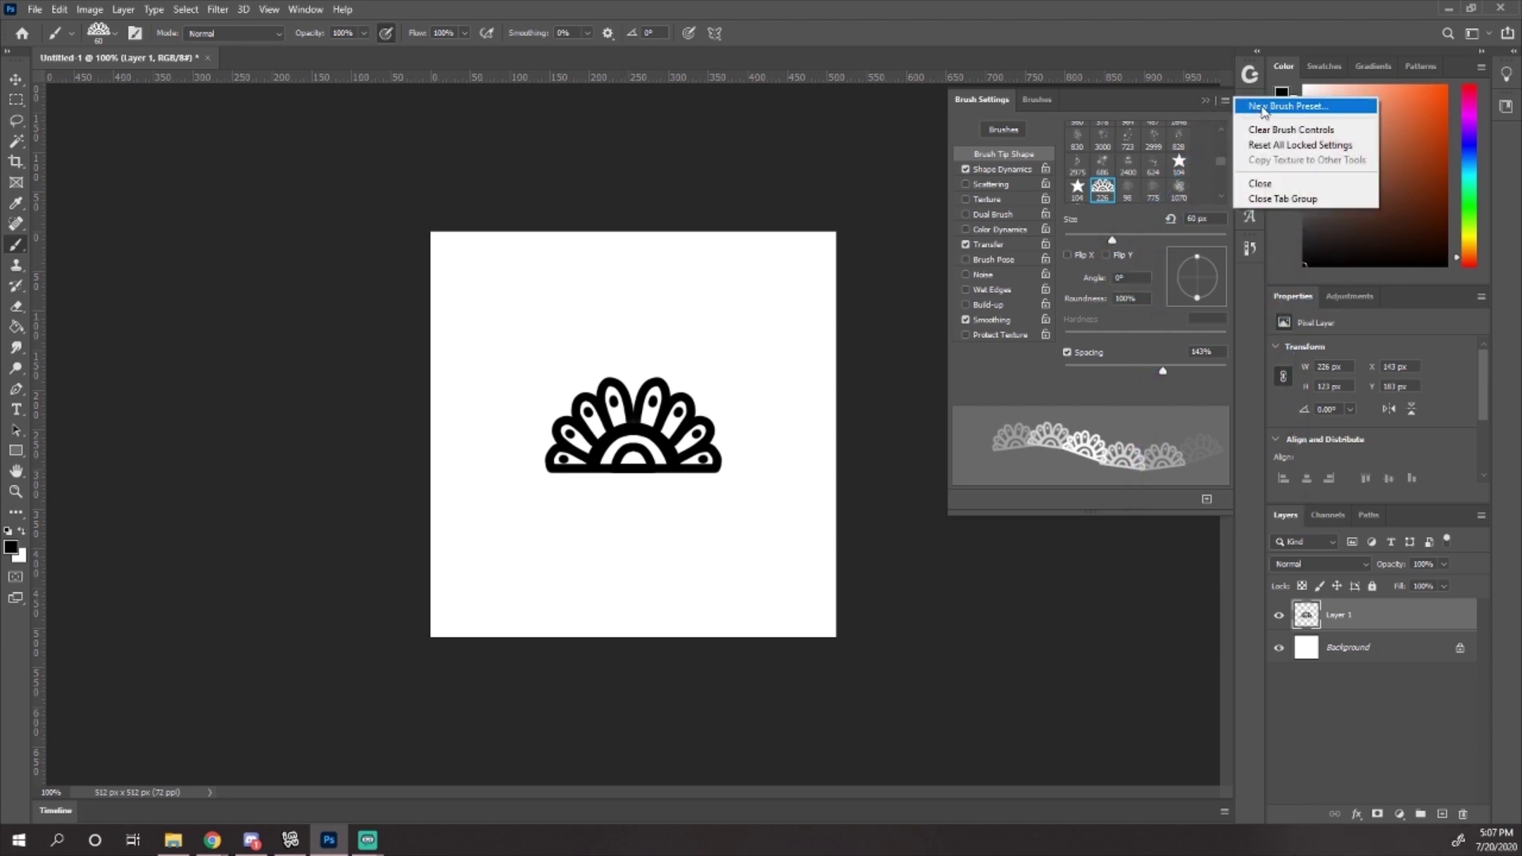
left_click(1263, 106)
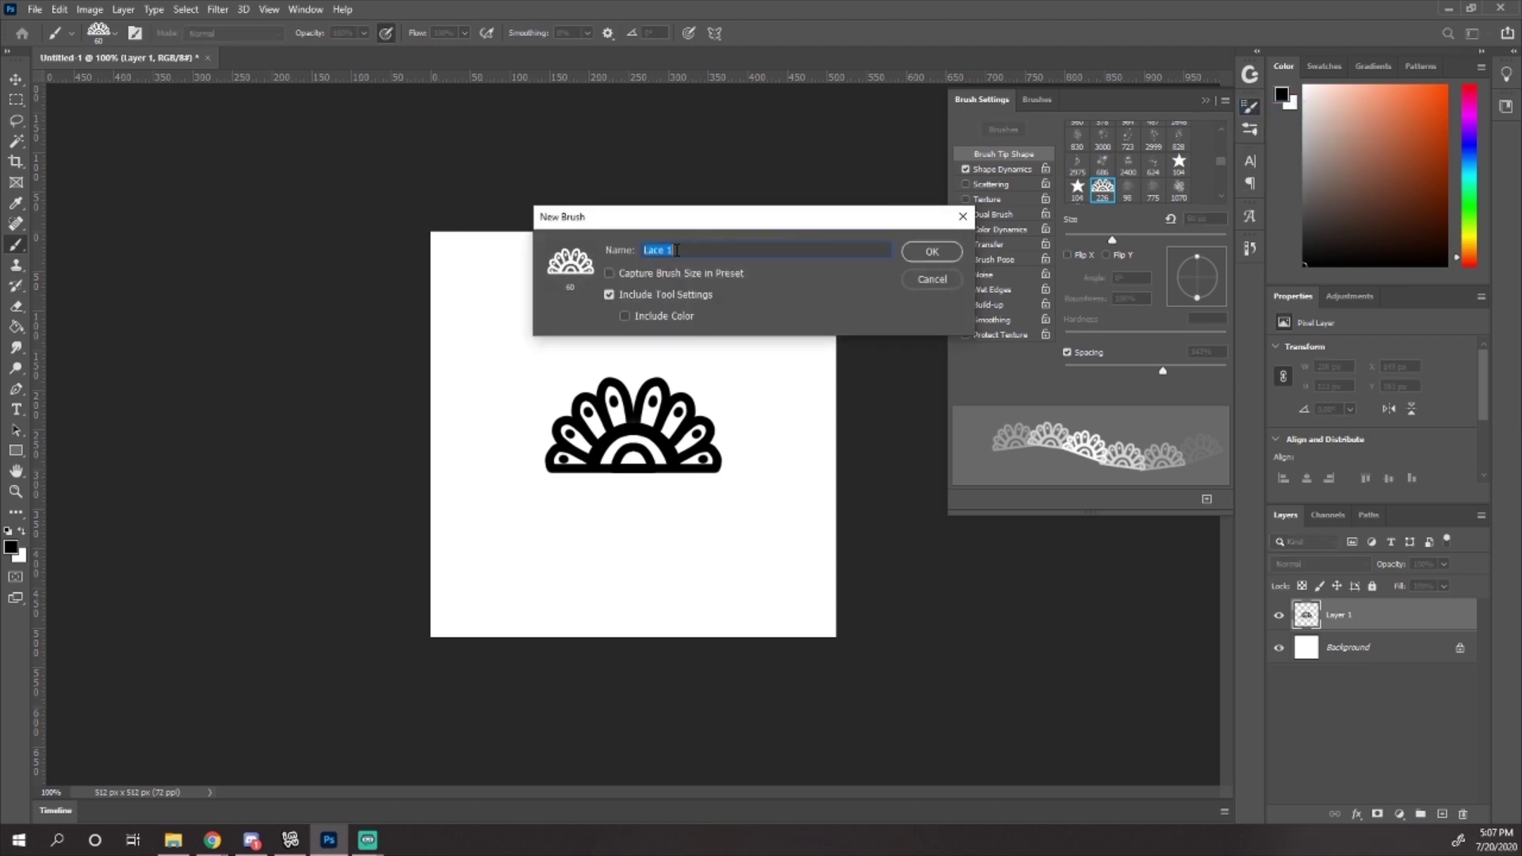
type("la")
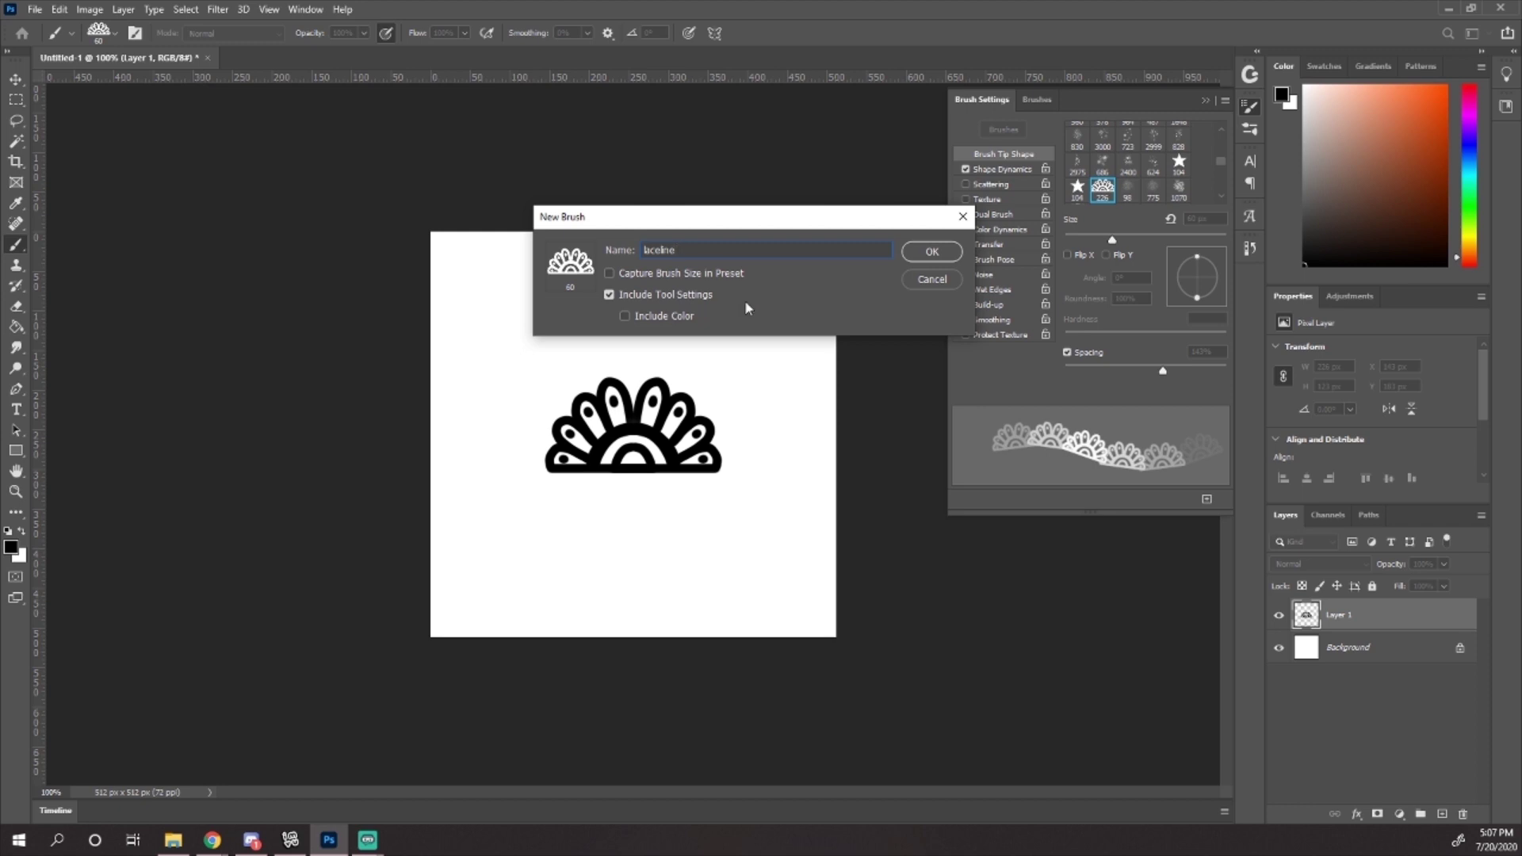
left_click(930, 251)
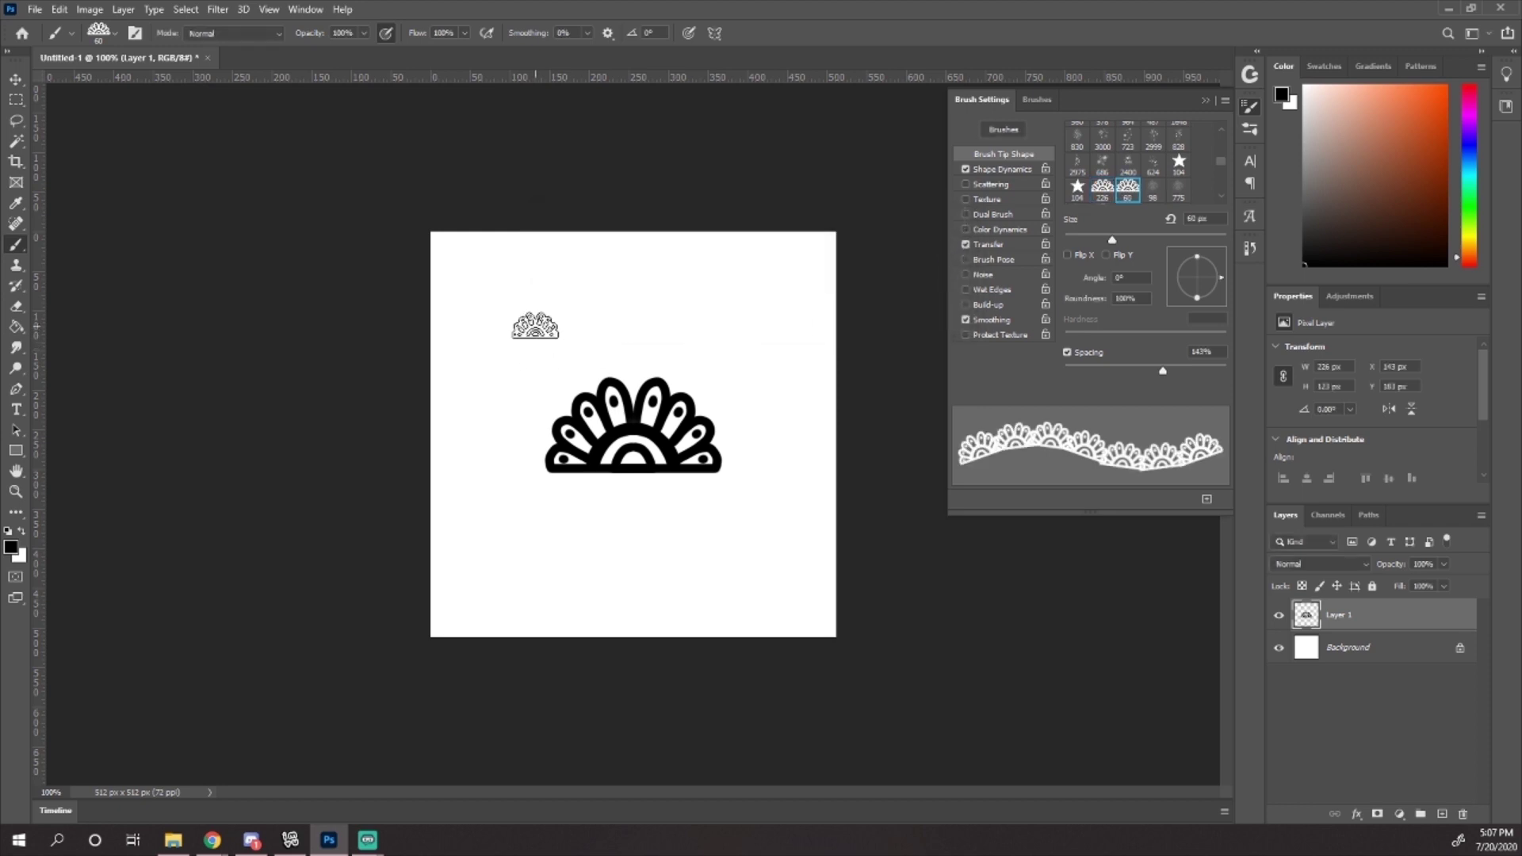
Step: Test the saved lace brush with a horizontal stroke, undo it, and paint a vertical stroke beside the motif
left_click_drag(535, 327, 679, 348)
key("ctrl+z")
mouse_move(537, 292)
left_mouse_down()
mouse_move(727, 325)
mouse_move(764, 427)
mouse_move(691, 567)
mouse_move(528, 450)
left_mouse_up()
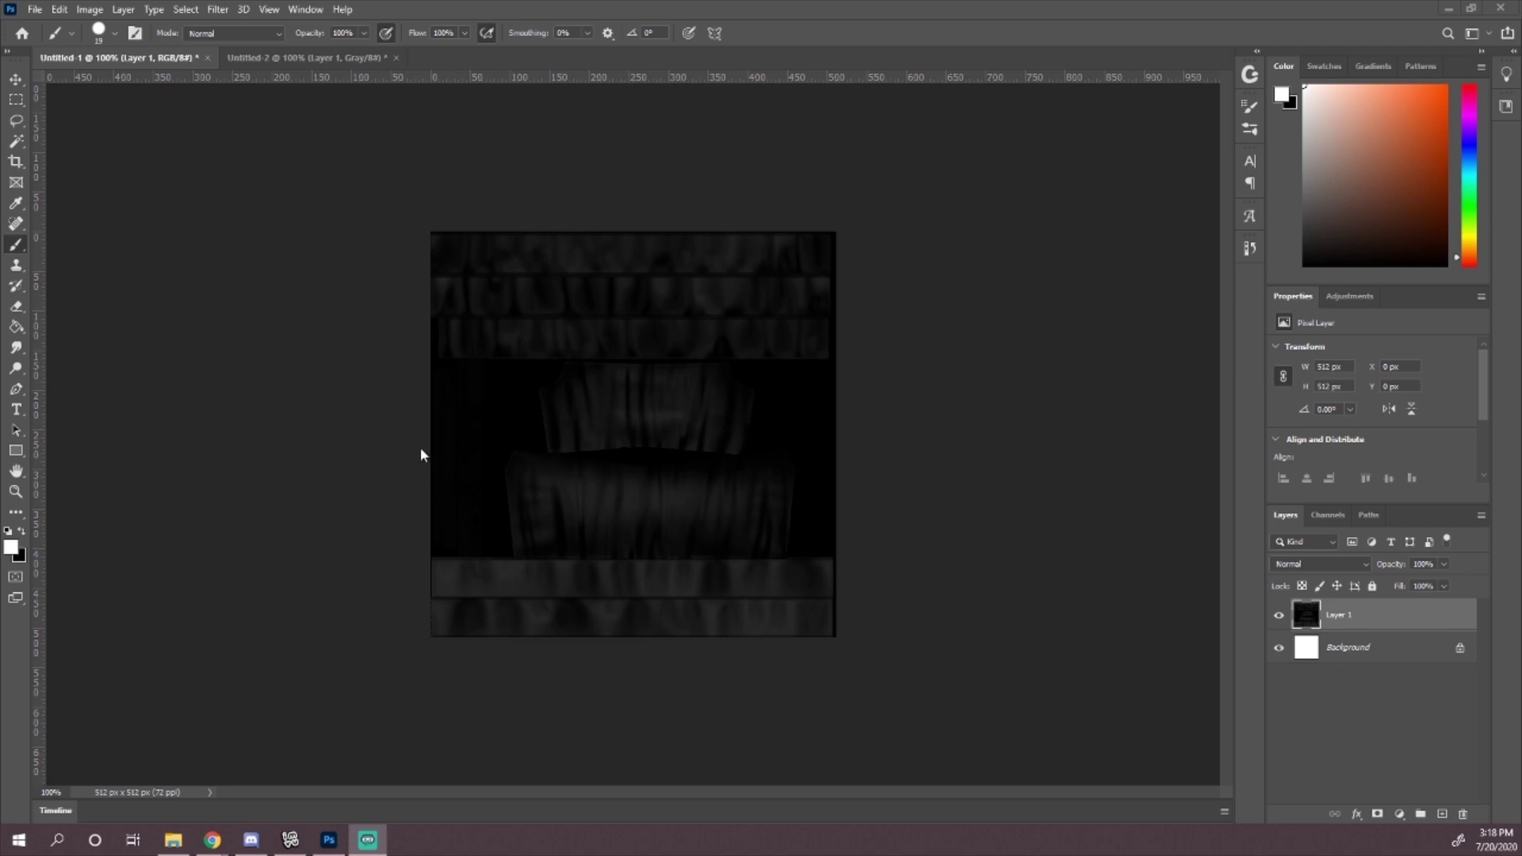
Step: View the Untitled-2 texture, return to Untitled-1, and add a new layer above its fabric texture
left_click(279, 58)
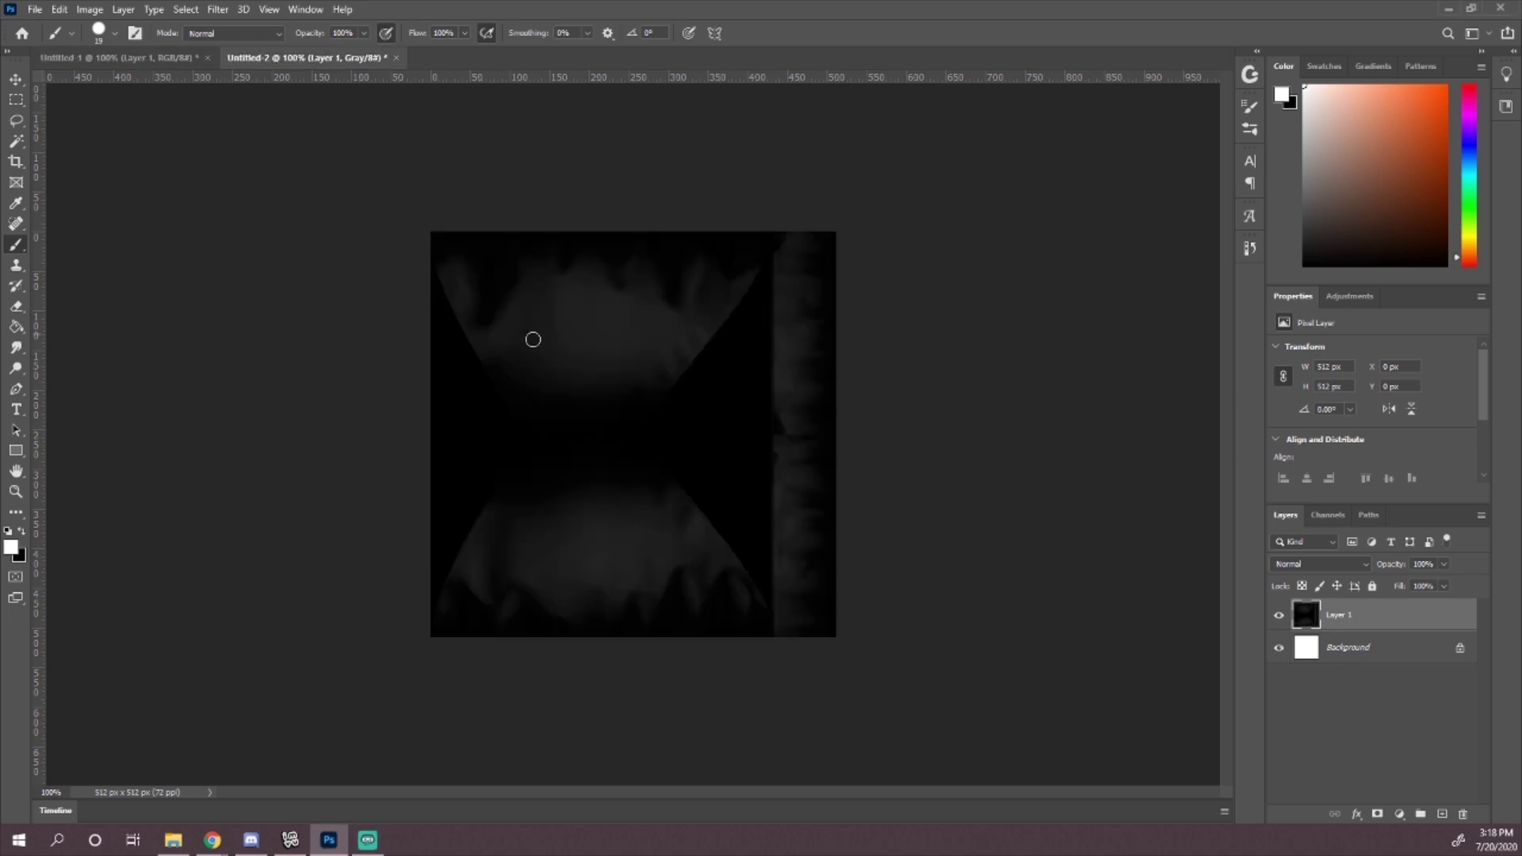
left_click(111, 62)
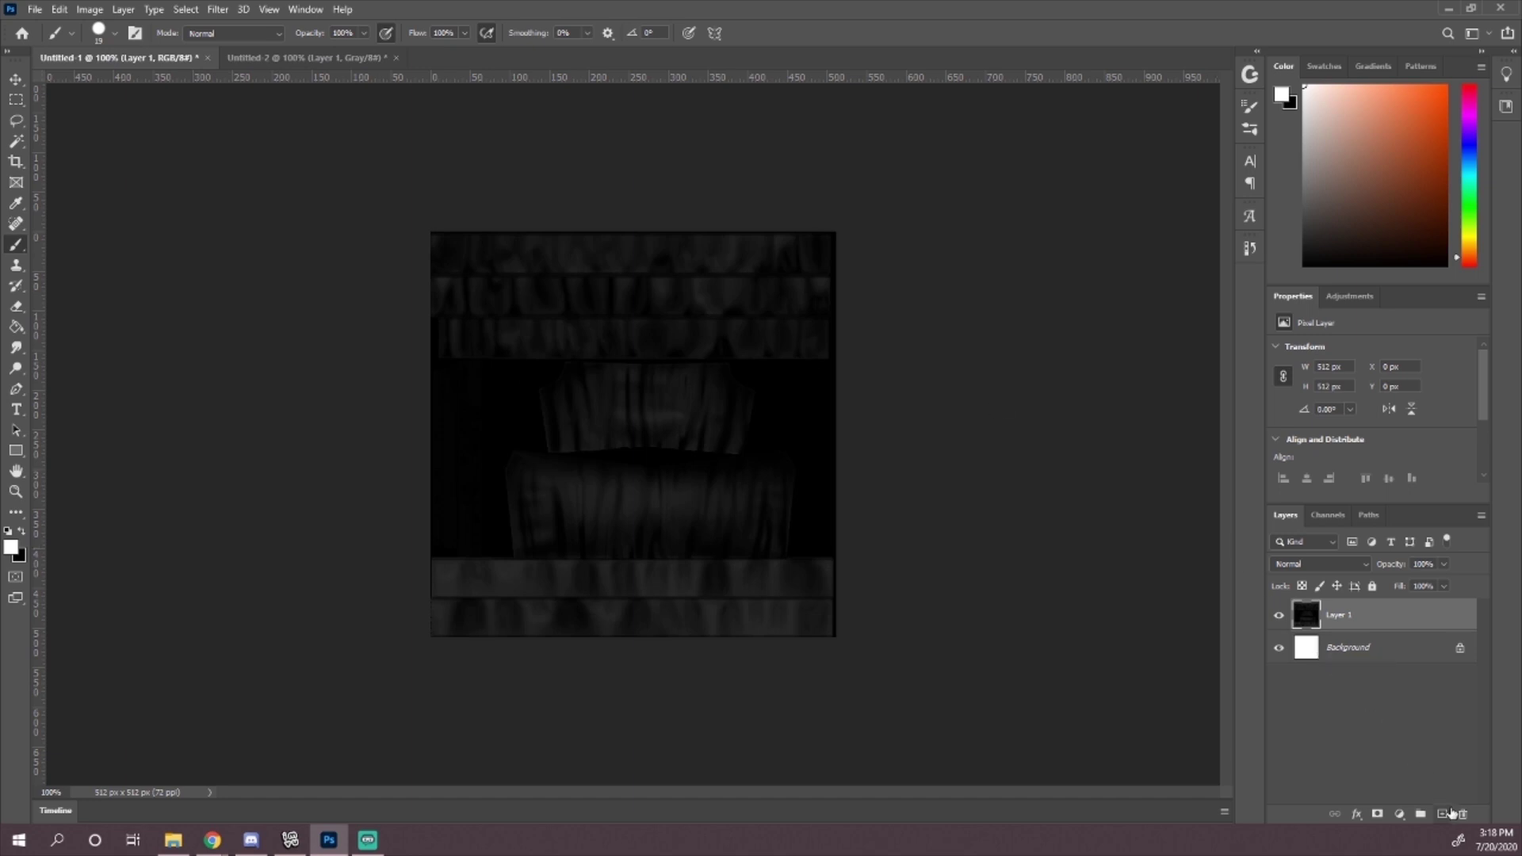
left_click(1445, 815)
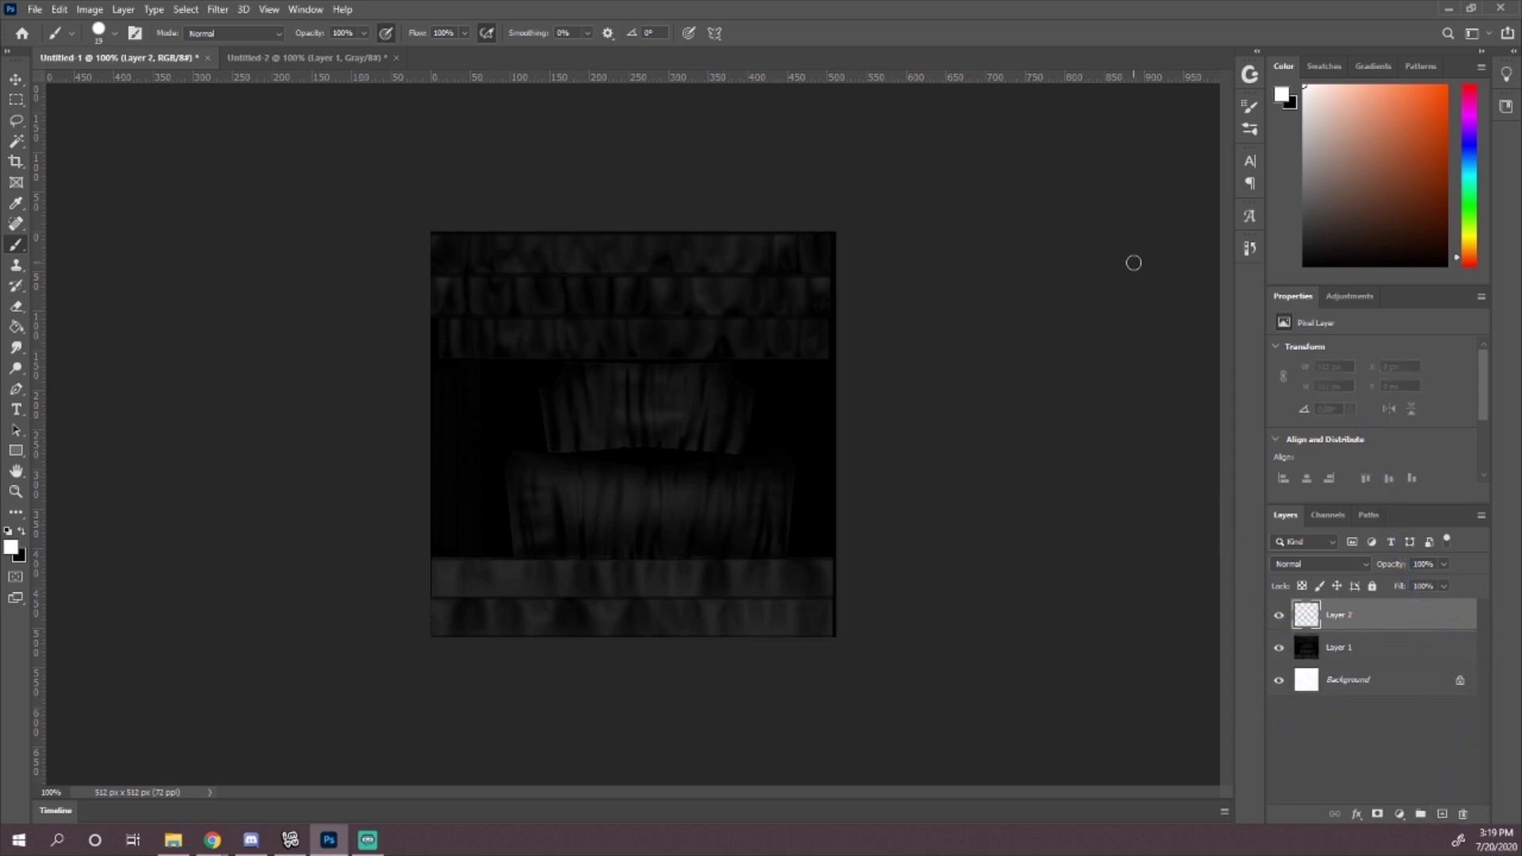
Step: Set the hard round brush to 15 px with 194% spacing and paint a straight horizontal row of white dots below the upper three strips
key("F5")
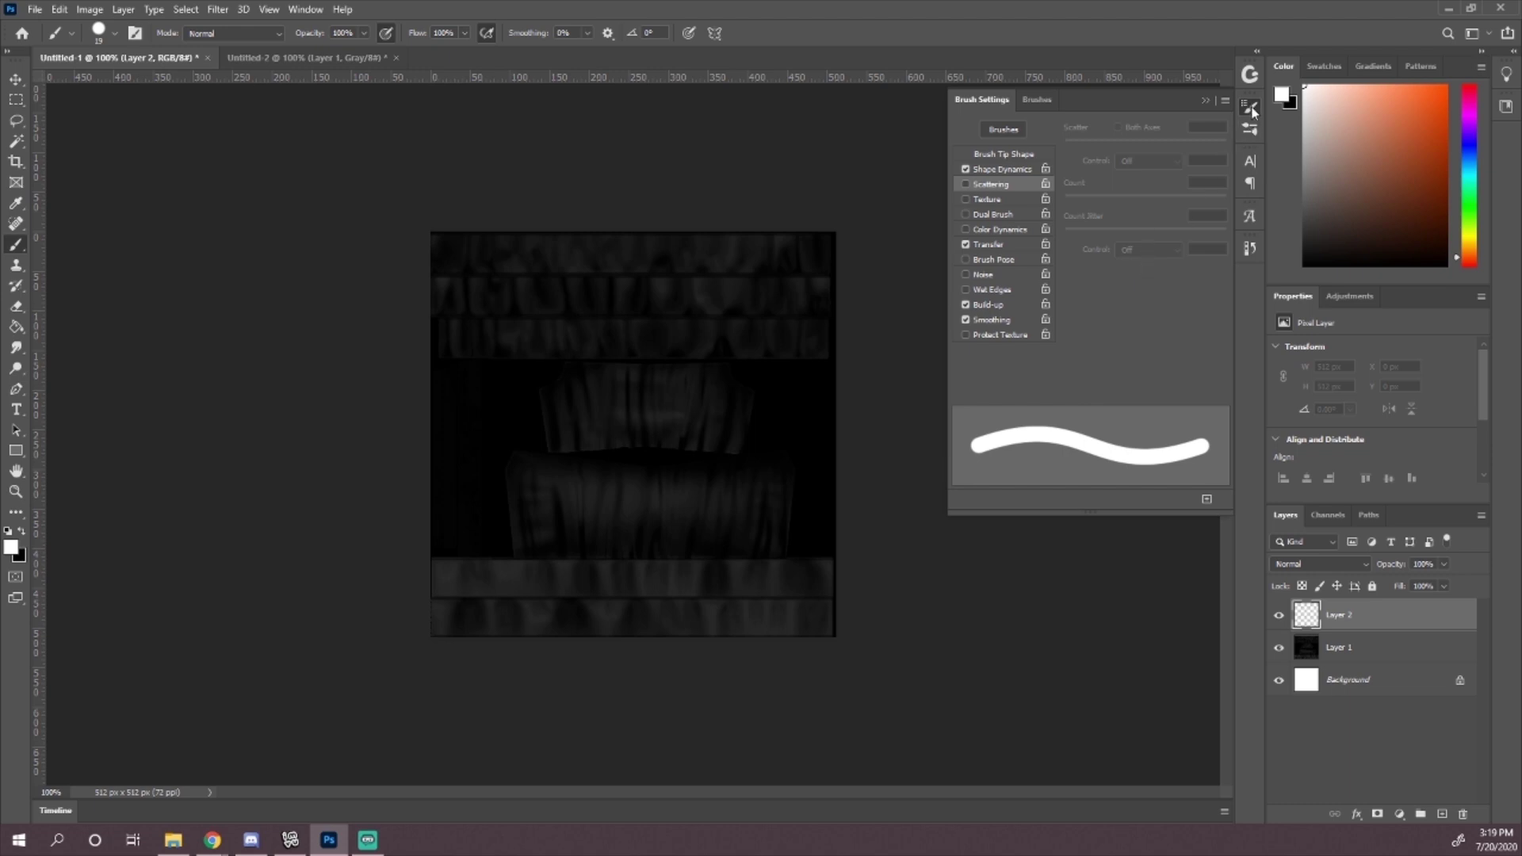
left_click(309, 10)
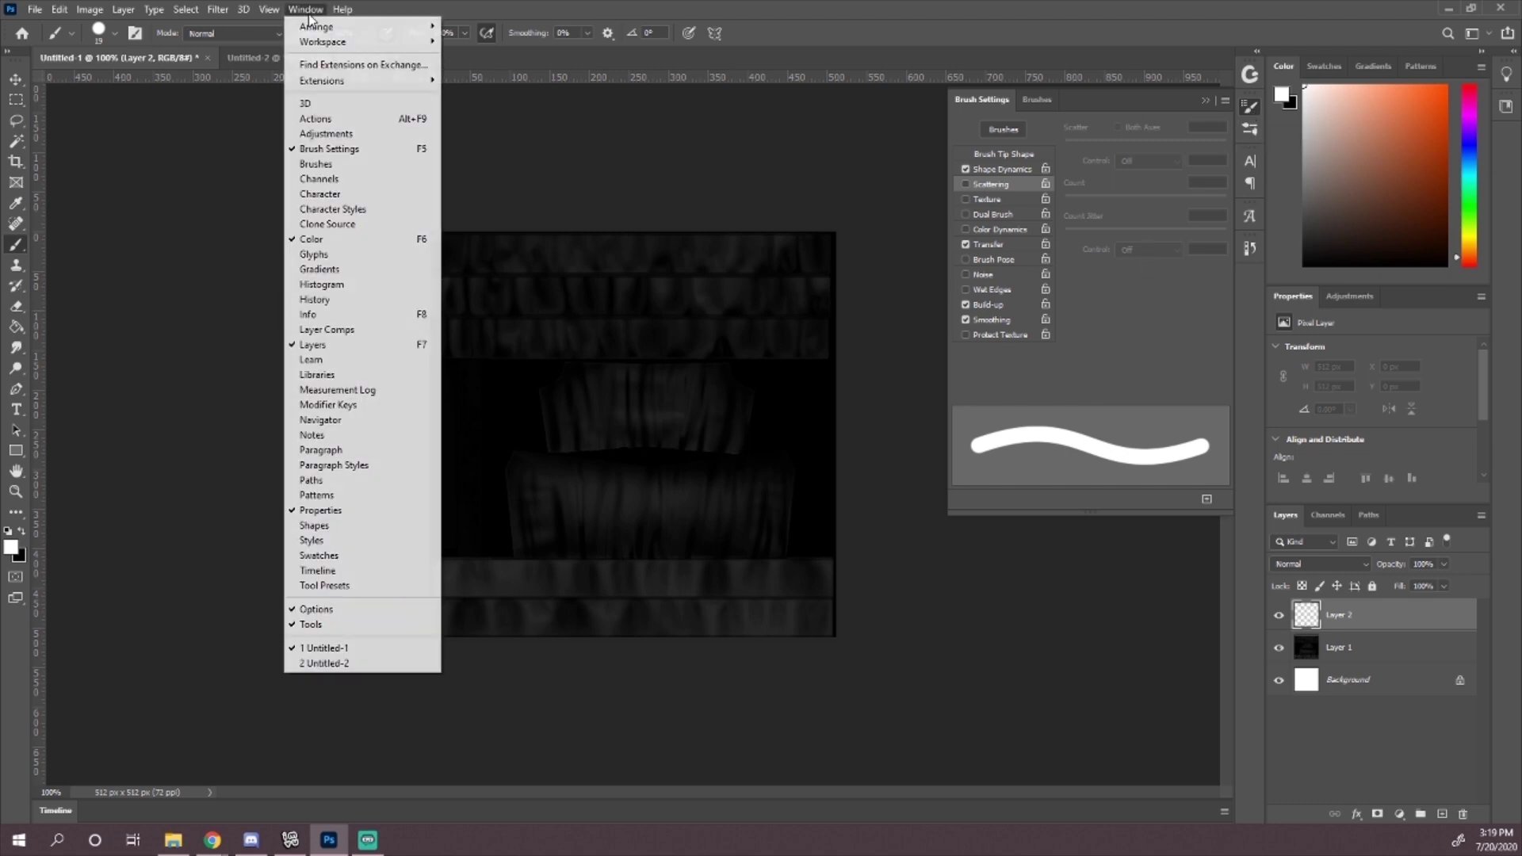
left_click(316, 150)
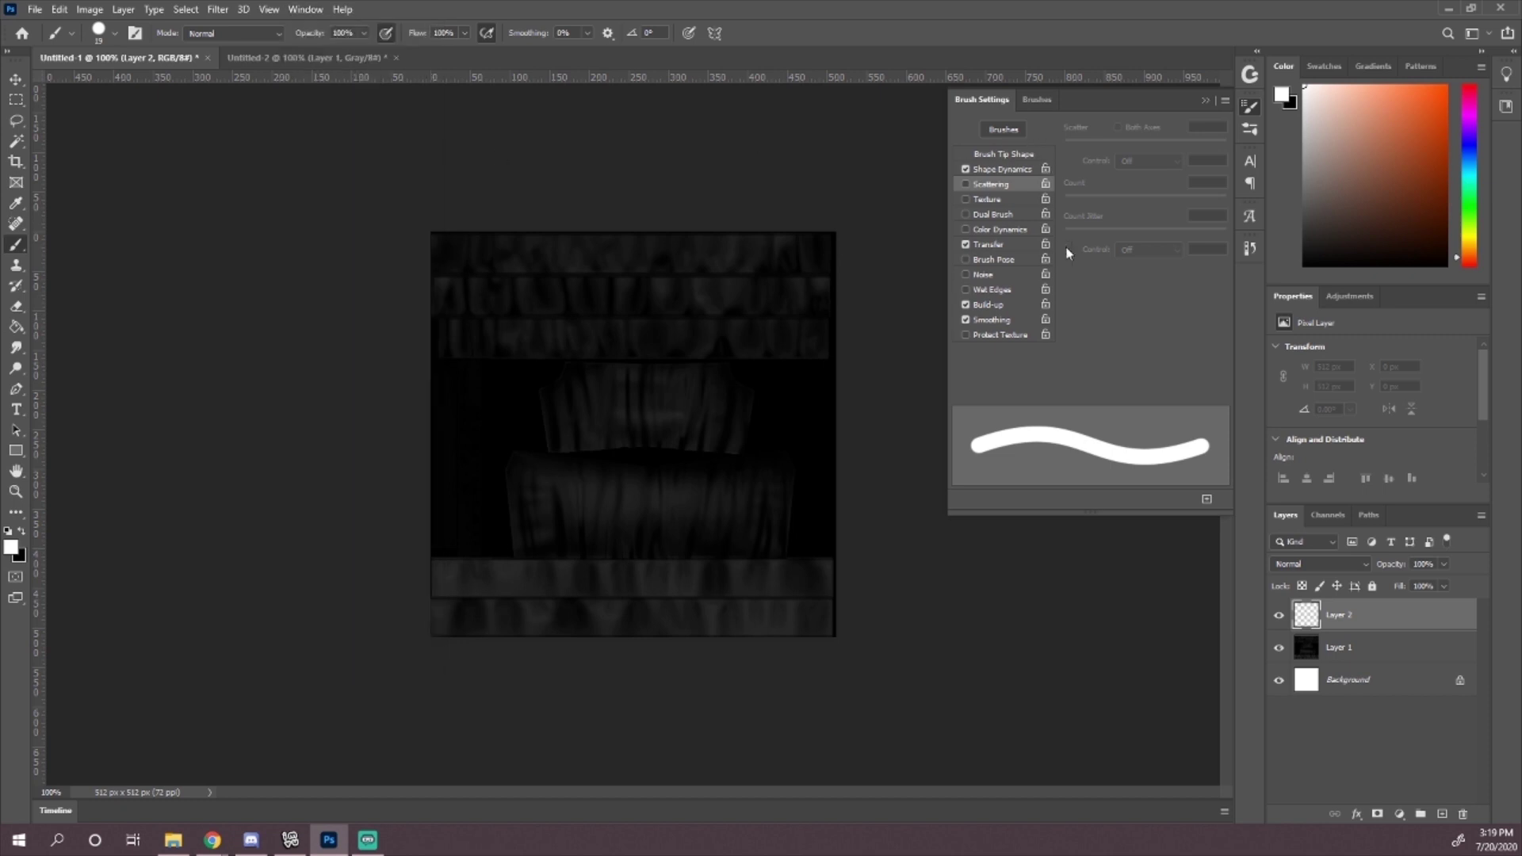
left_click(1022, 156)
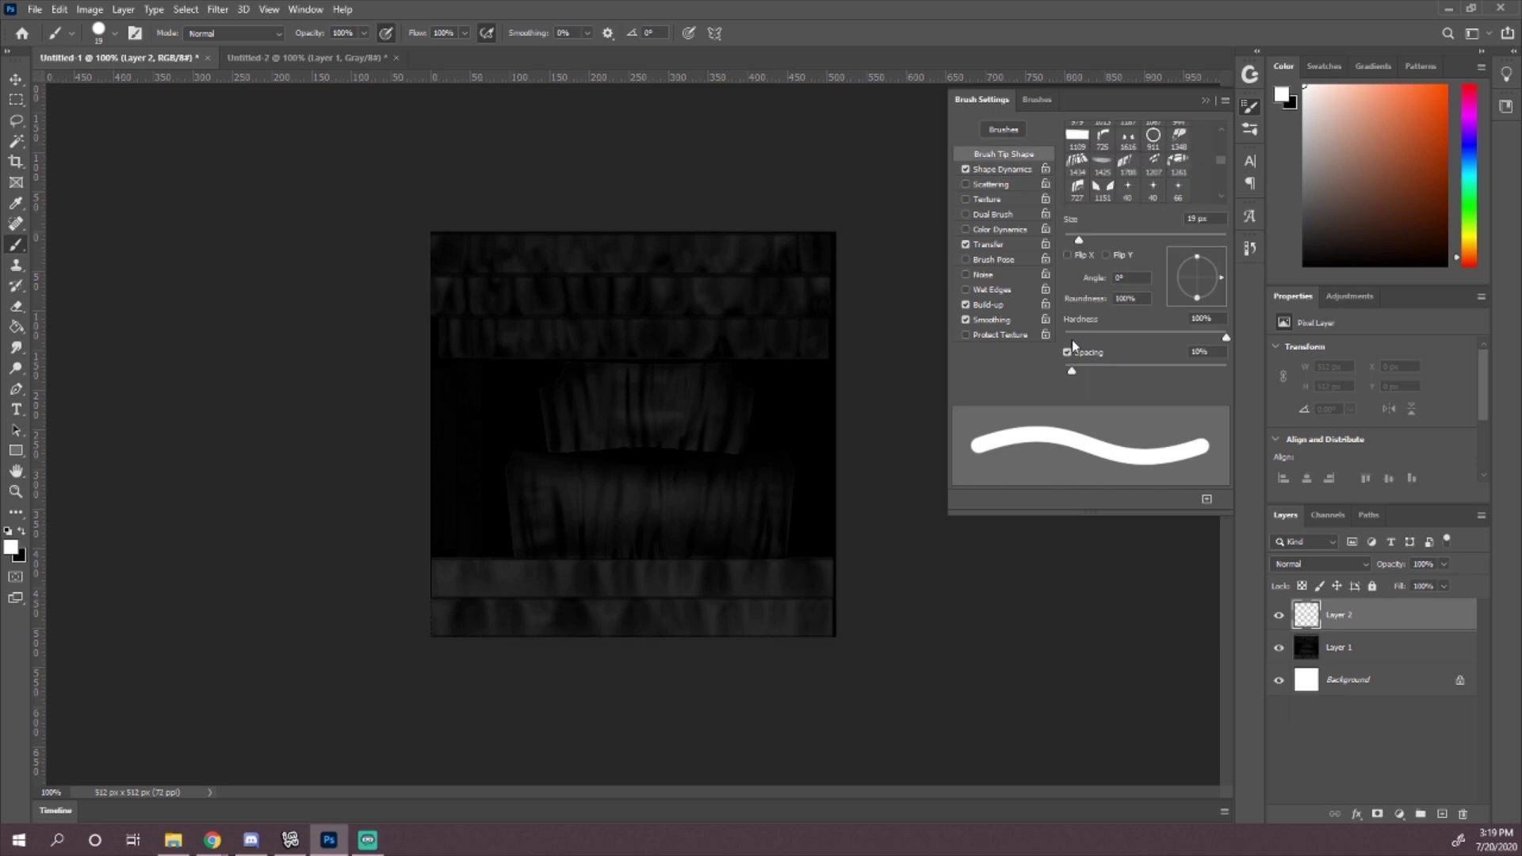
left_click_drag(1085, 378, 1195, 377)
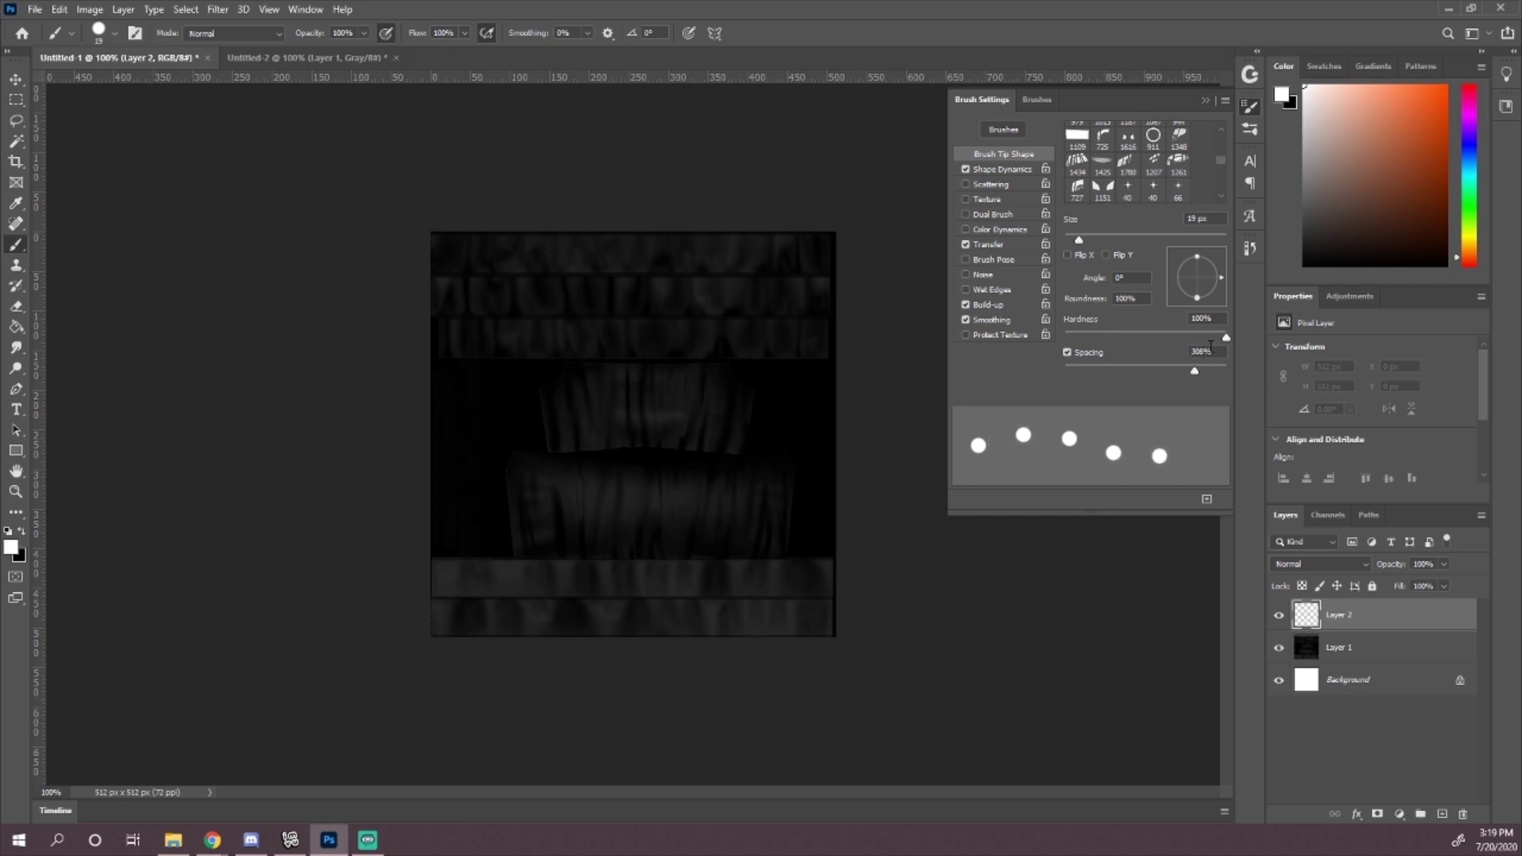
left_click_drag(1080, 241, 1078, 240)
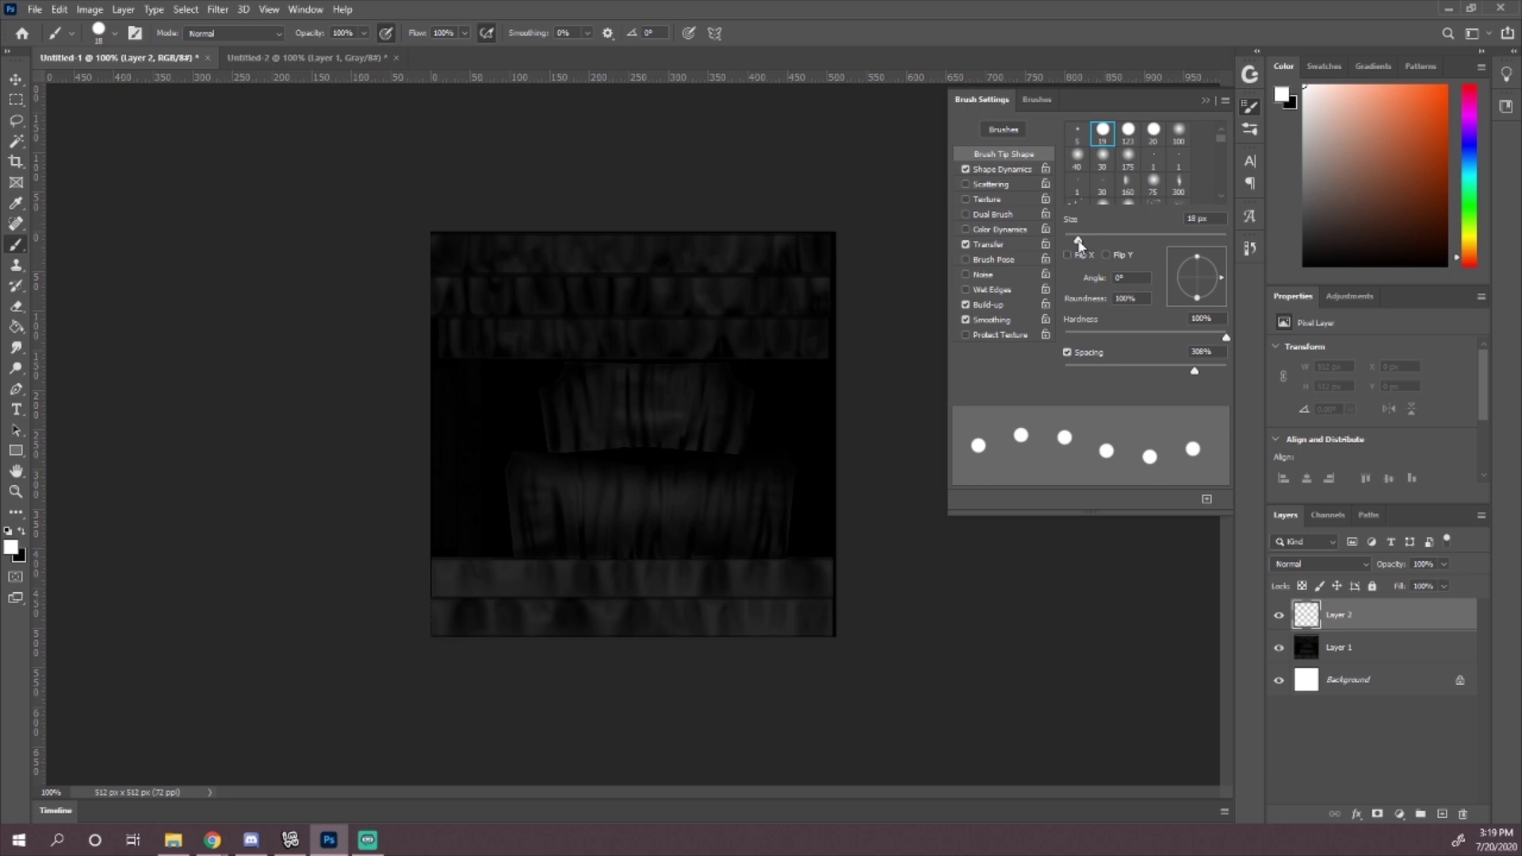
left_click_drag(1196, 369, 1182, 368)
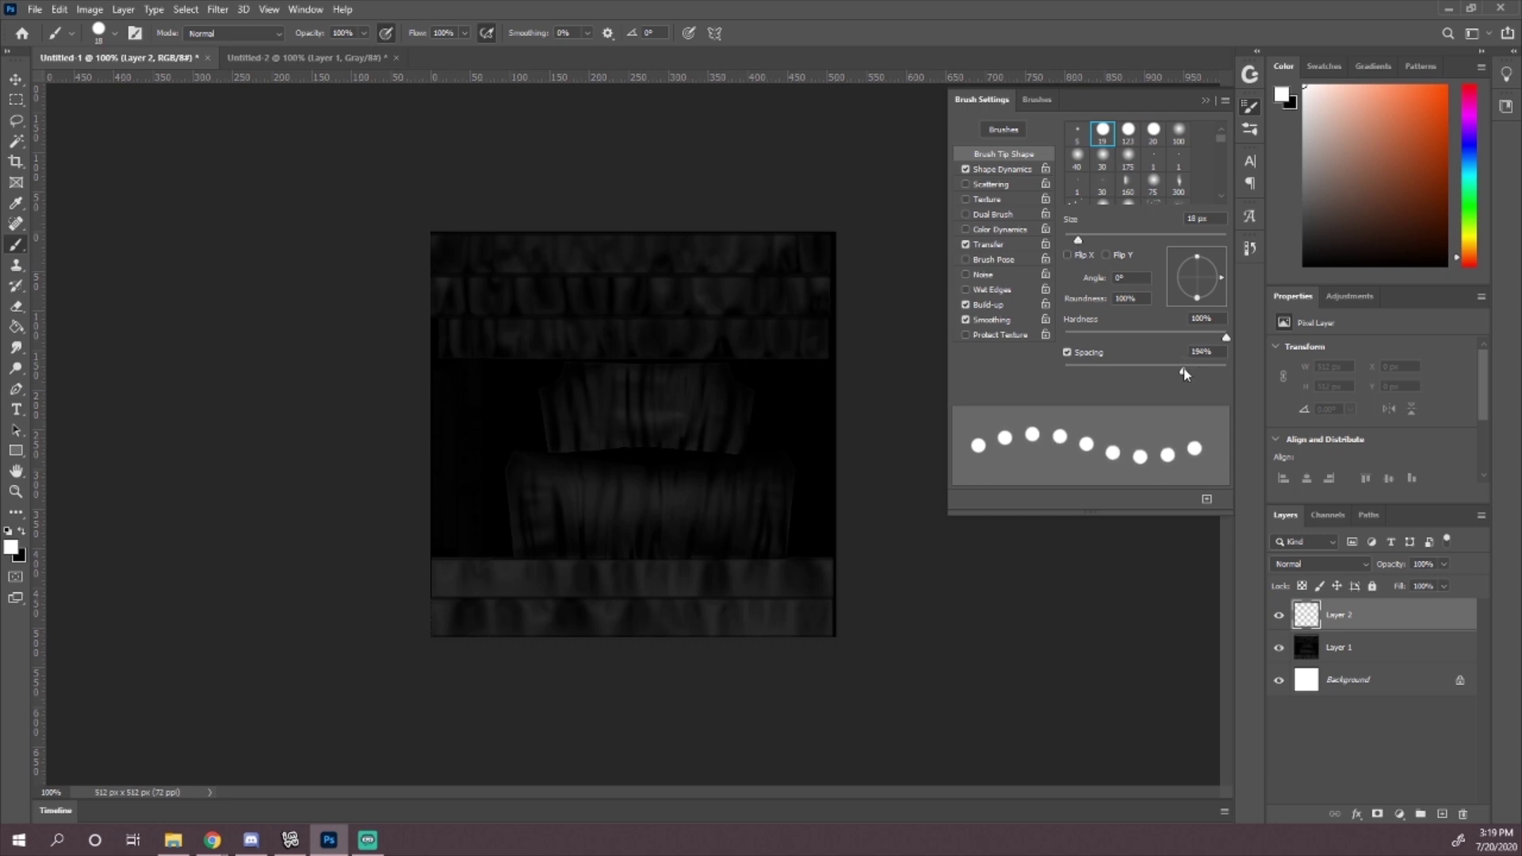
left_click_drag(1078, 240, 1075, 241)
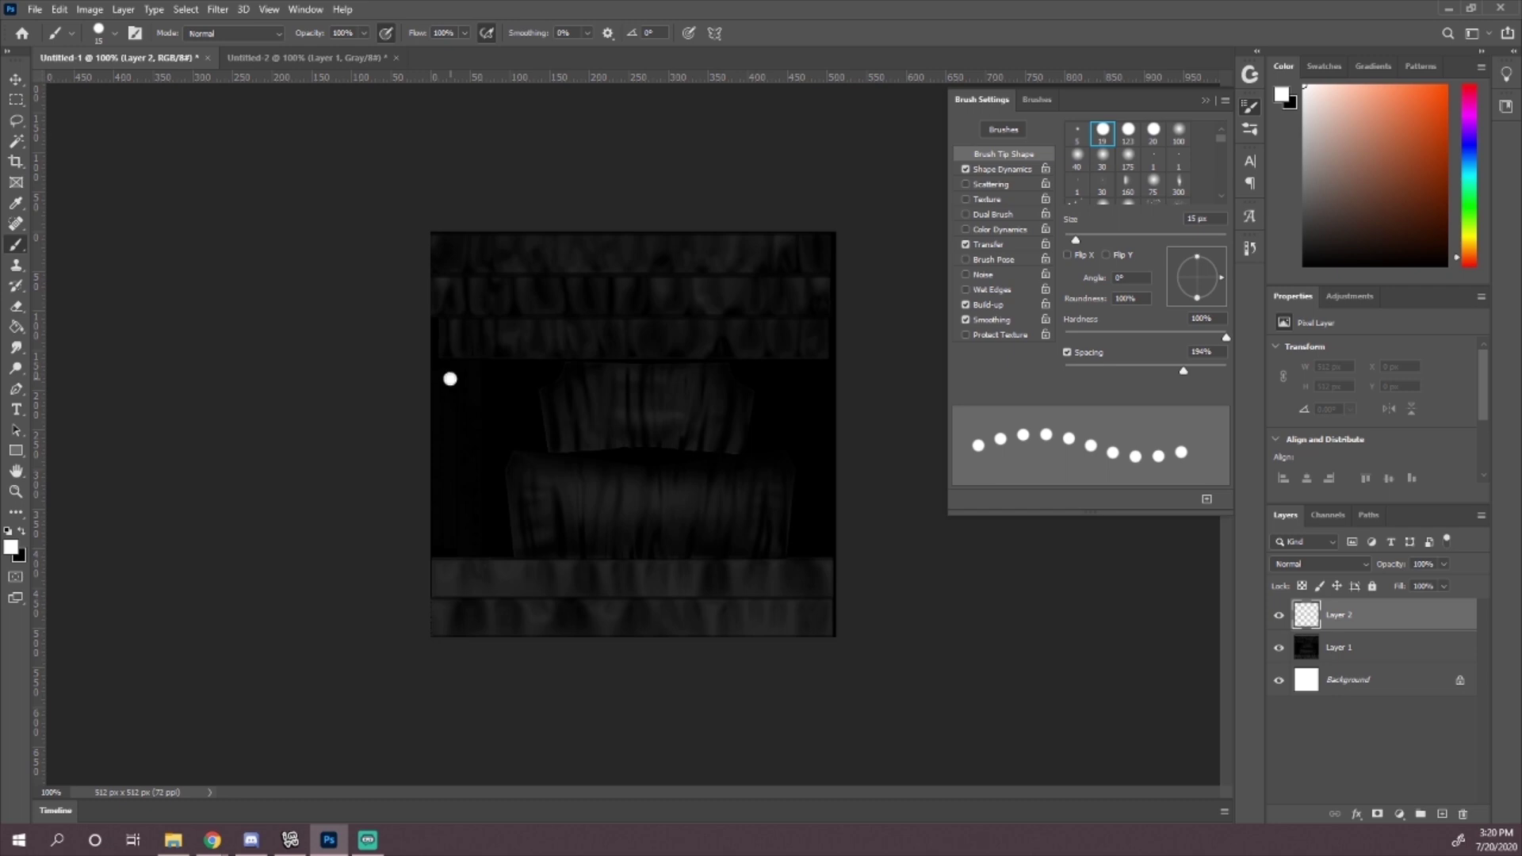
mouse_move(450, 378)
left_mouse_down()
mouse_move(634, 401)
mouse_move(823, 400)
left_mouse_up()
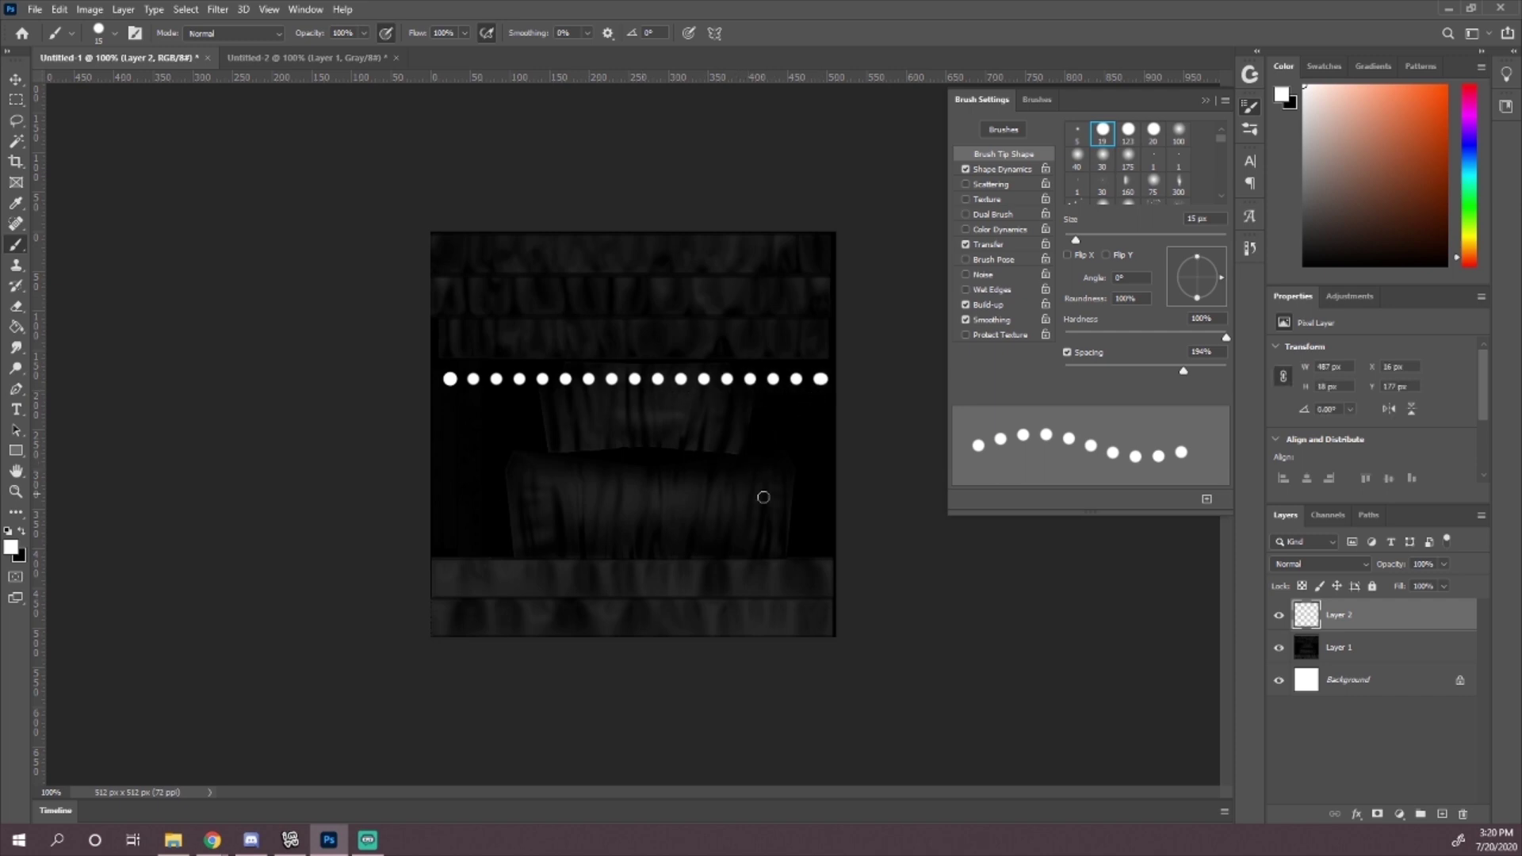
Step: Duplicate the dot-row layer and place the copy just below, staggered so its dots fall between those above
left_click_drag(1399, 618, 1443, 812)
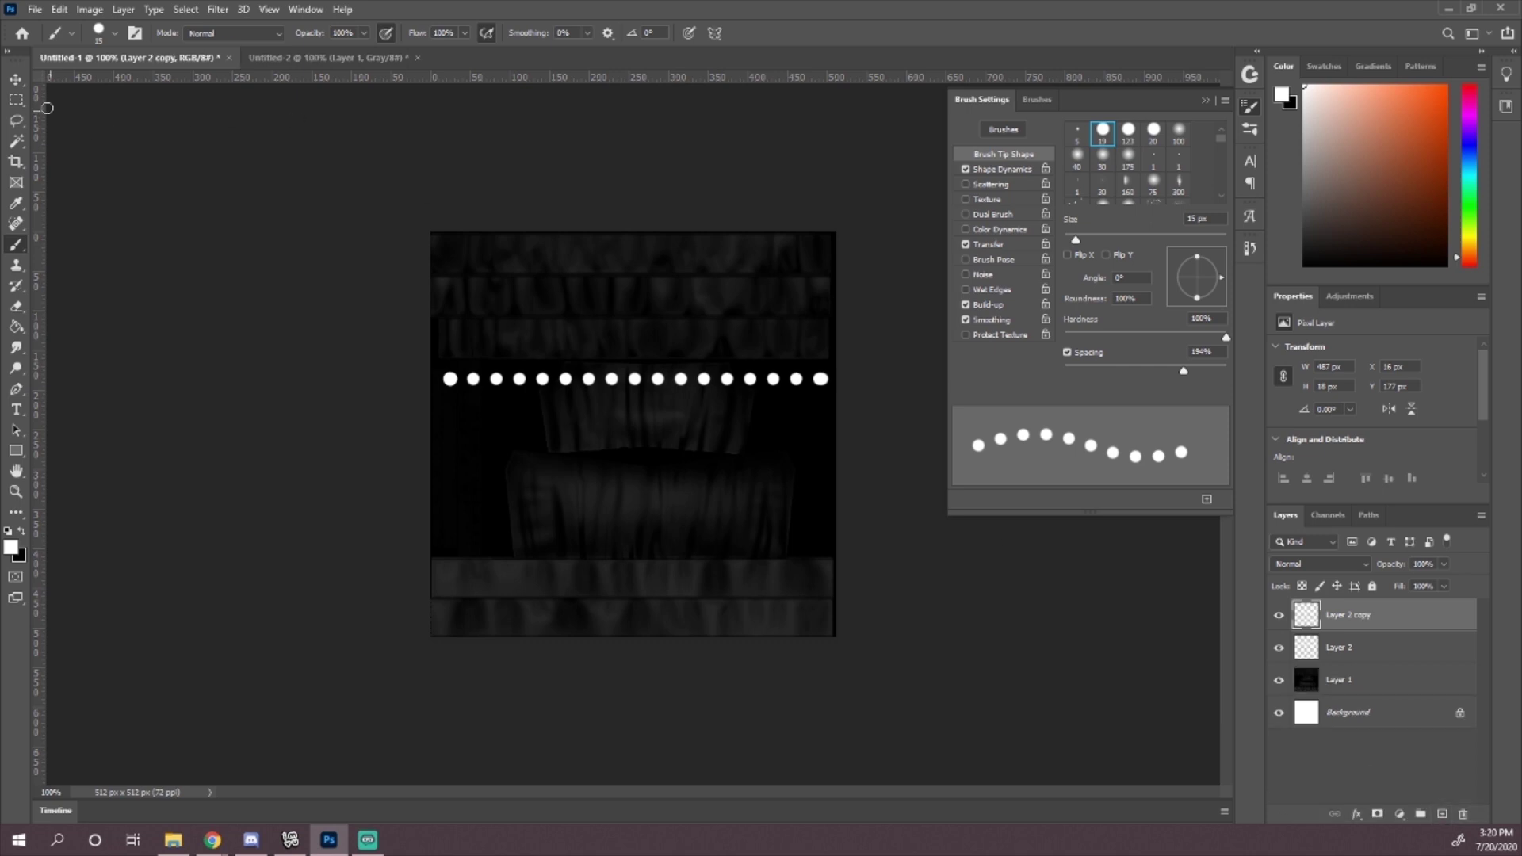
left_click(16, 79)
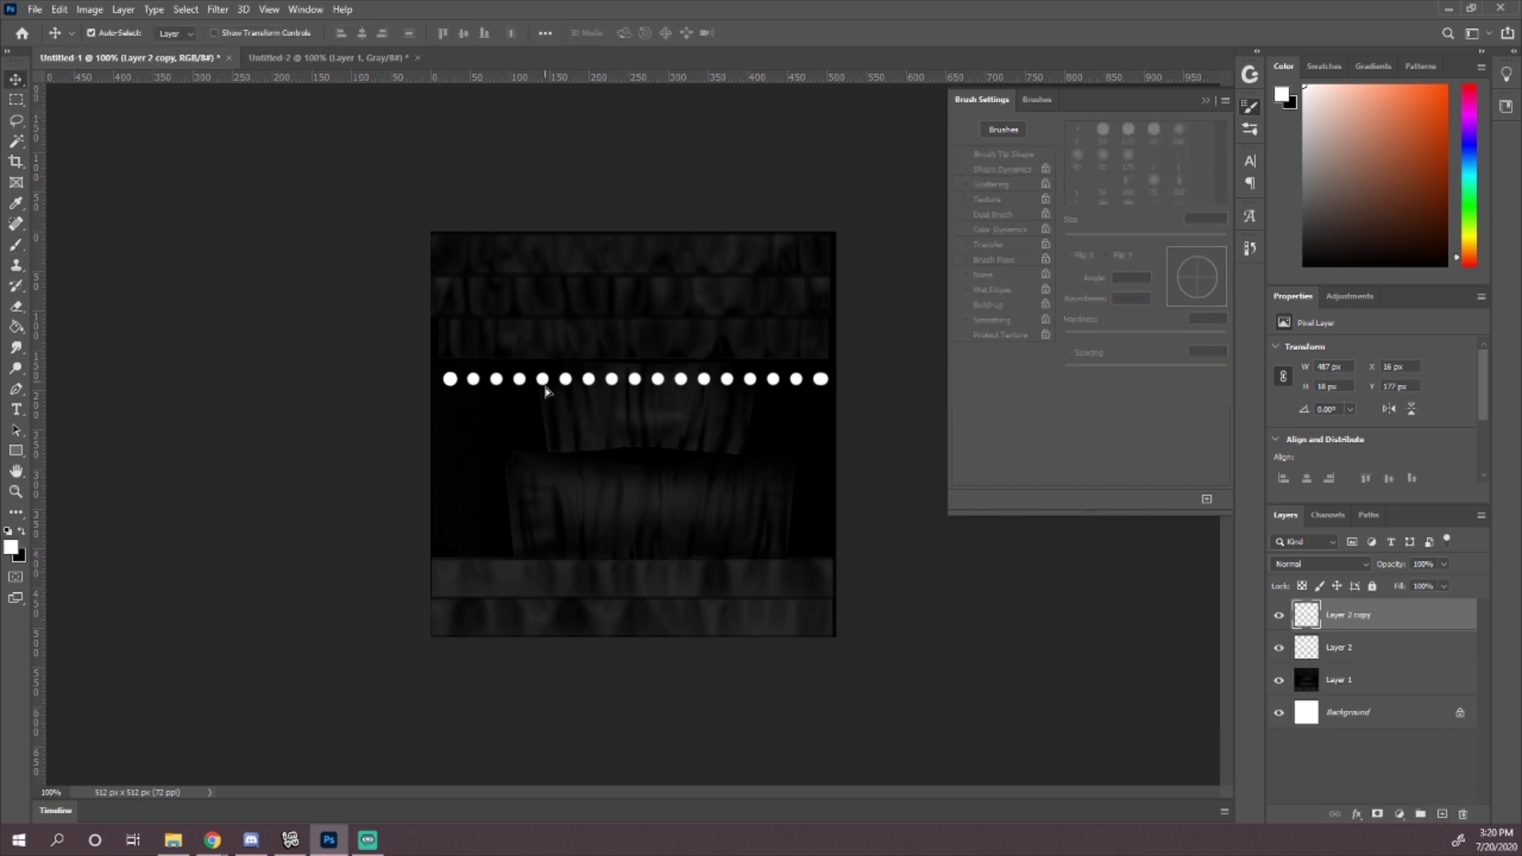
left_click_drag(545, 390, 557, 401)
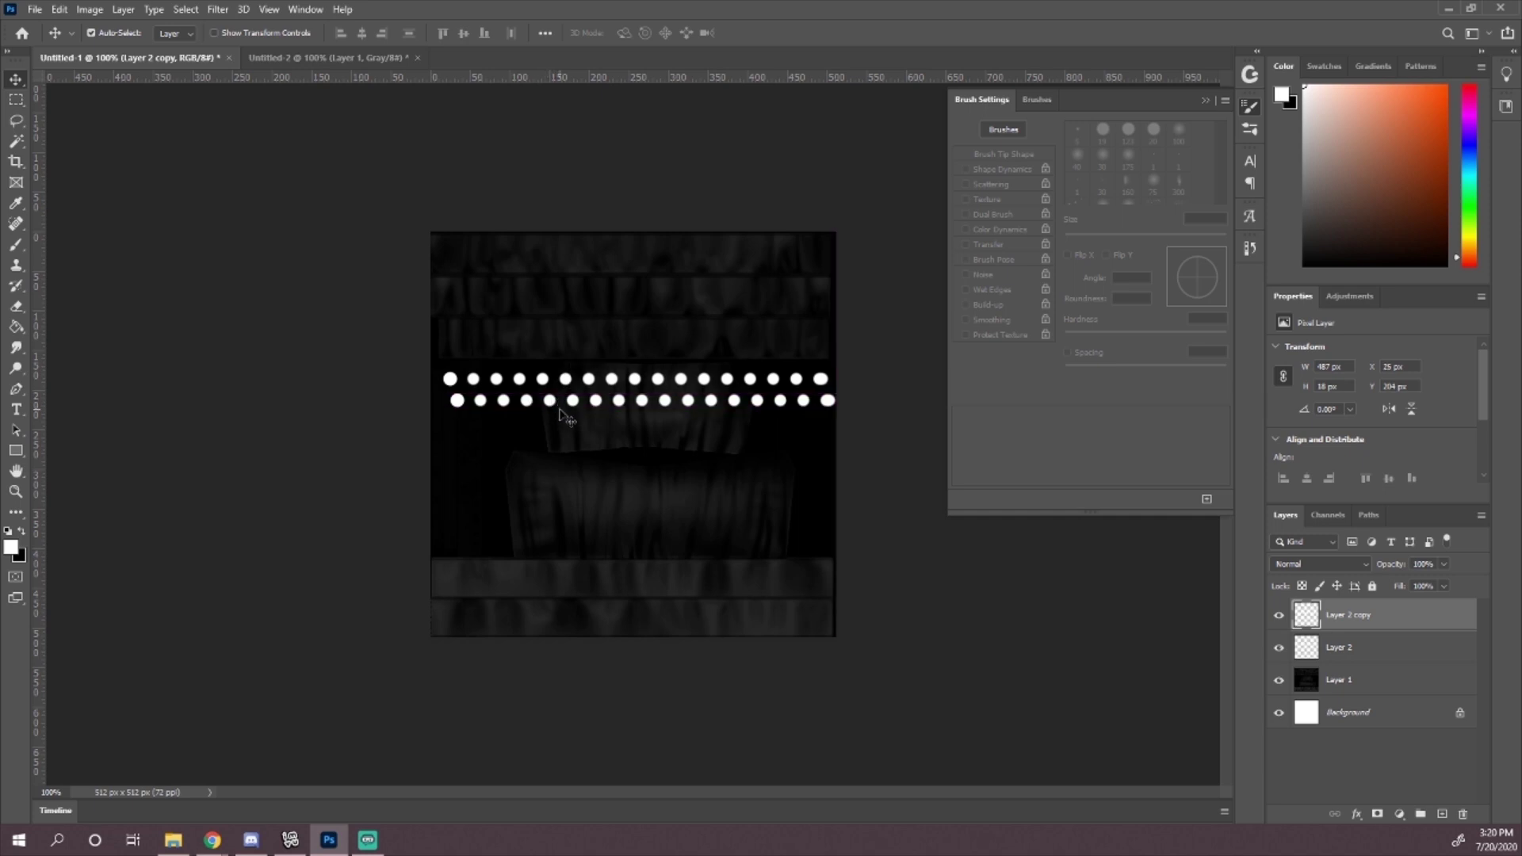
key("Right")
key("Right")
key("Right")
key("Right")
key("Right")
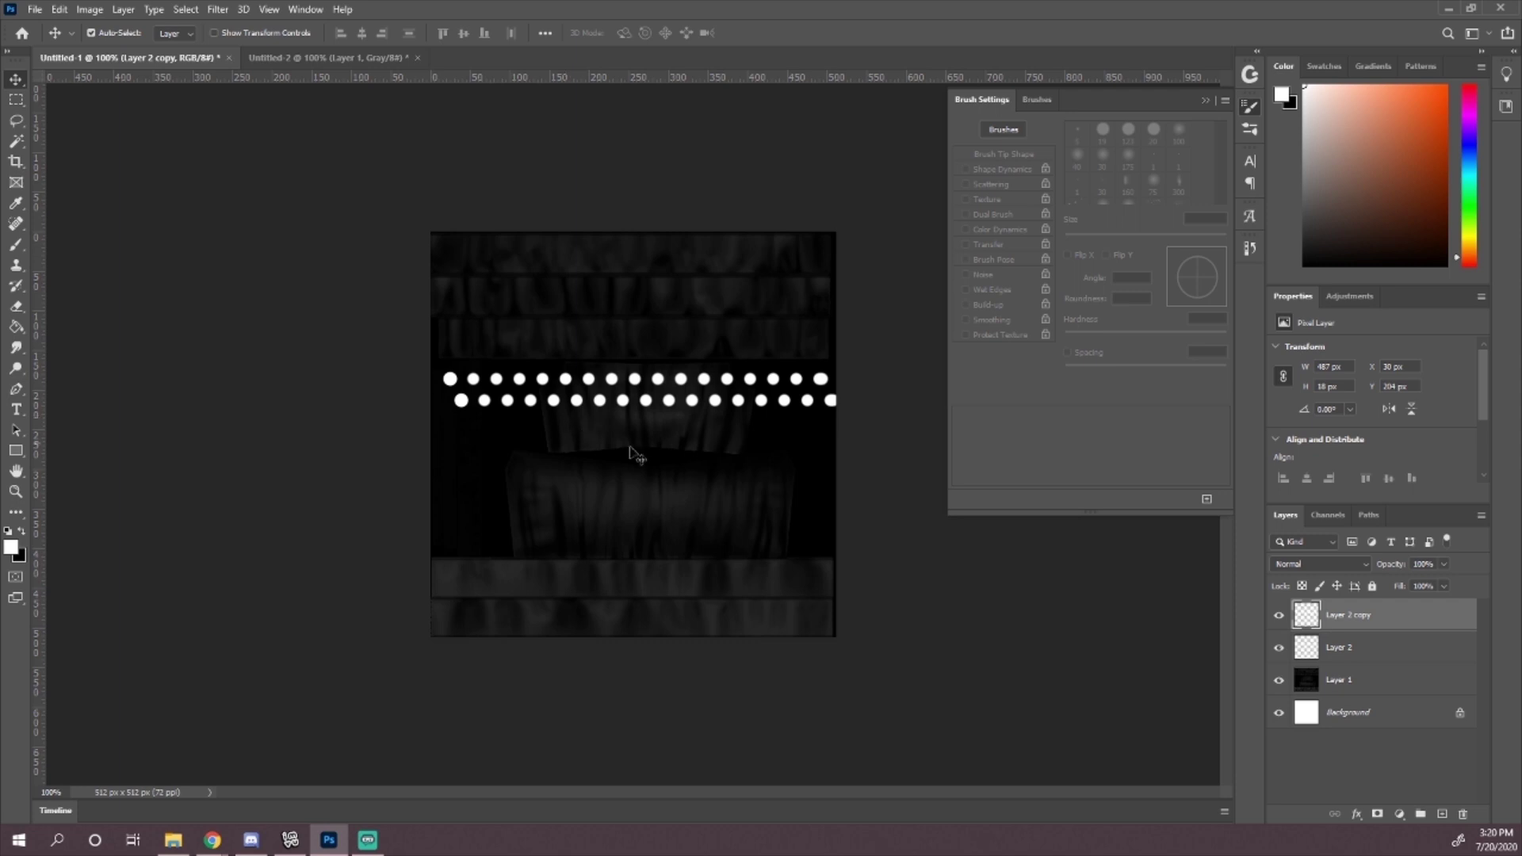
Step: Merge the two dot-row layers and place a duplicate directly below to make four staggered rows
left_click(1369, 652, "shift")
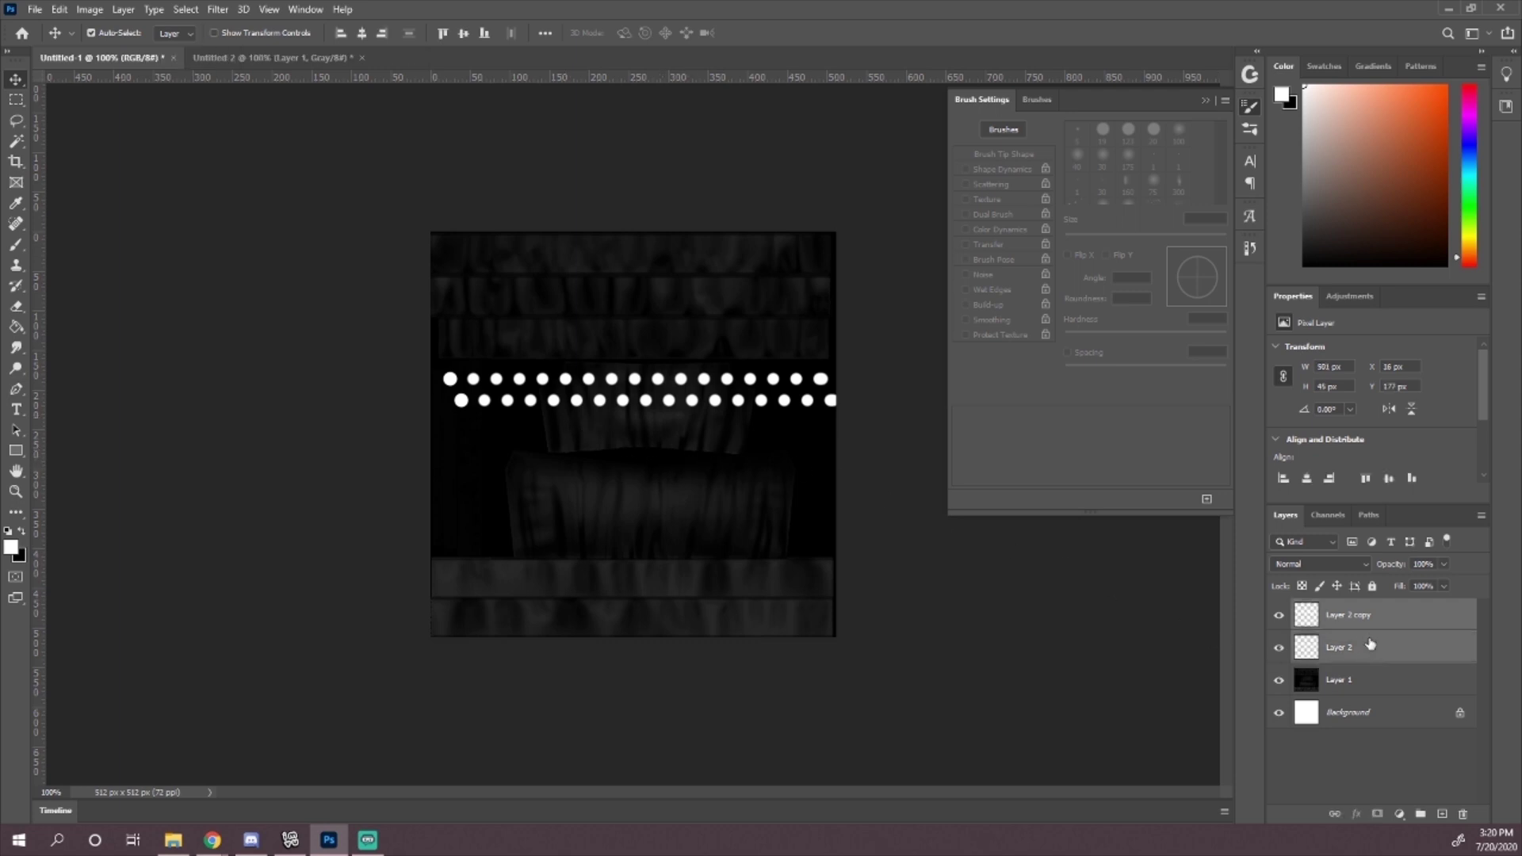
right_click(1368, 639)
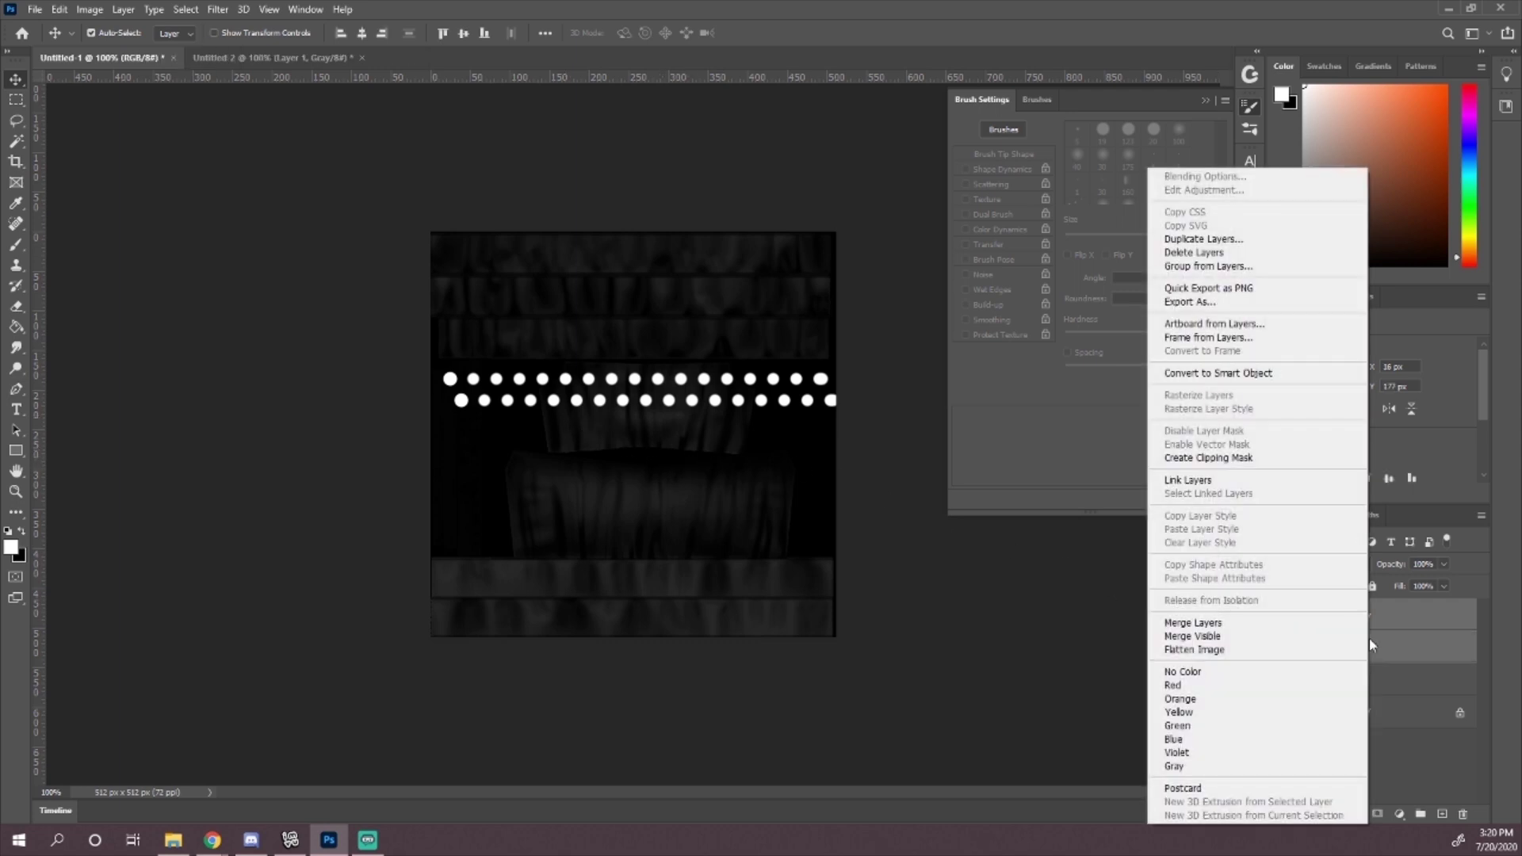
left_click(1239, 625)
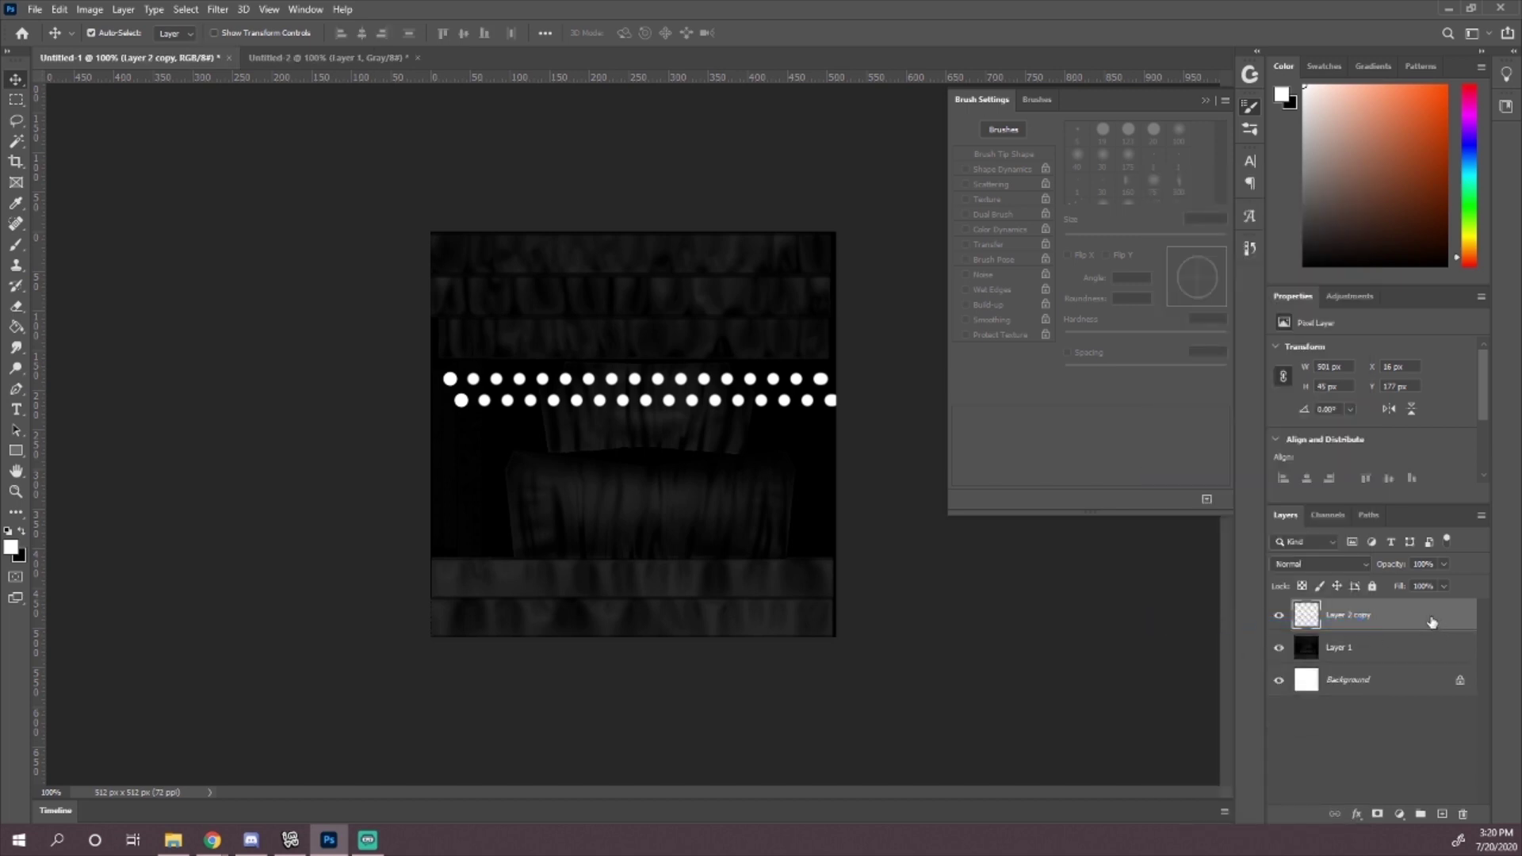
left_click_drag(1429, 618, 1442, 808)
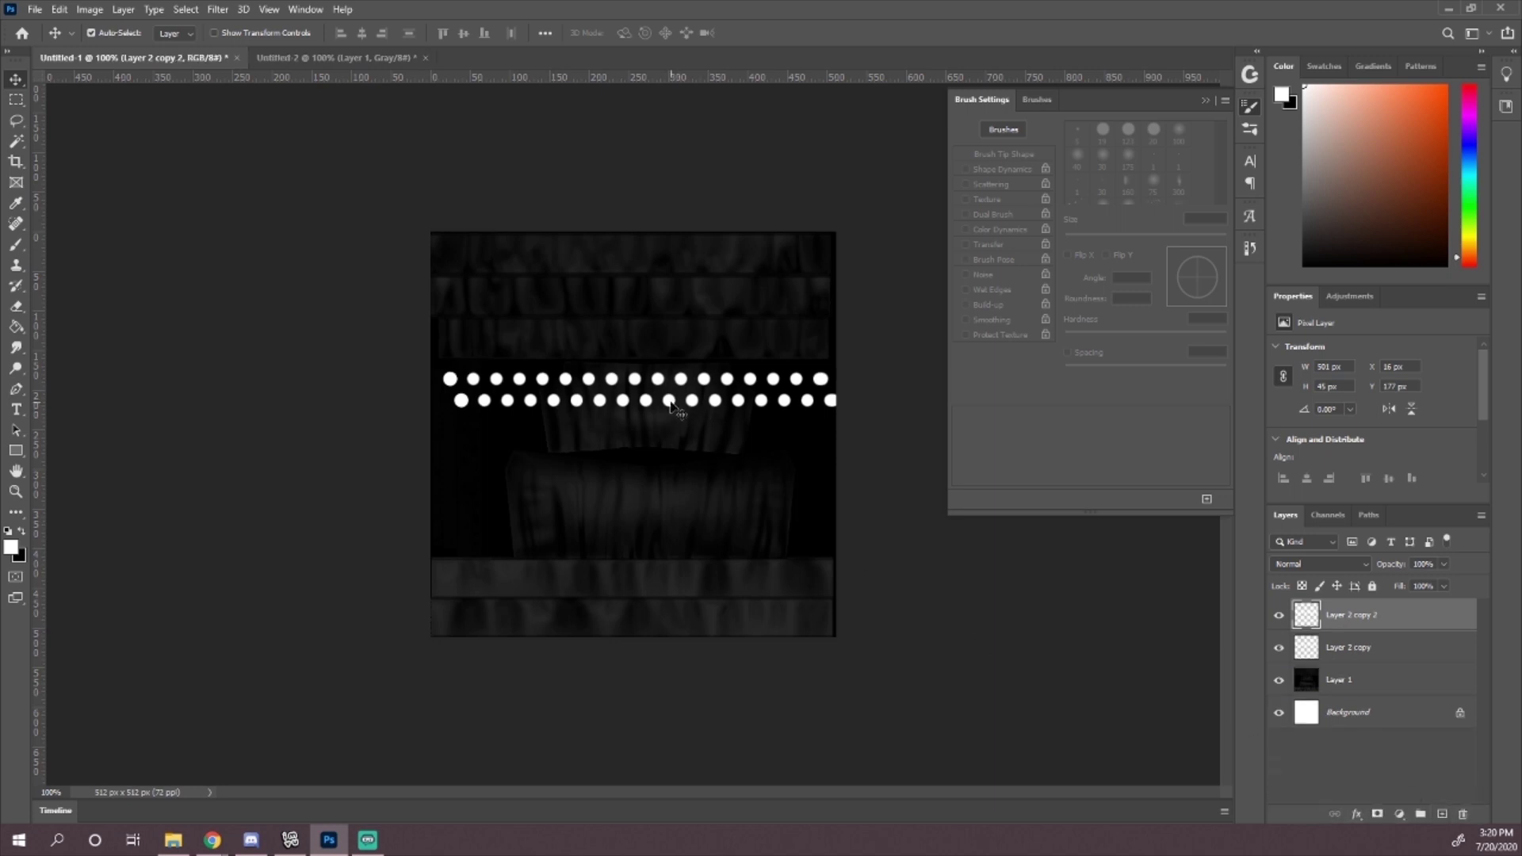
left_click_drag(671, 406, 676, 451)
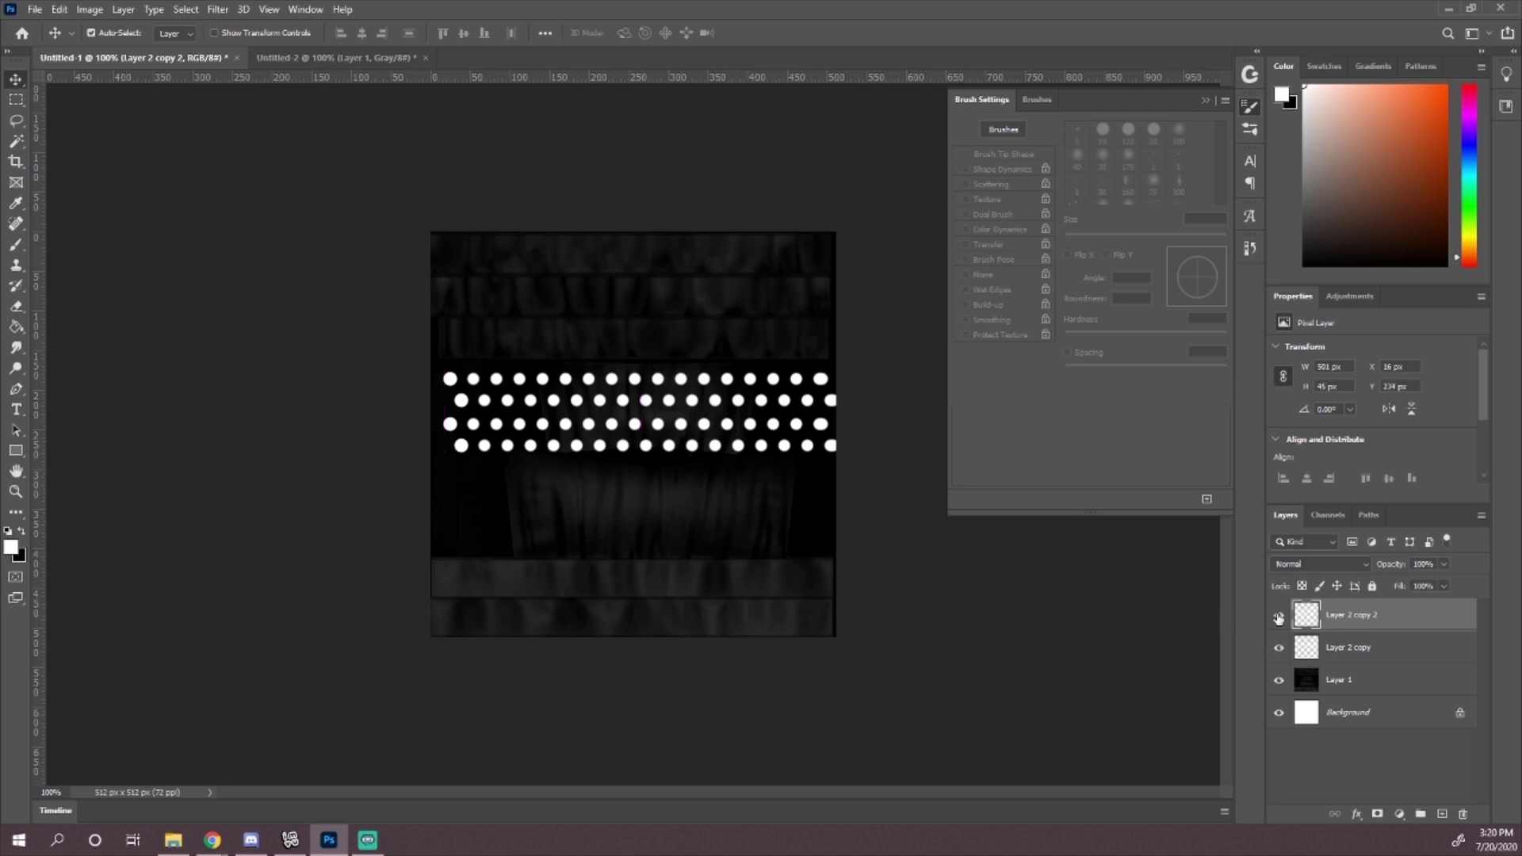
Step: Merge the four dot rows into one layer and duplicate them vertically until the pattern covers the canvas
left_click(1405, 648, "shift")
right_click(1401, 649)
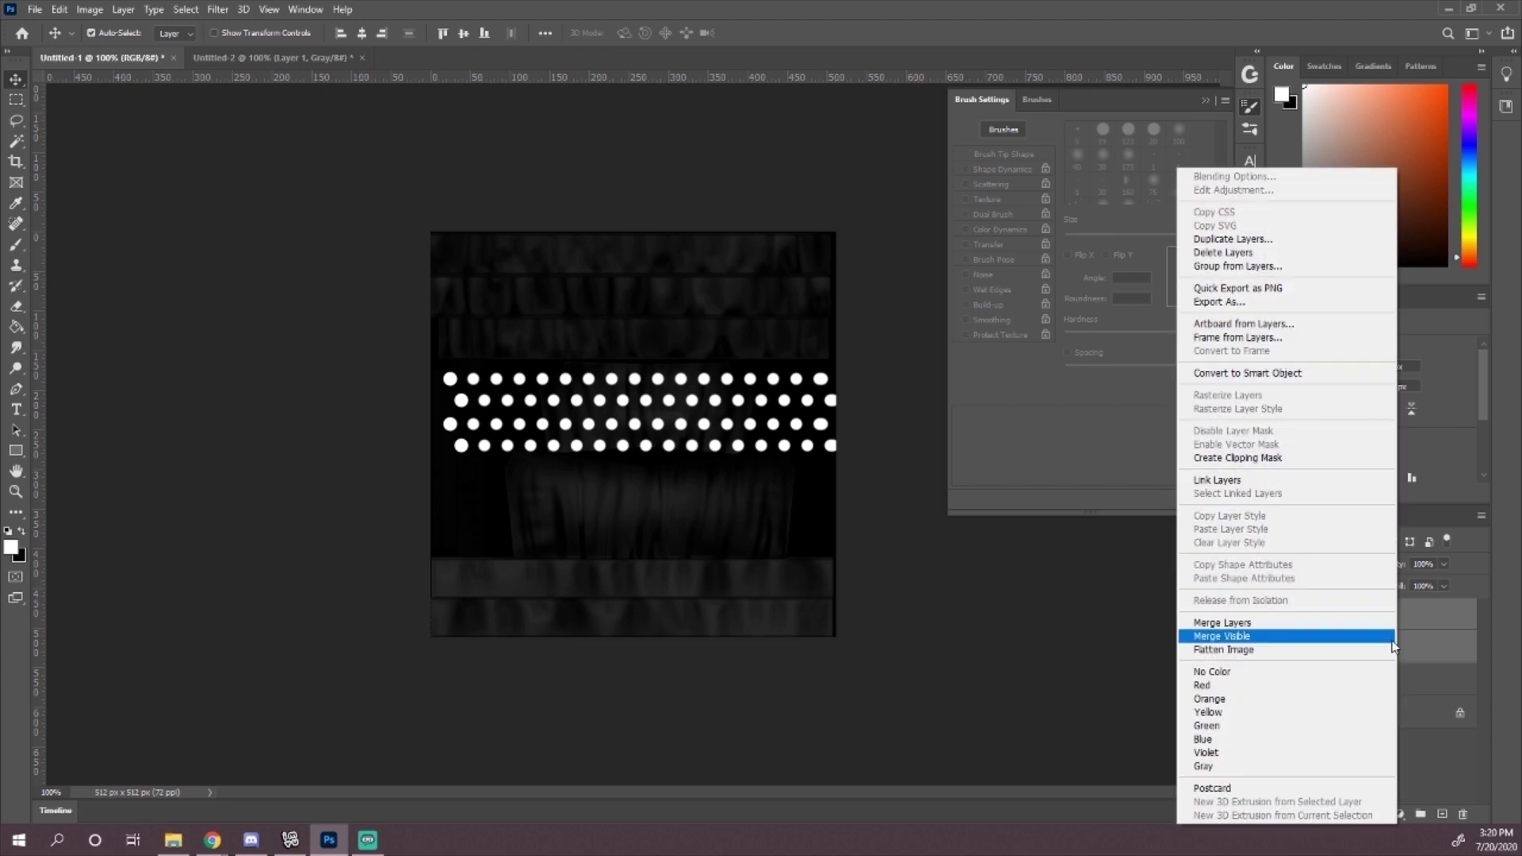
left_click(1343, 624)
left_click_drag(1409, 623, 1438, 814)
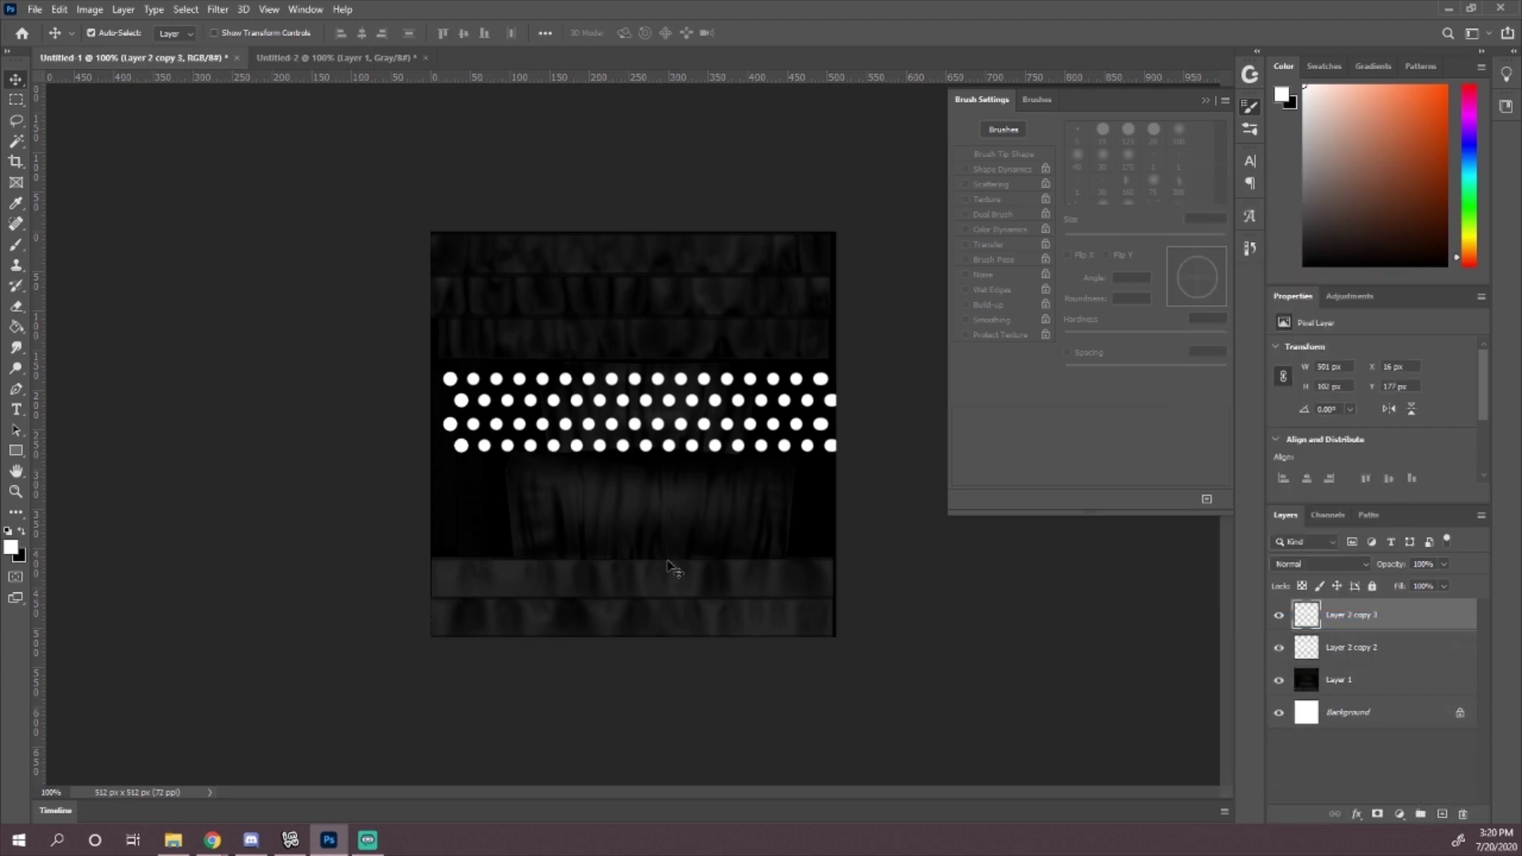
left_click_drag(723, 447, 757, 547)
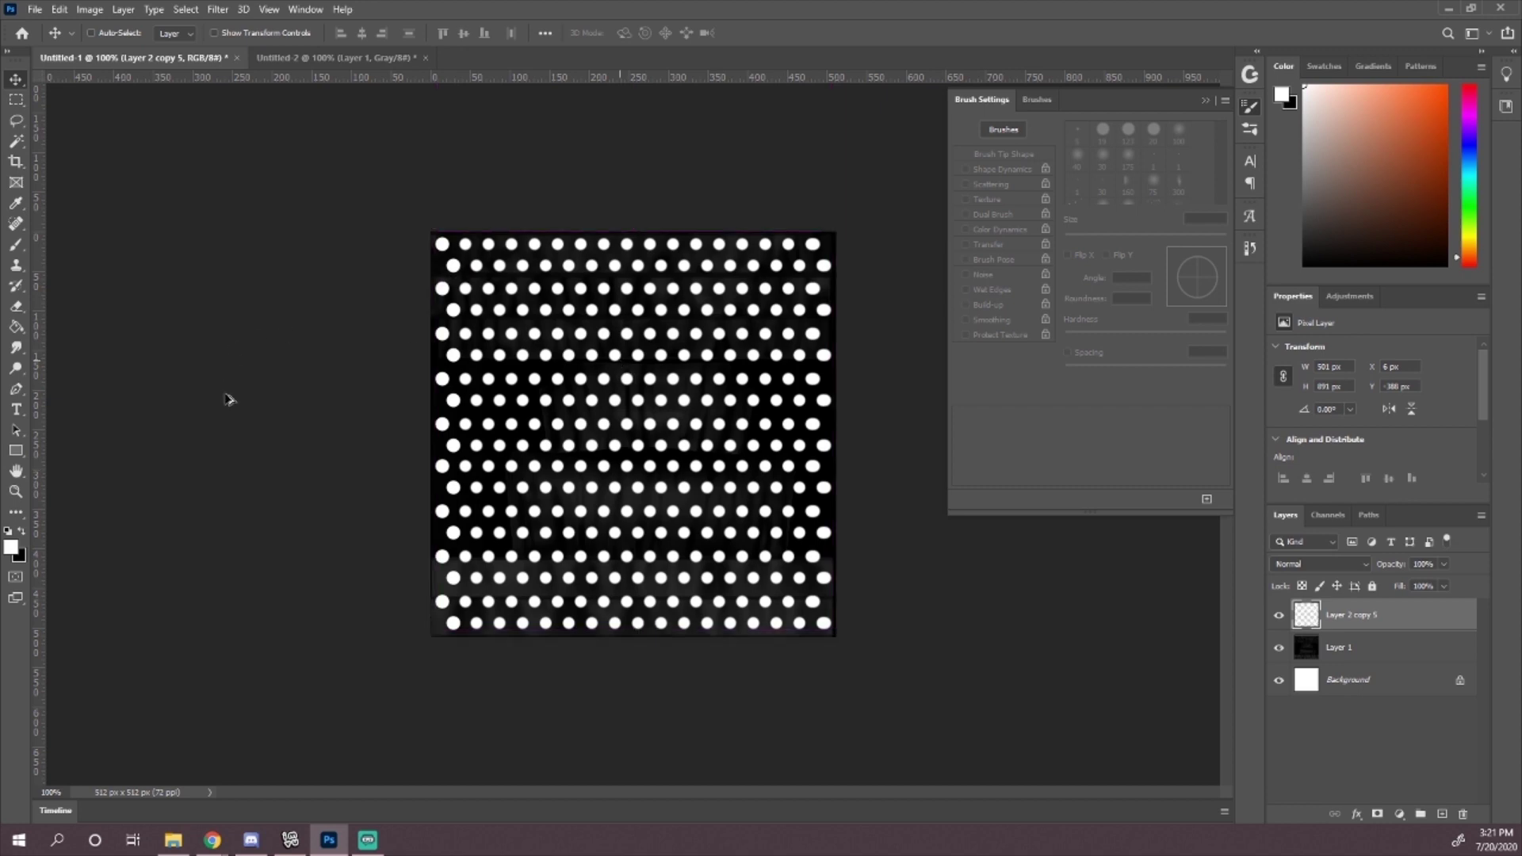
Step: Save a JPEG copy of the image as polkadottop in the Pictures folder
key("ctrl+alt+s")
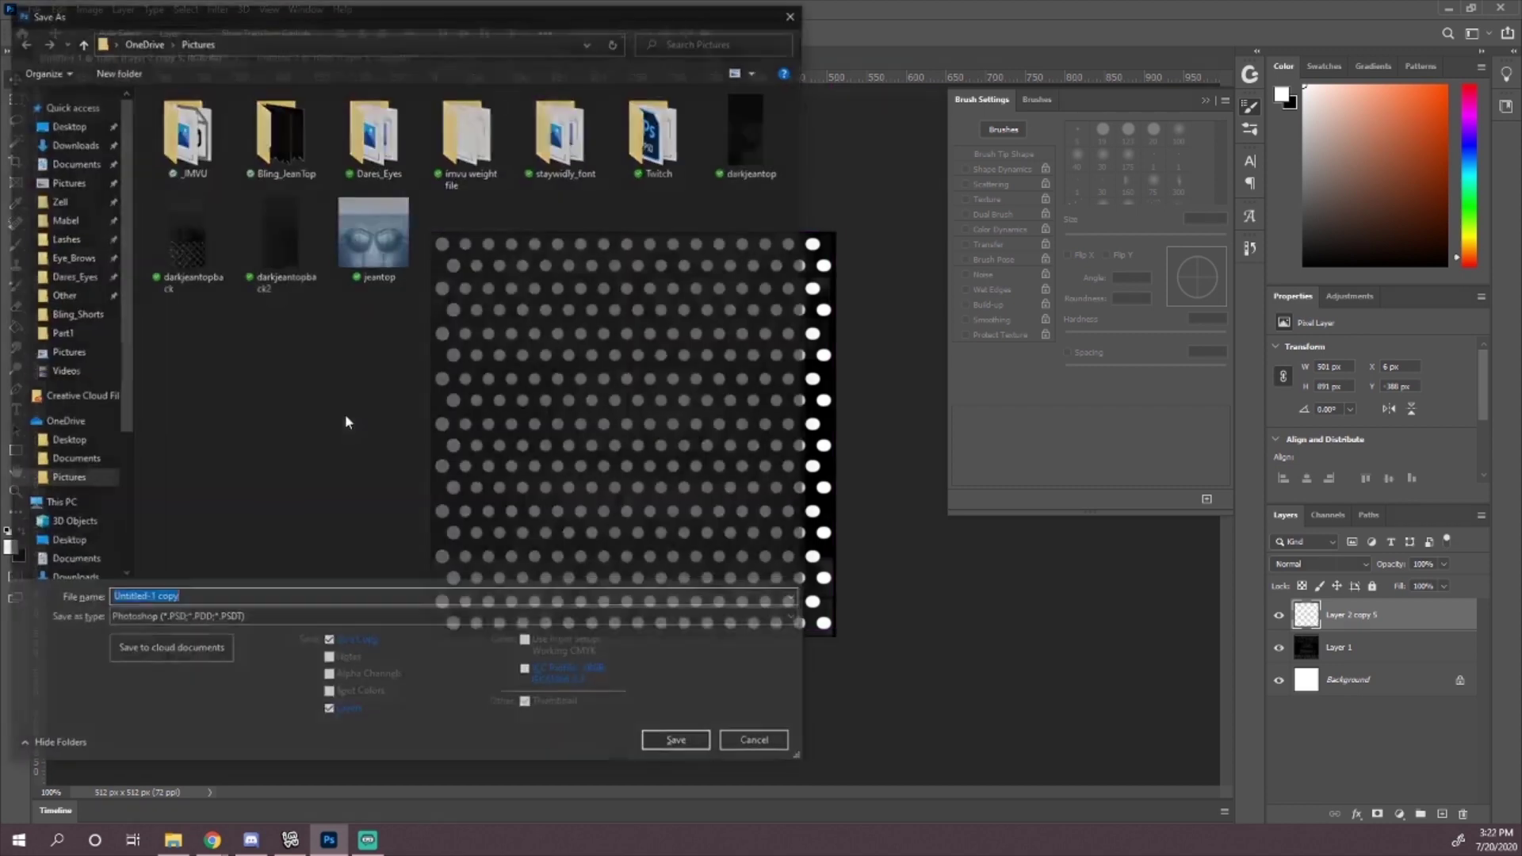
left_click(209, 619)
left_click(165, 462)
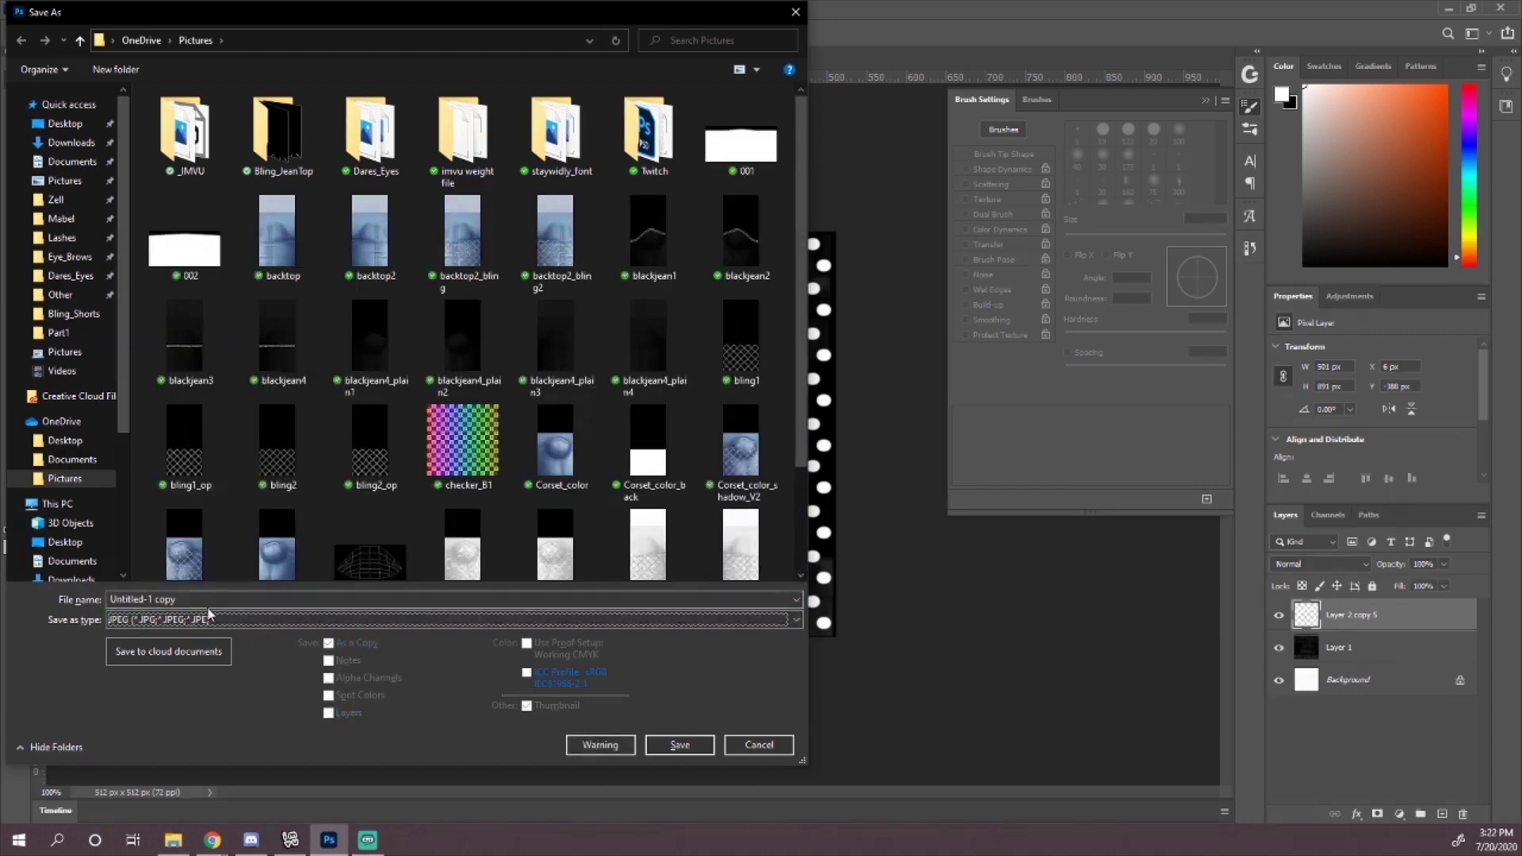
left_click(210, 600)
type("polkadottop")
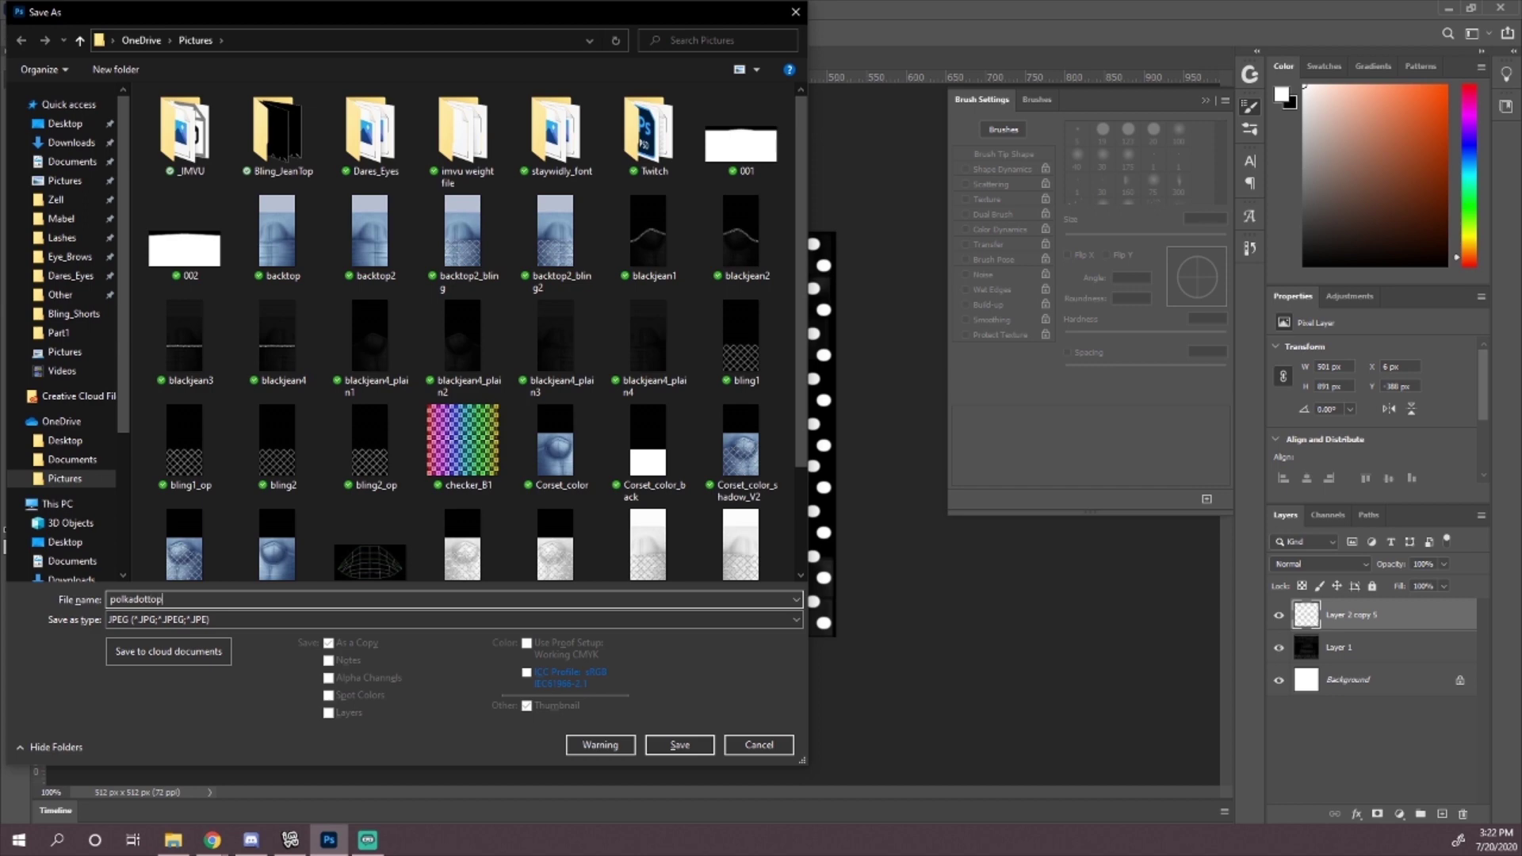
key("Return")
key("Return")
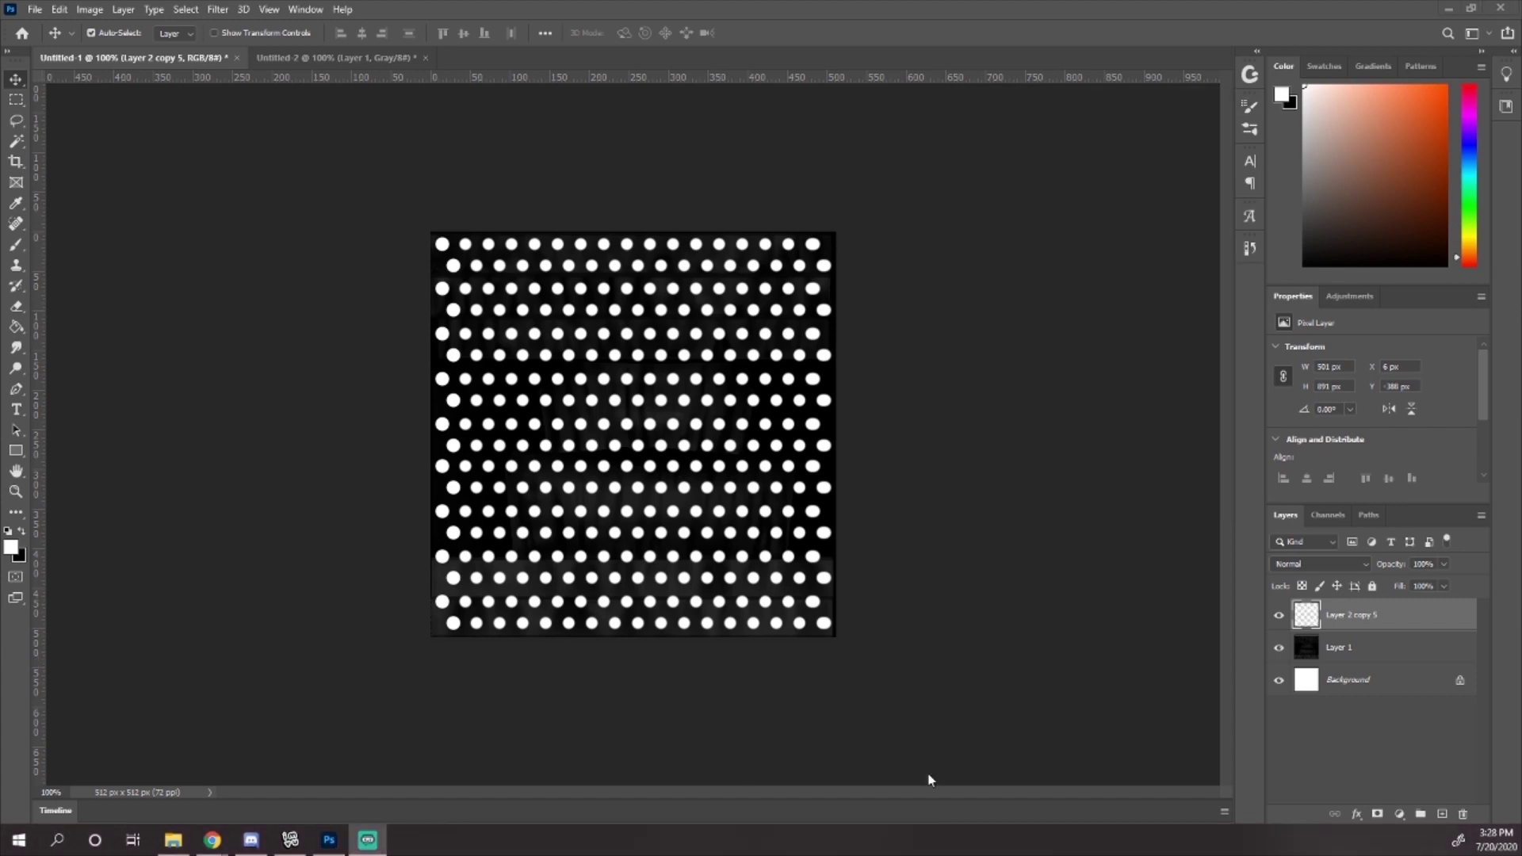
Step: Scale the polka-dot layer down to about 441 px wide and align it with the canvas's right and bottom edges
left_click(1424, 620)
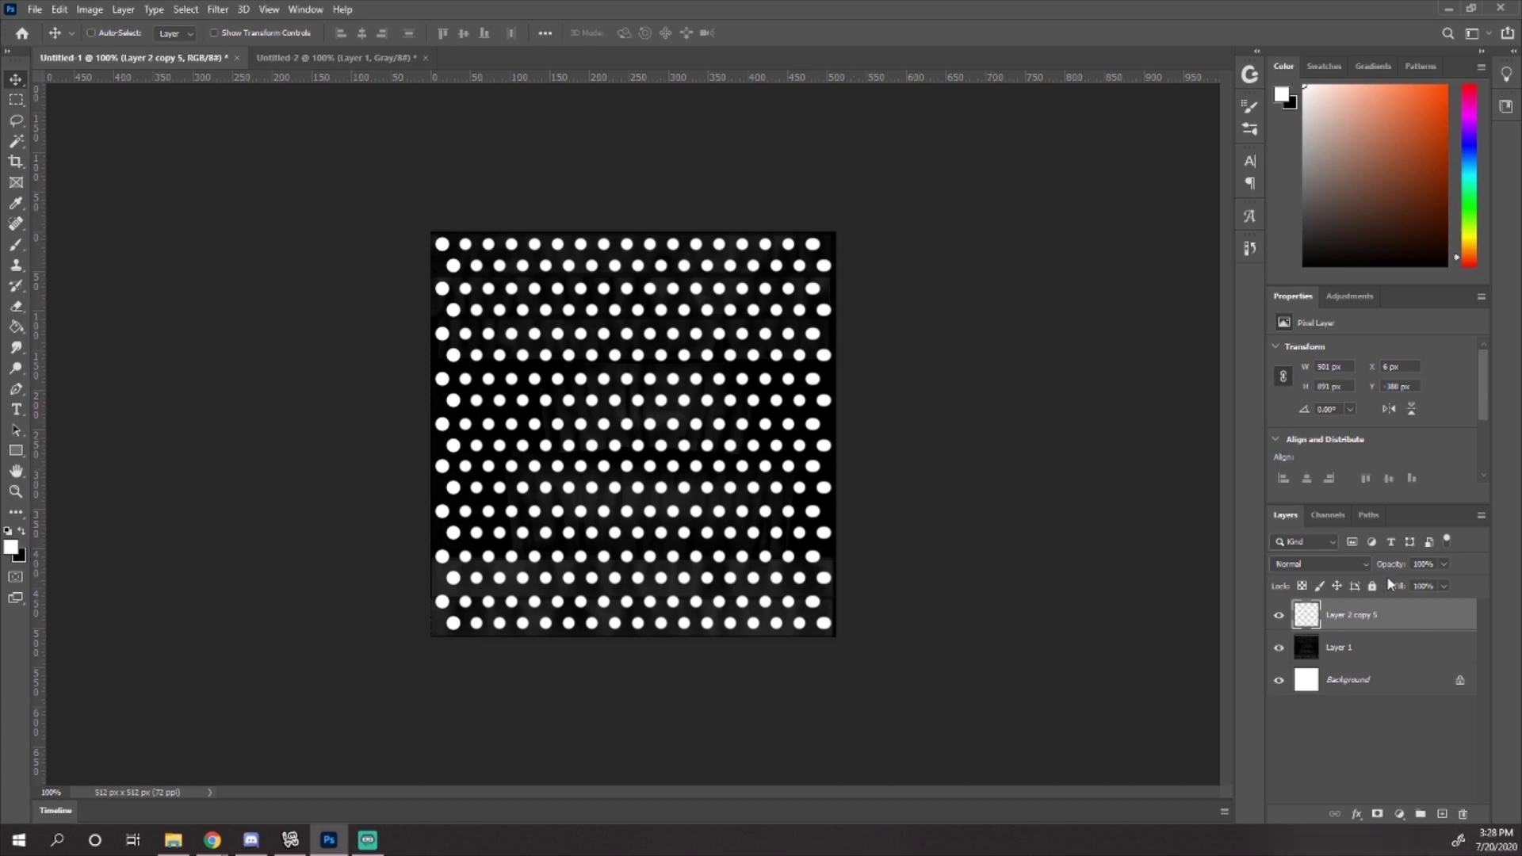
left_click_drag(712, 473, 690, 432)
key("ctrl+t")
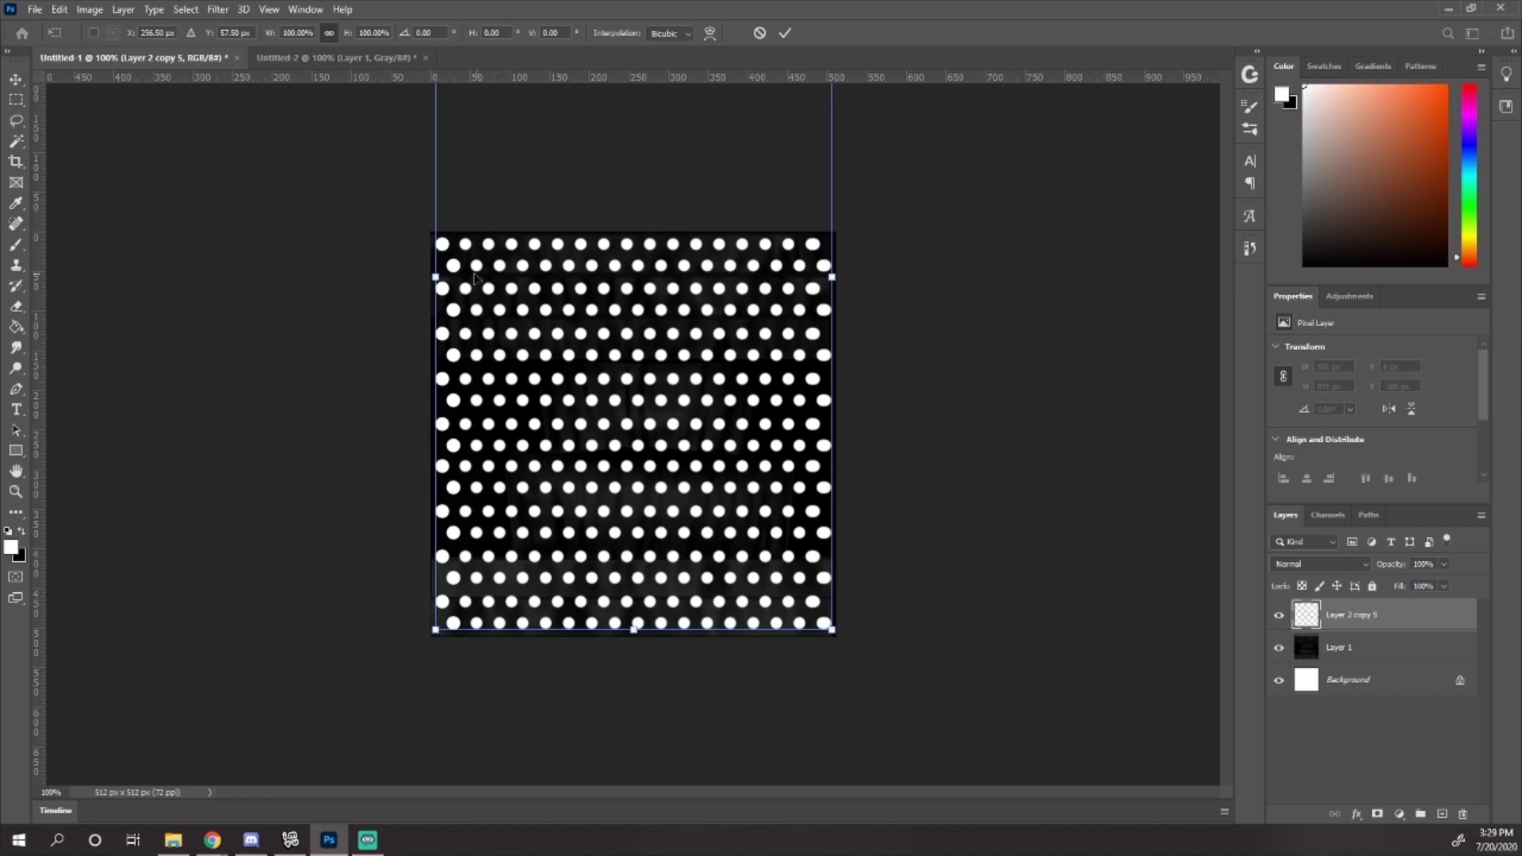
mouse_move(832, 634)
left_mouse_down()
mouse_move(795, 571)
mouse_move(603, 356)
mouse_move(961, 665)
mouse_move(963, 684)
mouse_move(753, 510)
mouse_move(877, 692)
mouse_move(781, 545)
mouse_move(831, 630)
left_mouse_up()
left_click_drag(428, 632, 481, 546)
left_click_drag(577, 502, 577, 593)
key("Return")
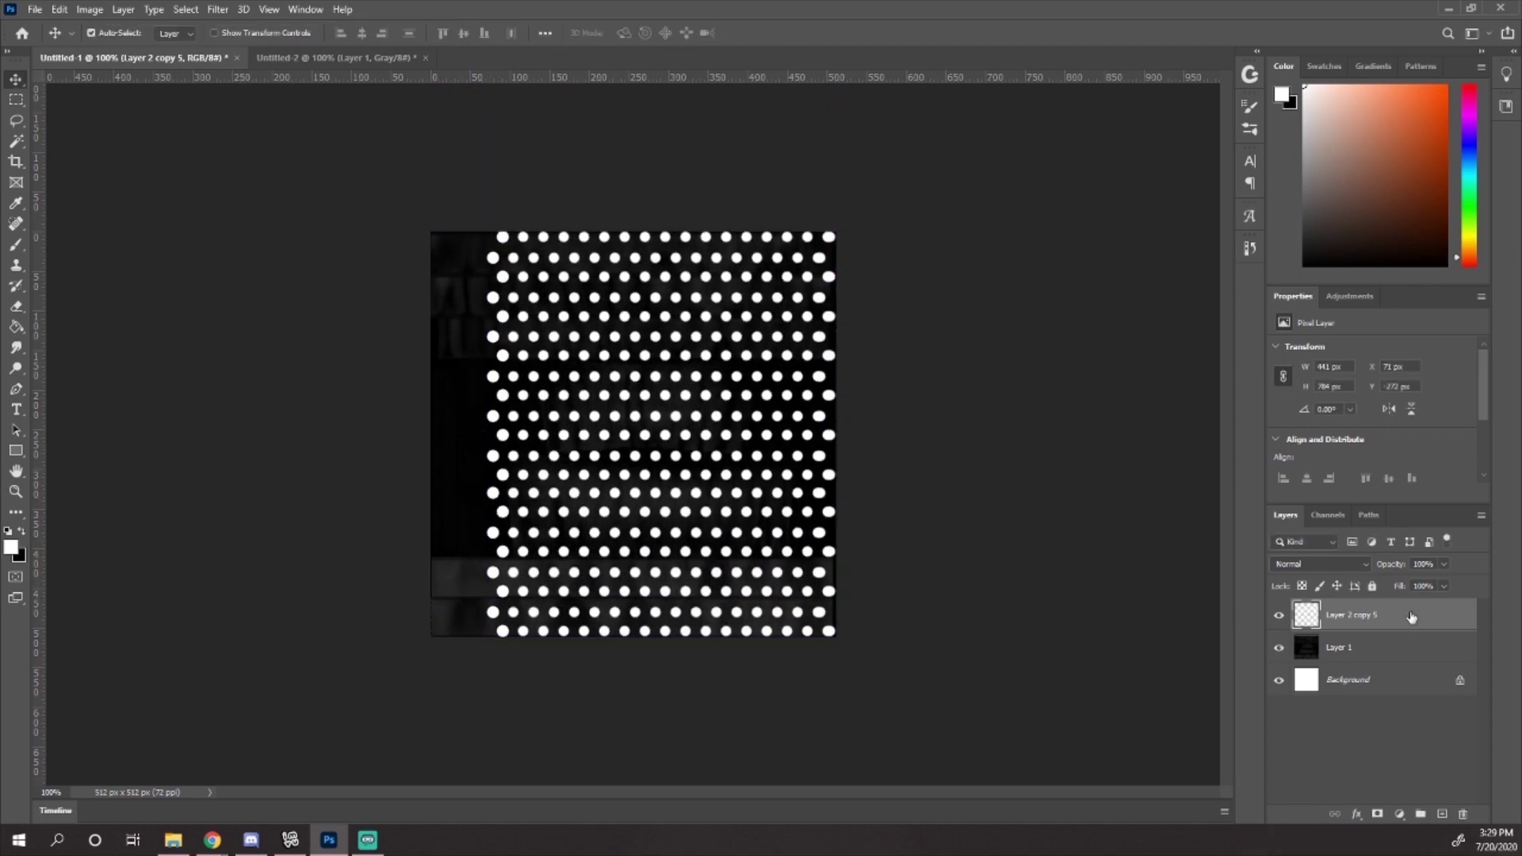
Step: Duplicate the polka-dot layer and flip the copy horizontally
left_click_drag(1348, 616, 1443, 817)
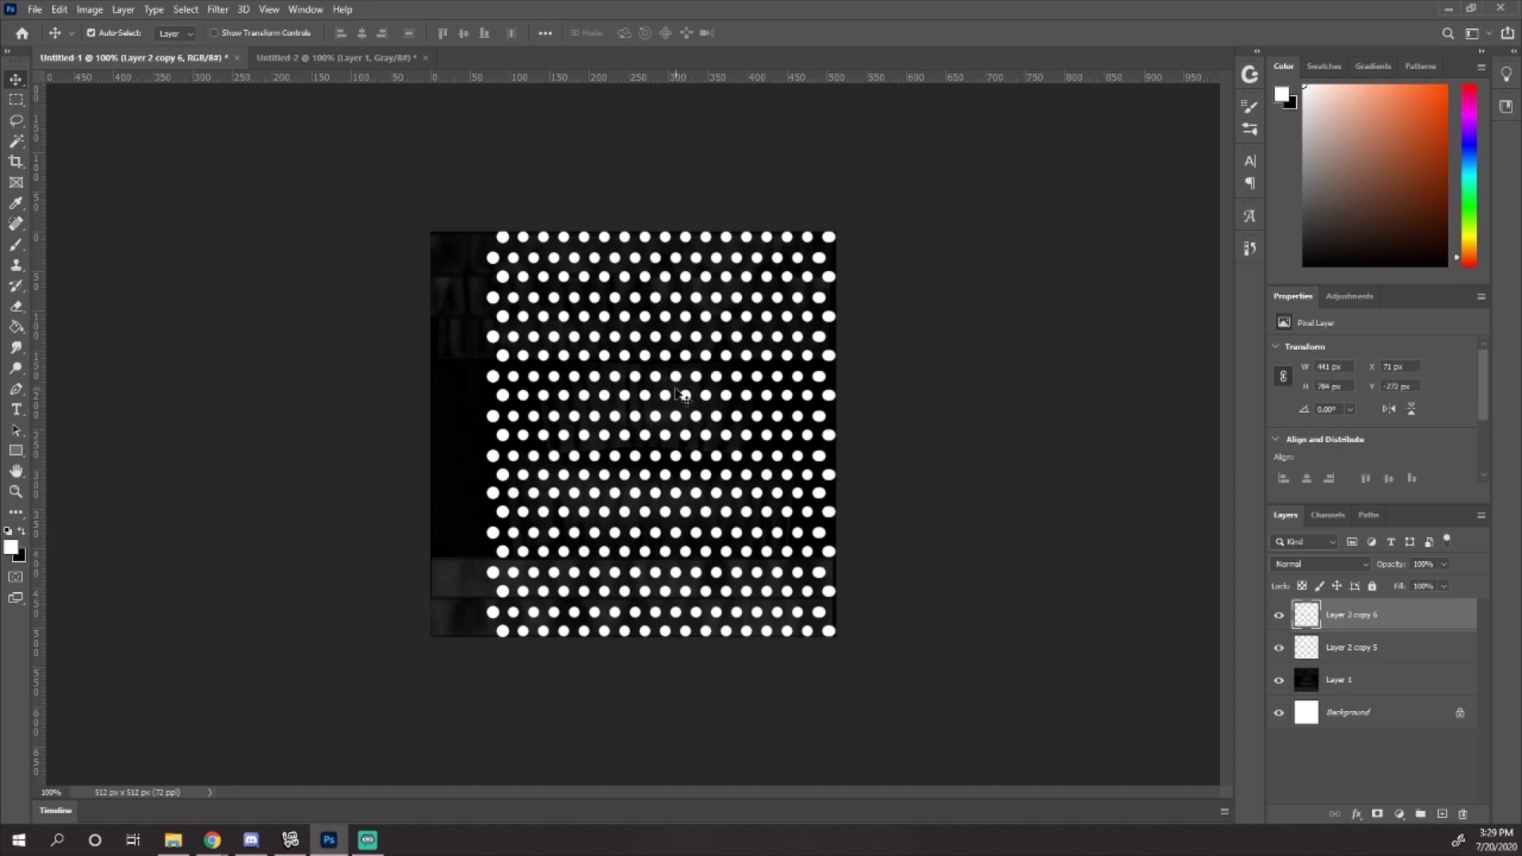
key("ctrl")
key("ctrl+t")
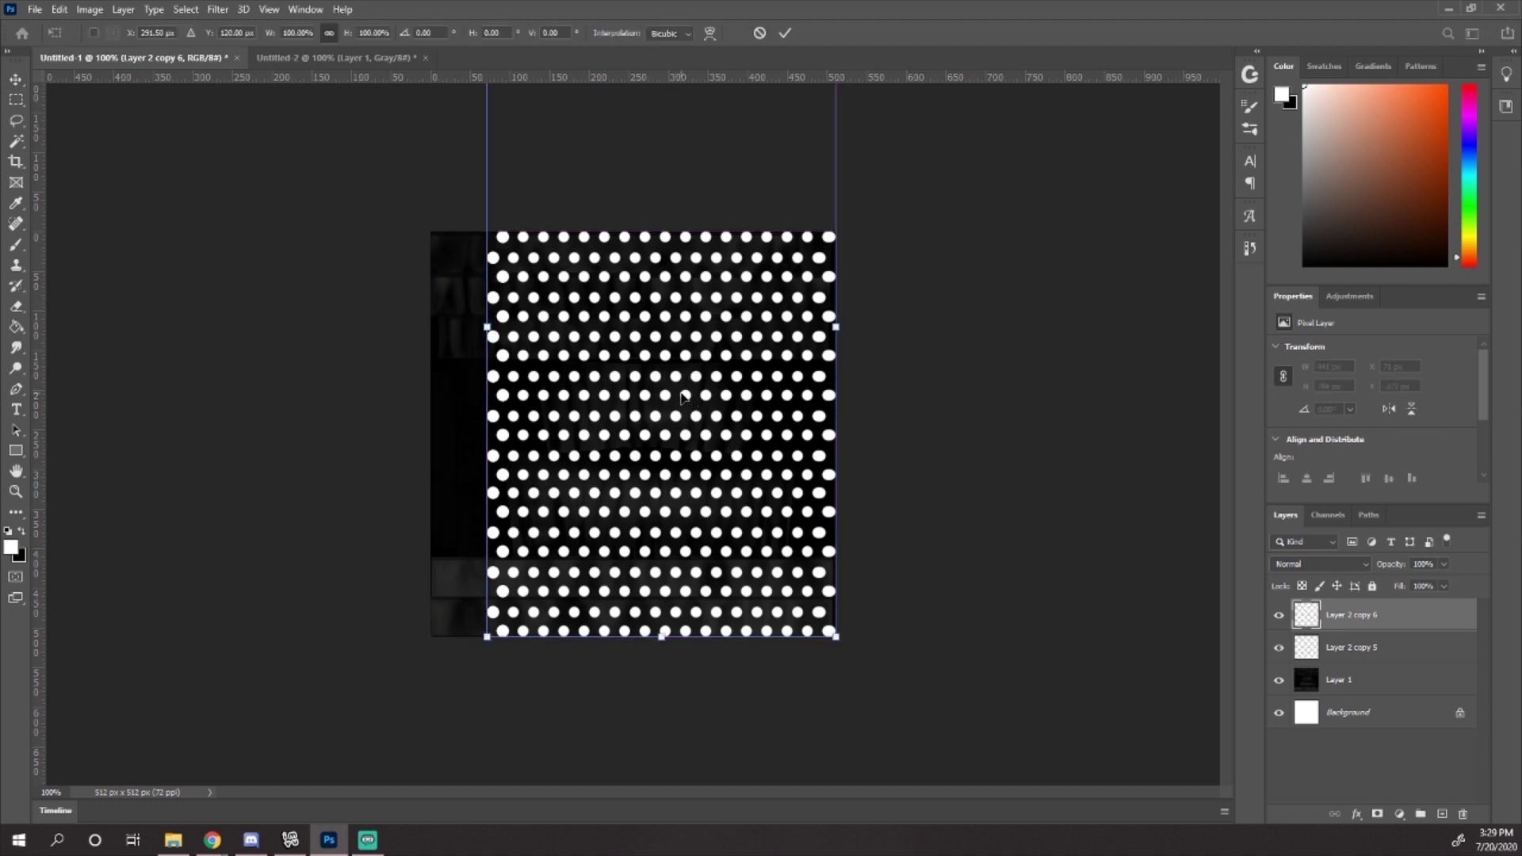
right_click(607, 393)
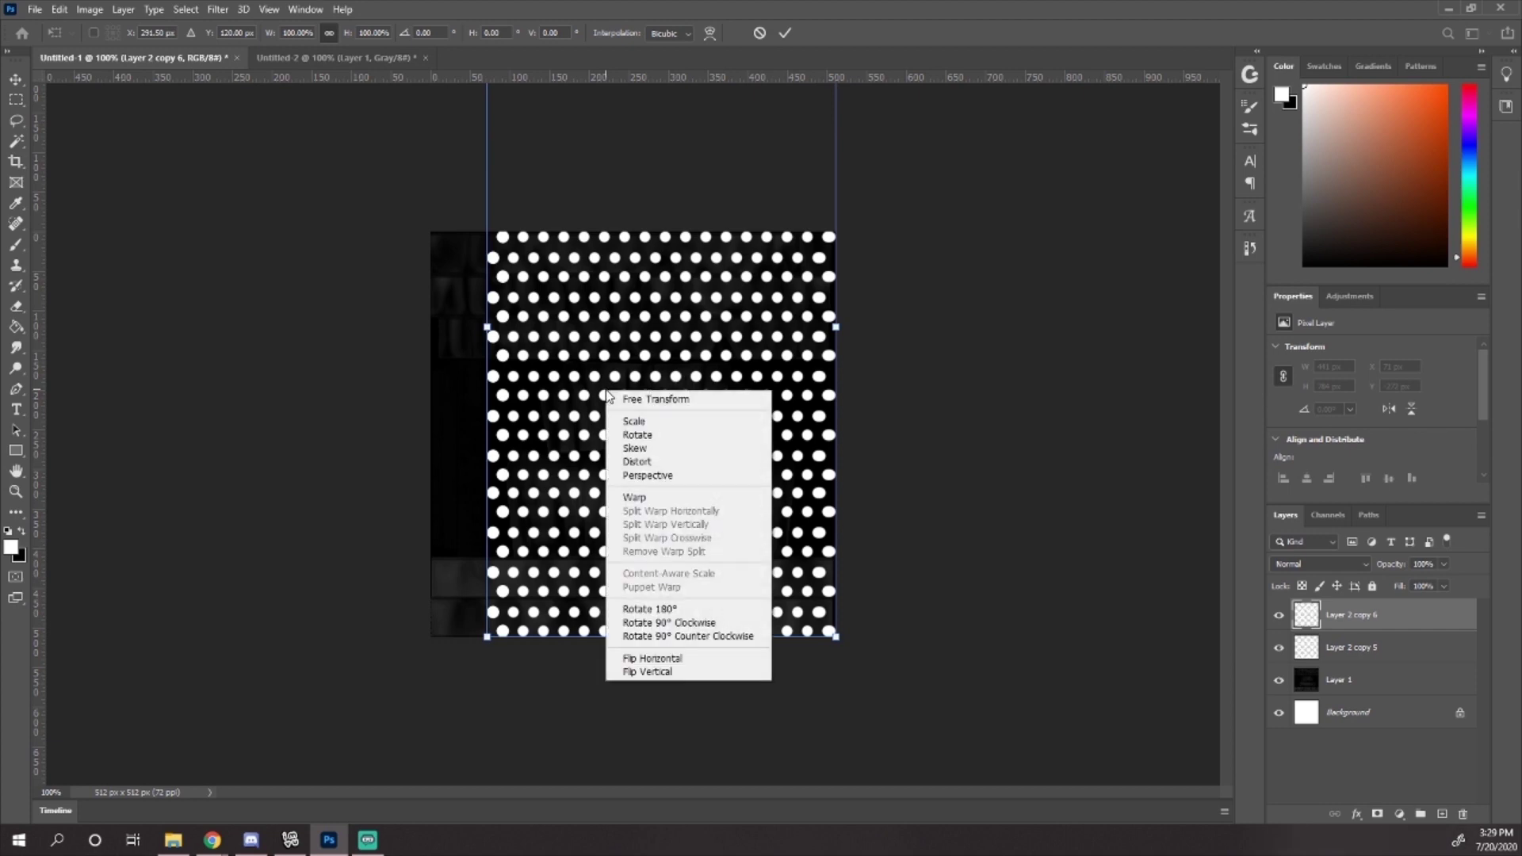
left_click(682, 664)
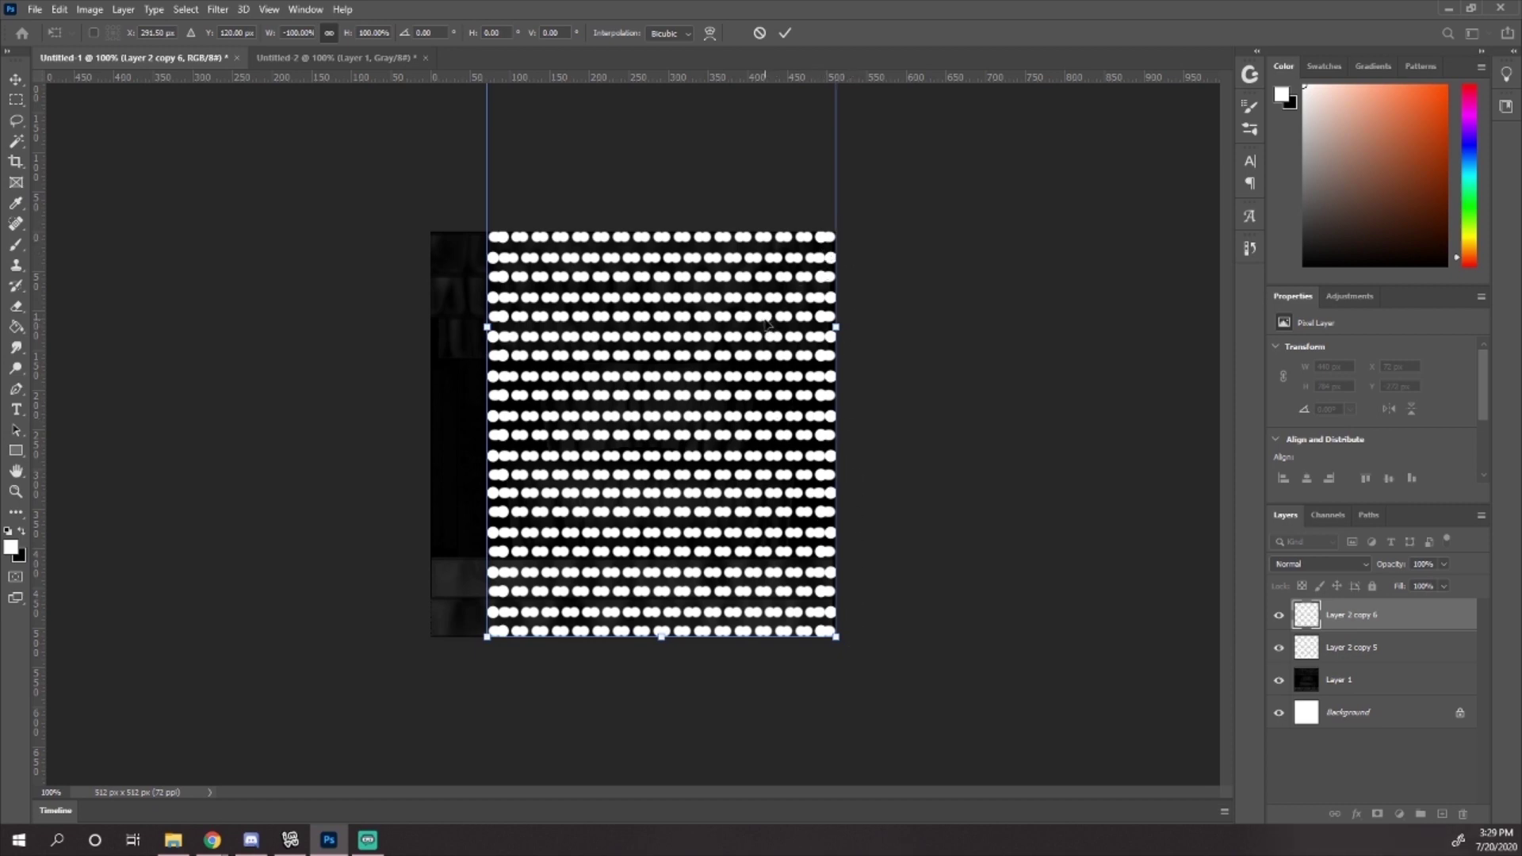
Step: Move the flipped copy left to X about -354 px, filling the bare strip and lining its edge dots up with the original pattern
key("Left")
key("Left")
key("Left")
key("Left")
key("Left")
key("Left")
key("Left")
key("Left")
key("Left")
key("Left")
key("Left")
key("Left")
key("Left")
key("Left")
key("Left")
key("Left")
key("Left")
key("Left")
key("Left")
key("Left")
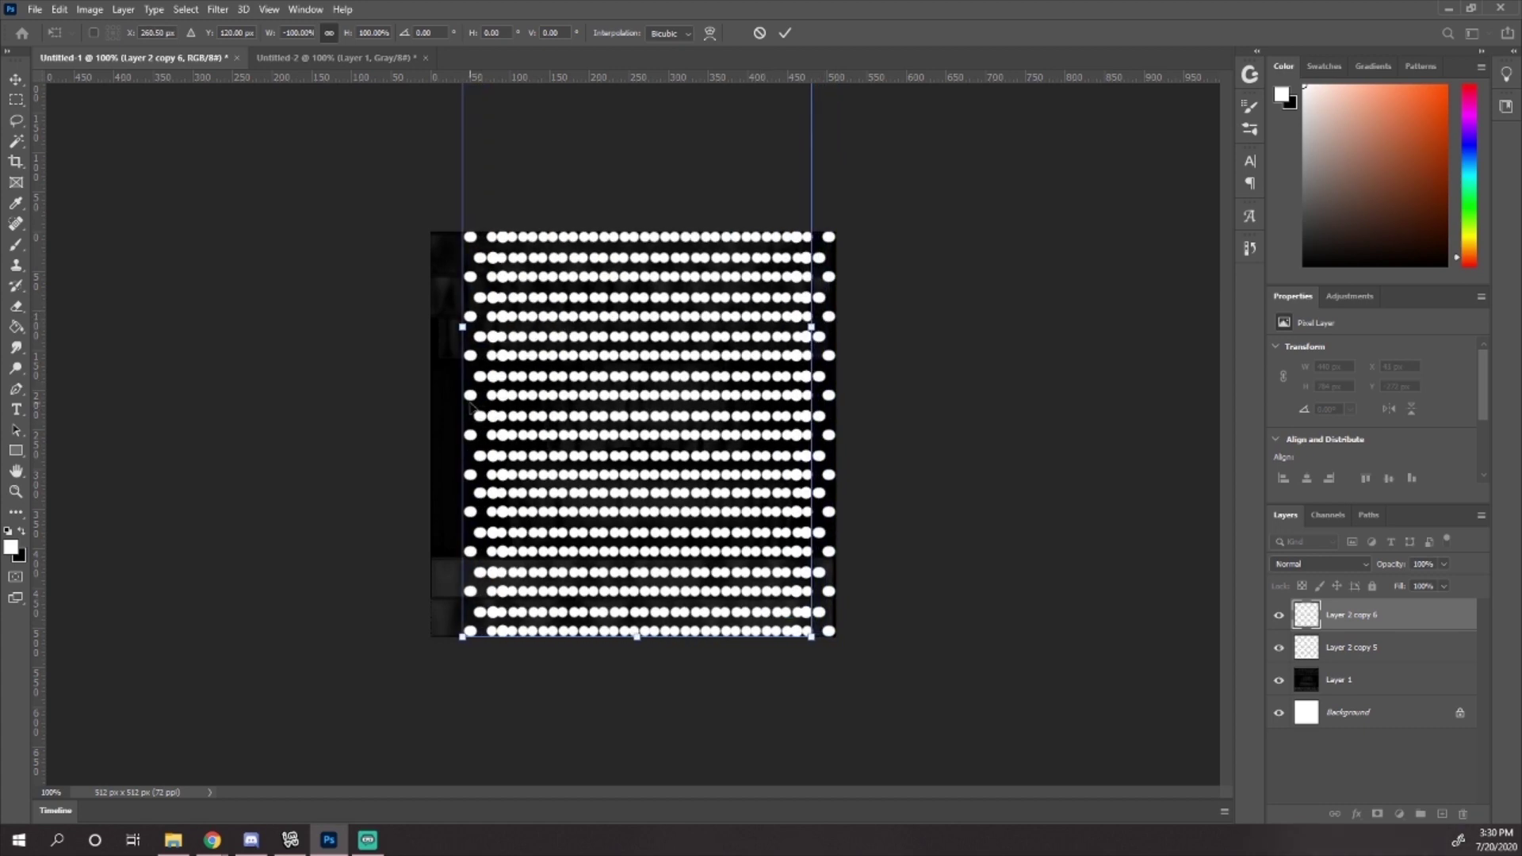
left_click_drag(473, 398, 159, 345)
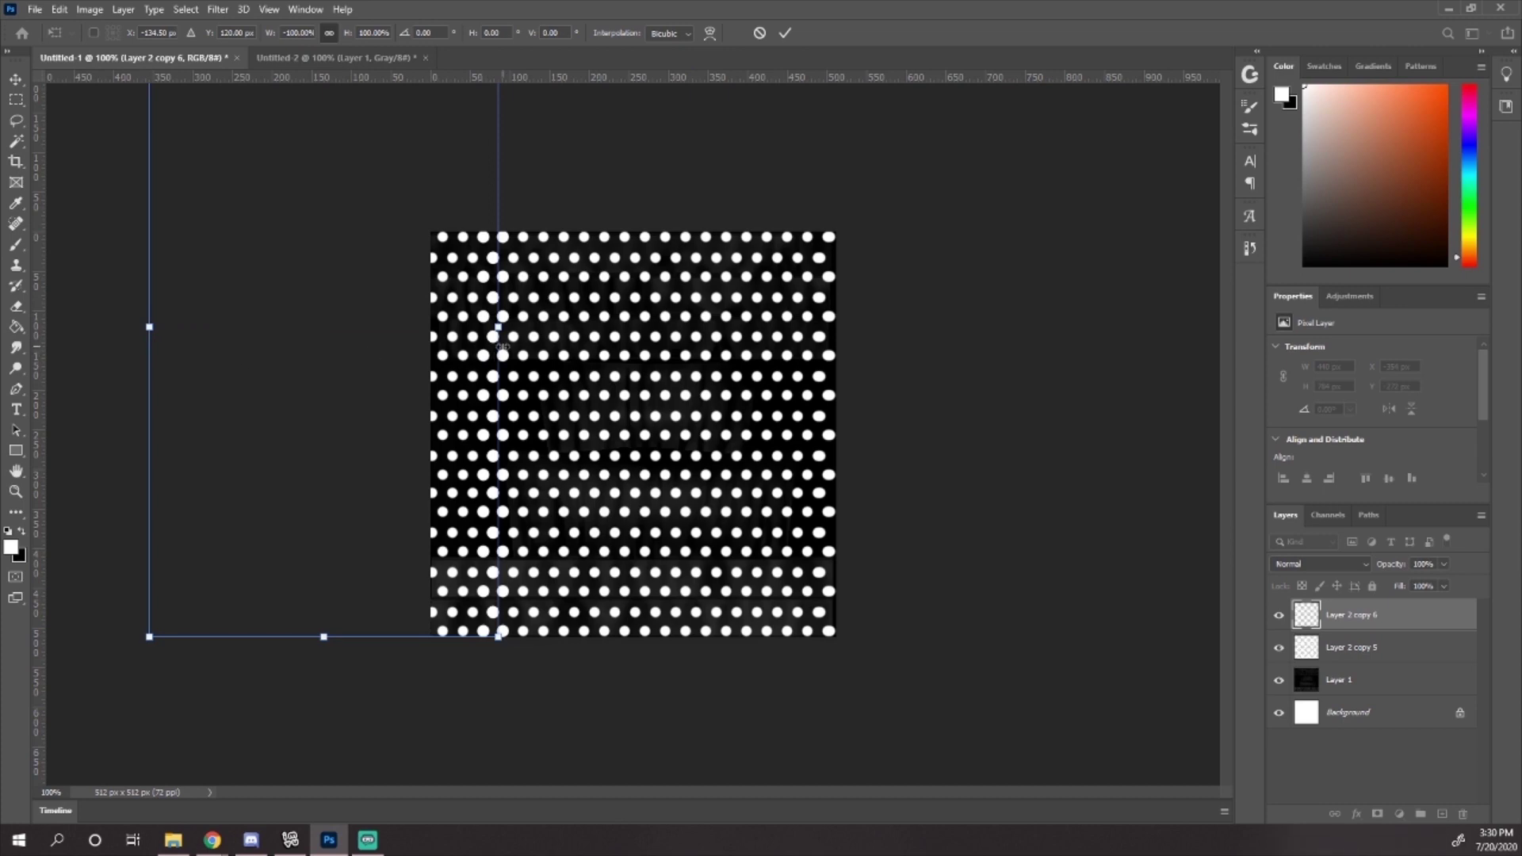
key("Return")
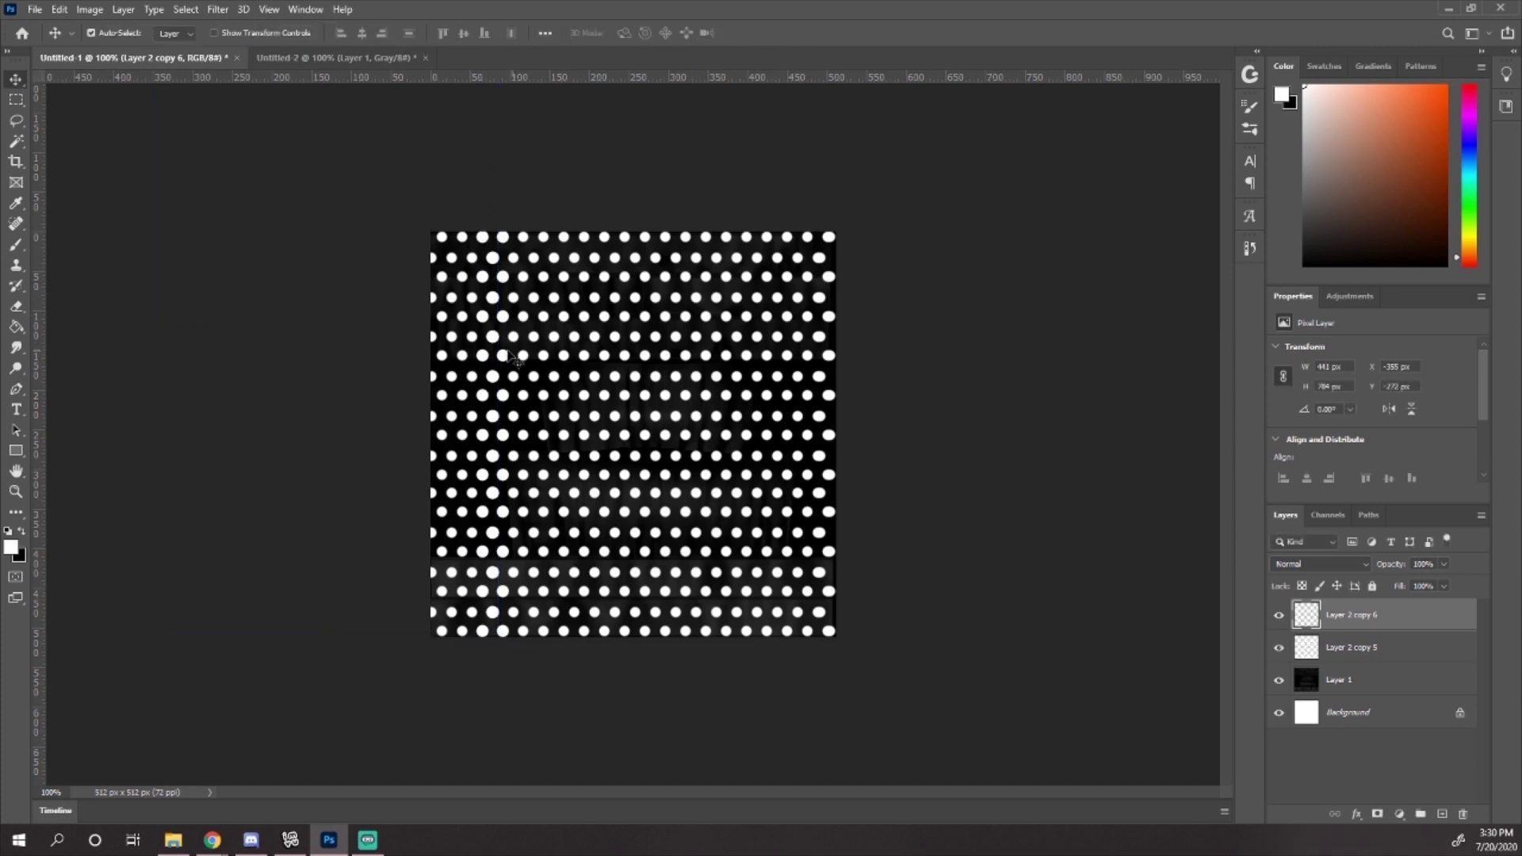
mouse_move(472, 343)
left_mouse_down()
mouse_move(450, 337)
mouse_move(470, 337)
left_mouse_up()
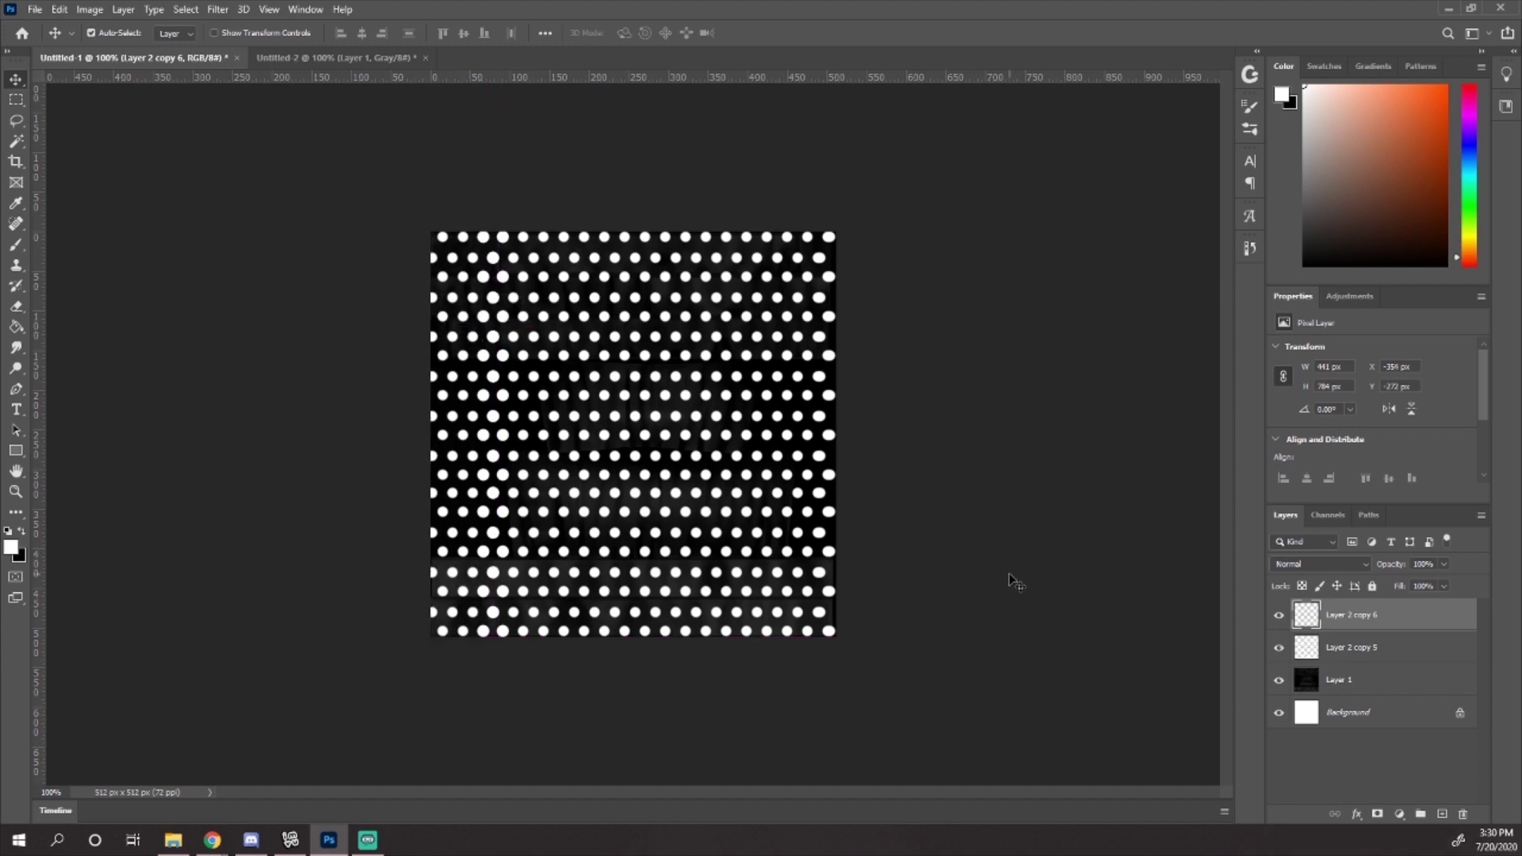
Step: Save a JPEG copy over the existing polkadottop file in the Pictures folder at quality 12
key("ctrl+shift+s")
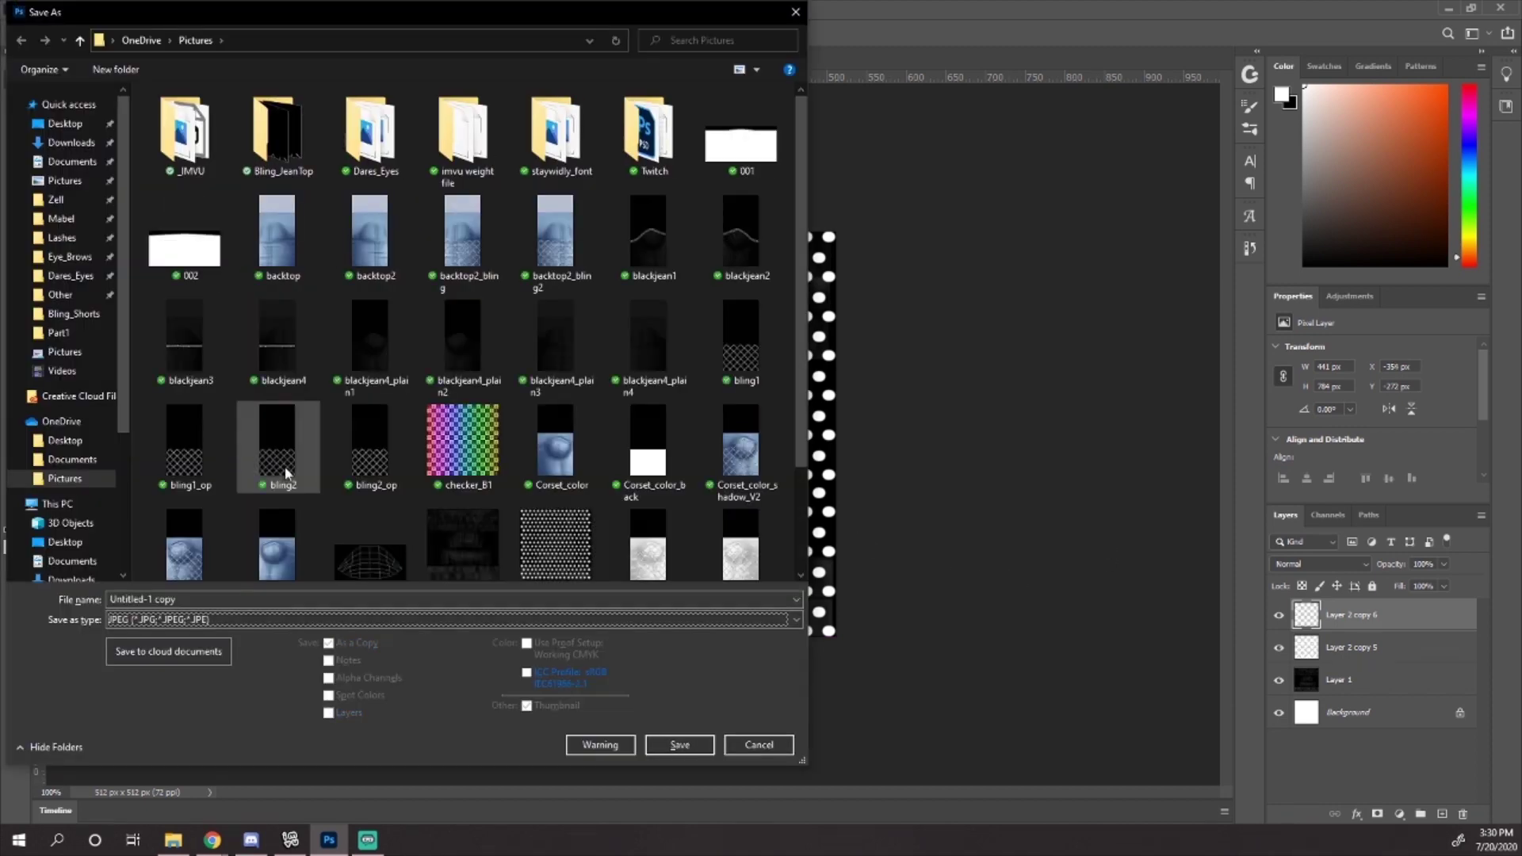
scroll(285, 468, "down", 2)
left_click(559, 452)
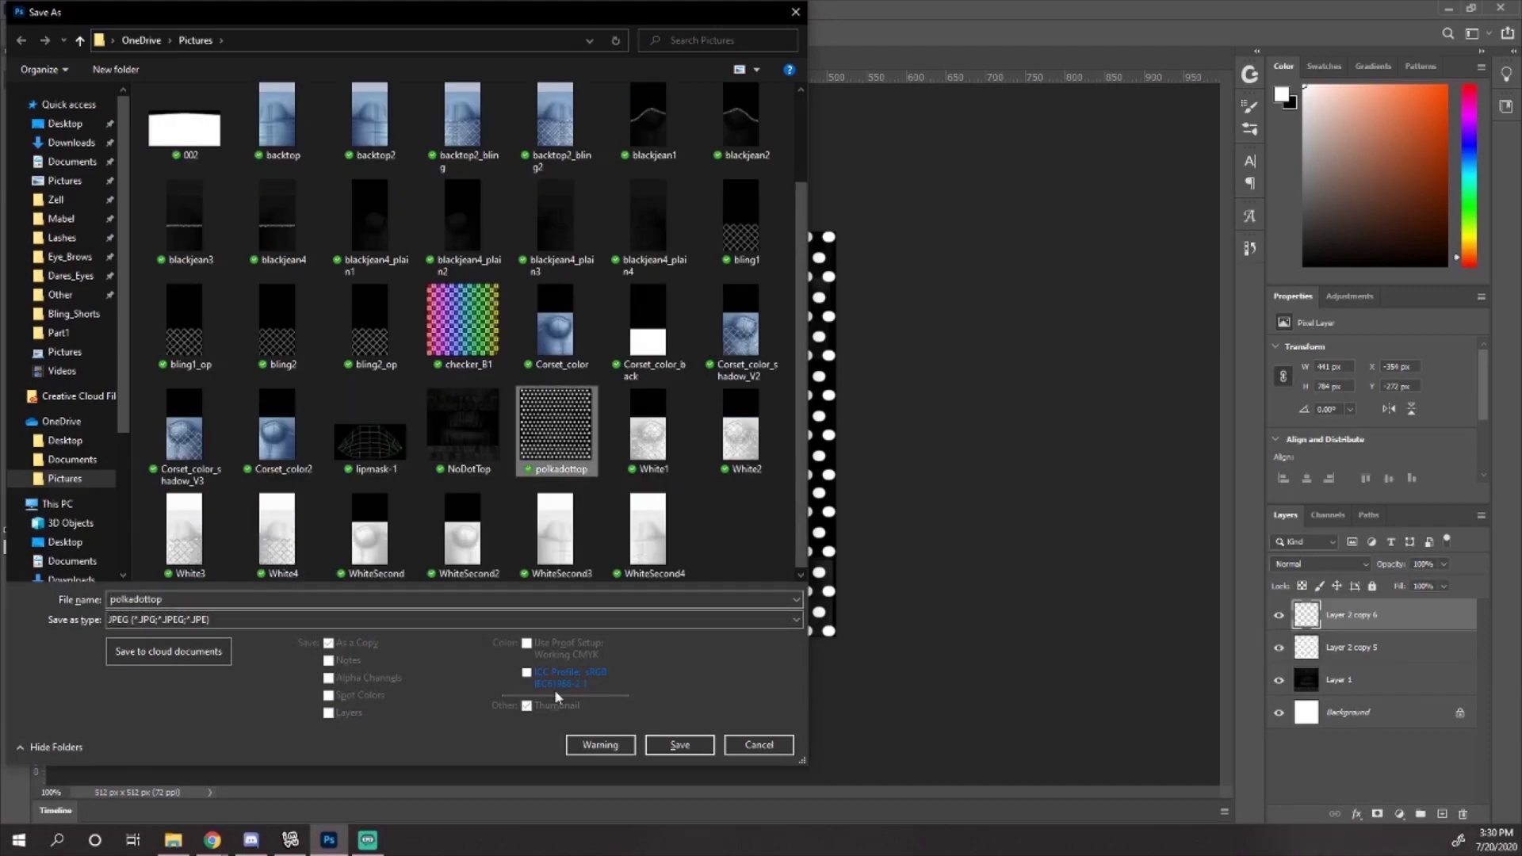
key("Return")
left_click(798, 420)
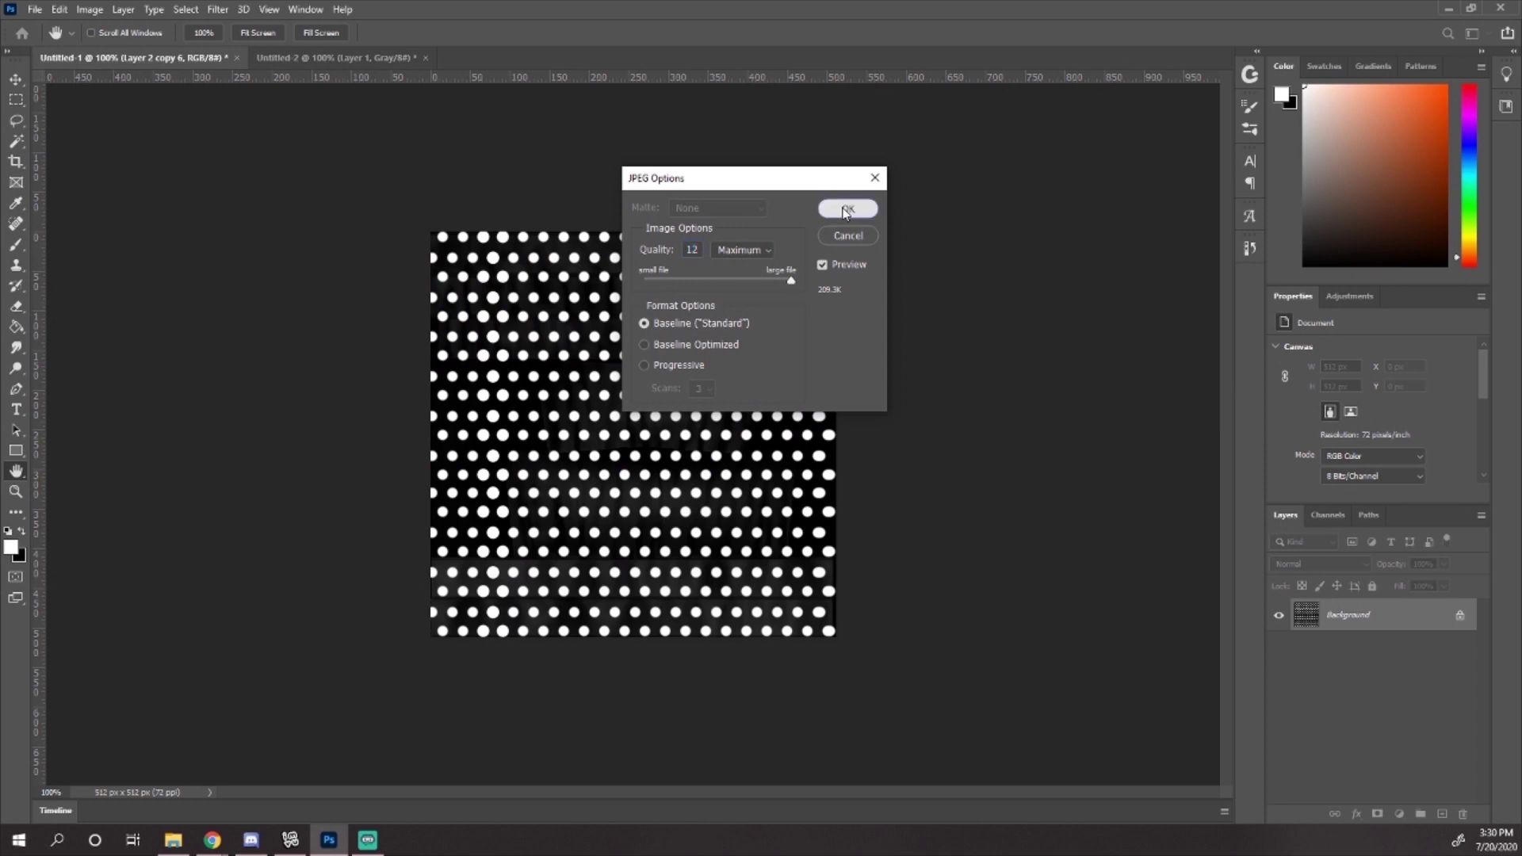
left_click(846, 210)
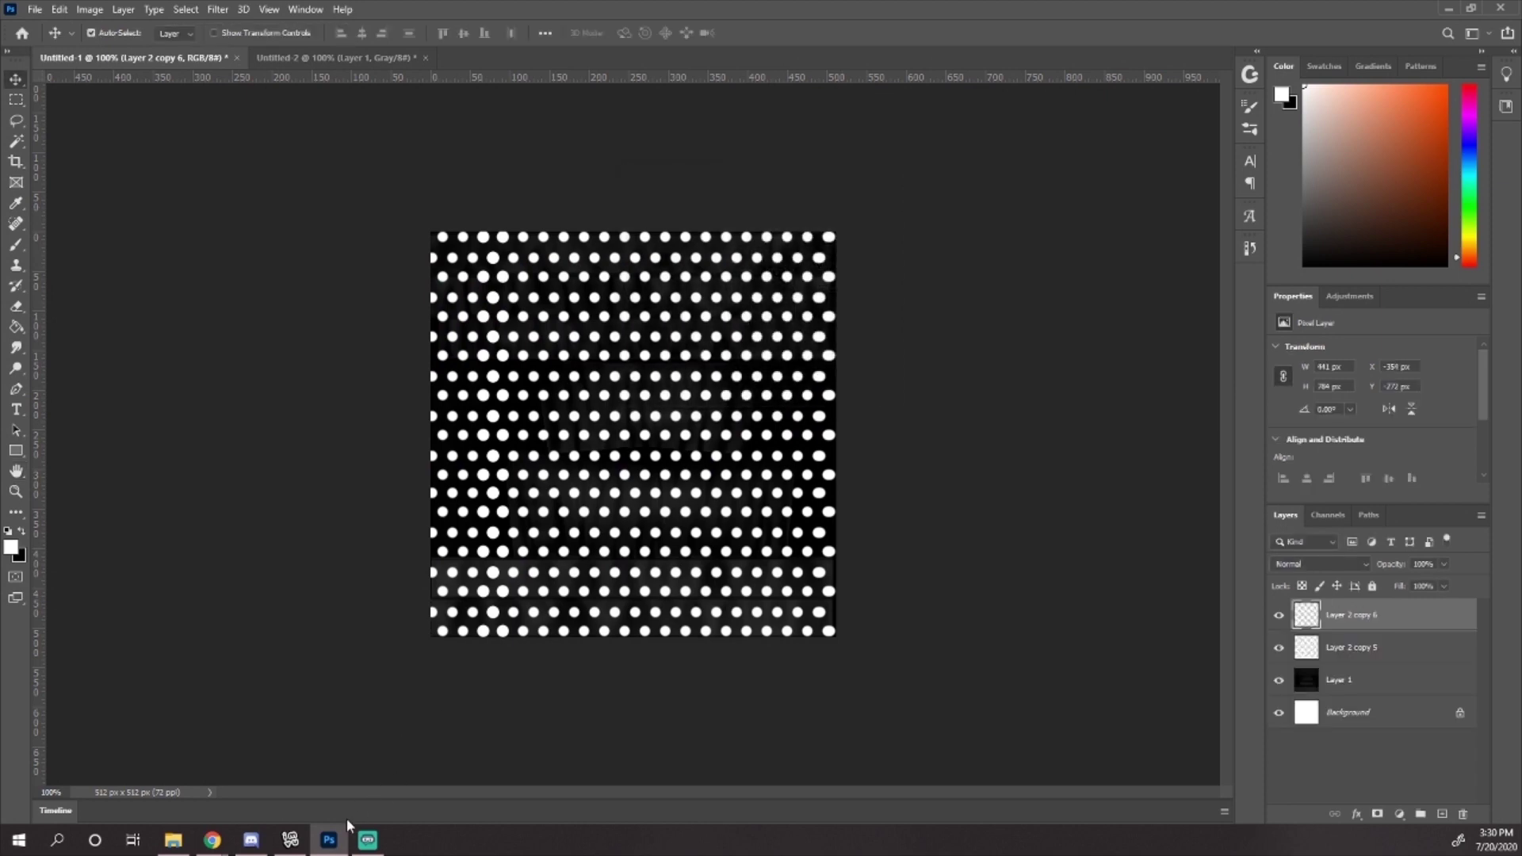
Step: Merge the two polka-dot layers into one
left_click(1406, 653, "shift")
right_click(1407, 650)
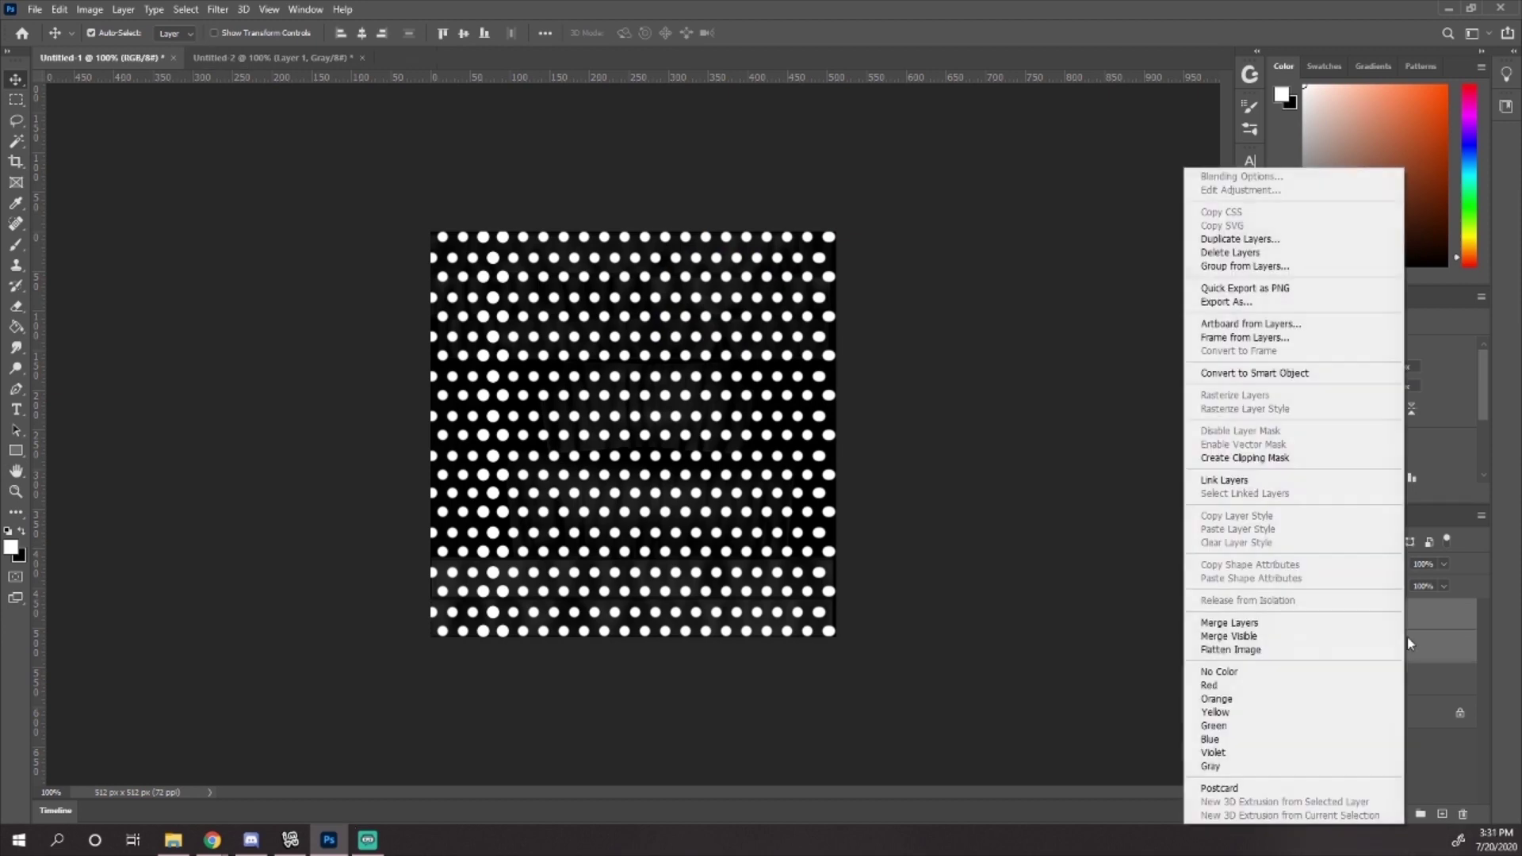
left_click(1293, 625)
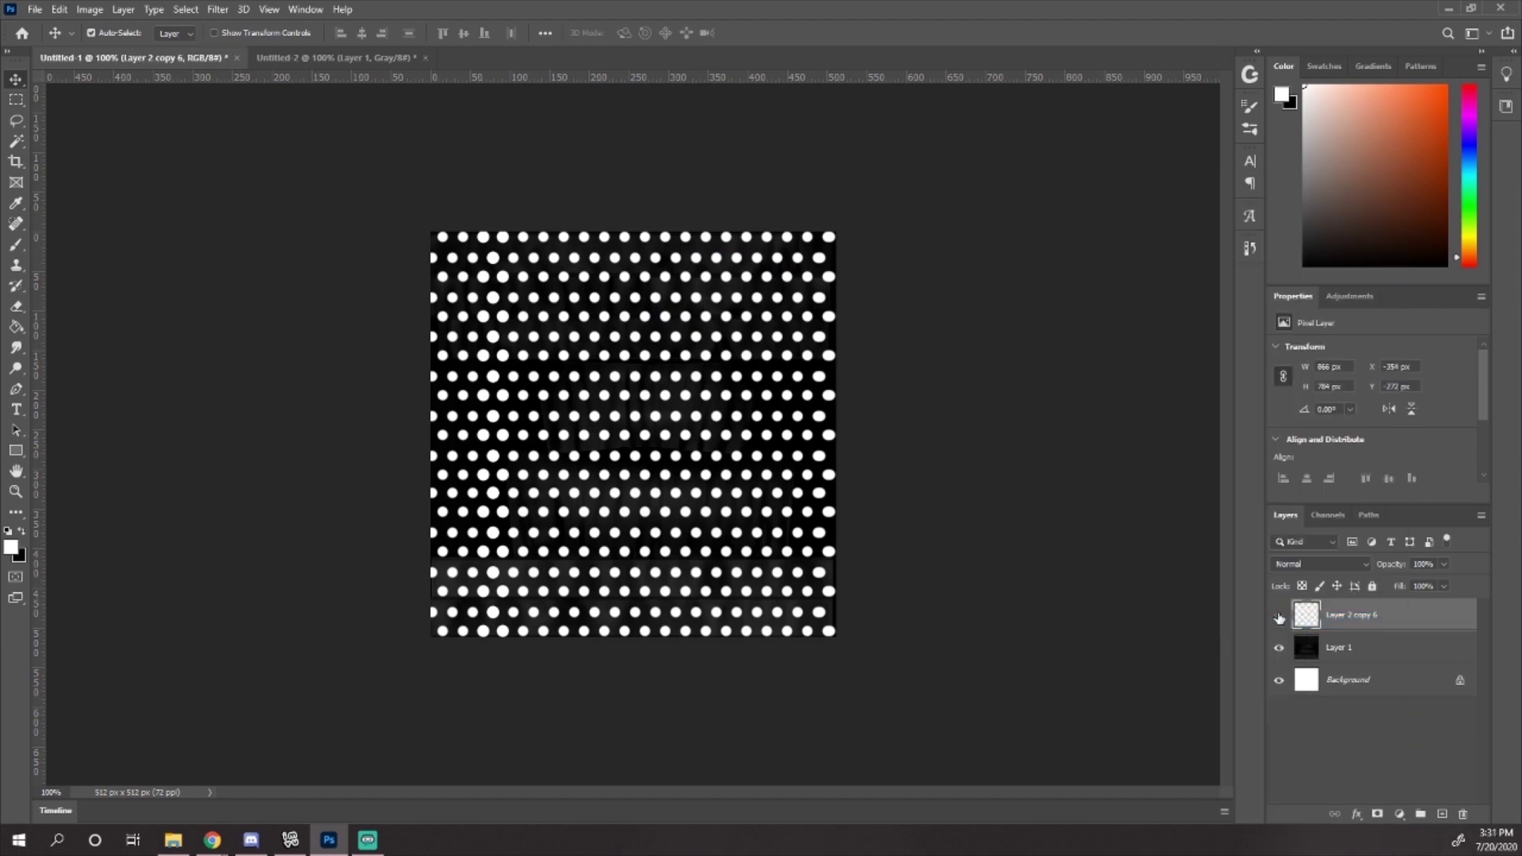
Step: Select the merged dot pattern across the whole canvas and copy it into the Untitled-2 document over the sleeve texture
left_click(15, 100)
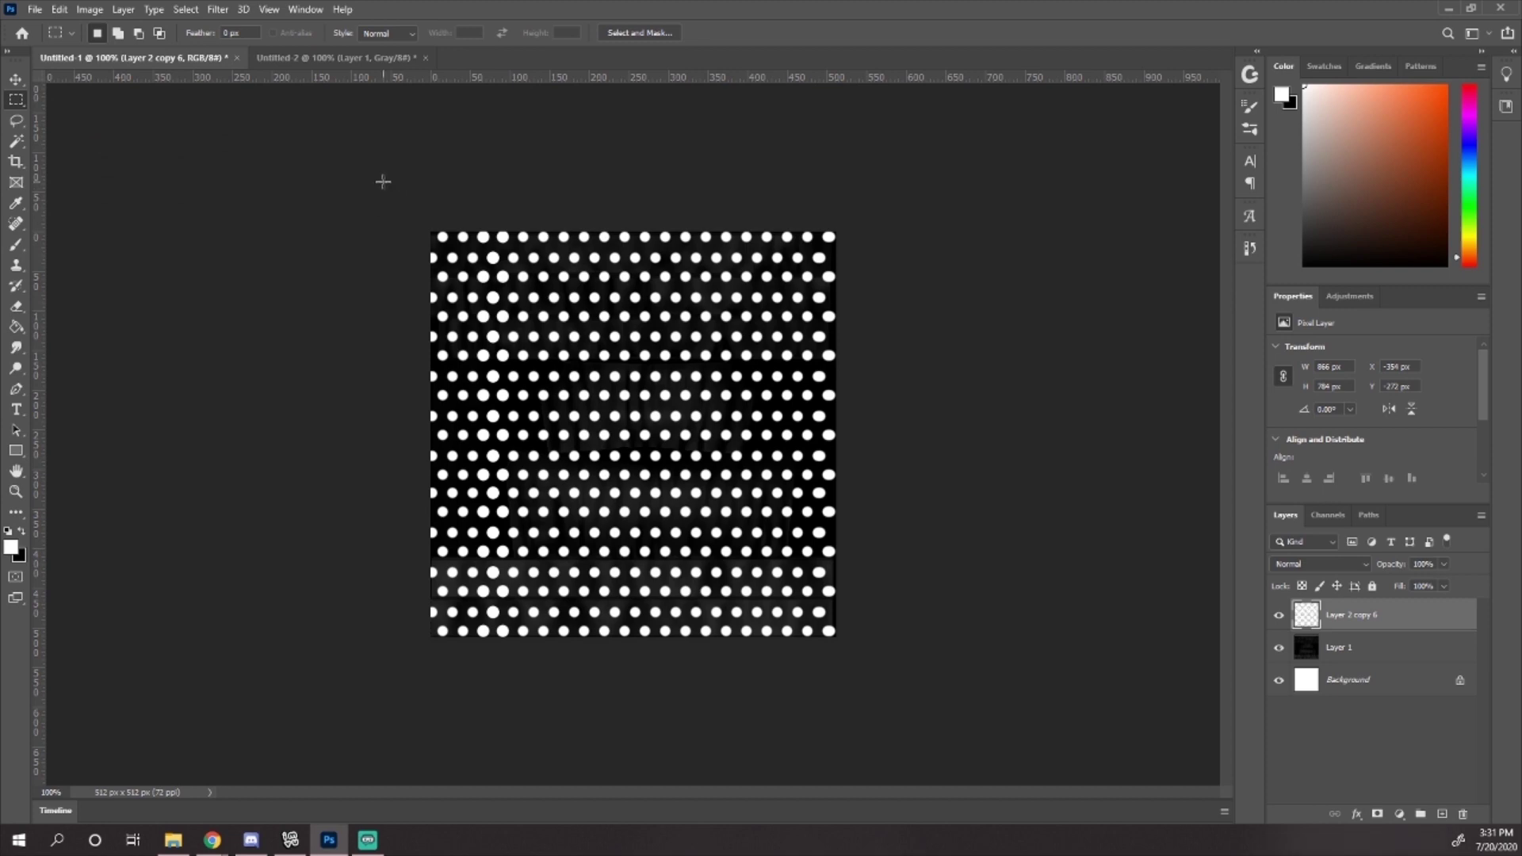
left_click_drag(383, 181, 992, 699)
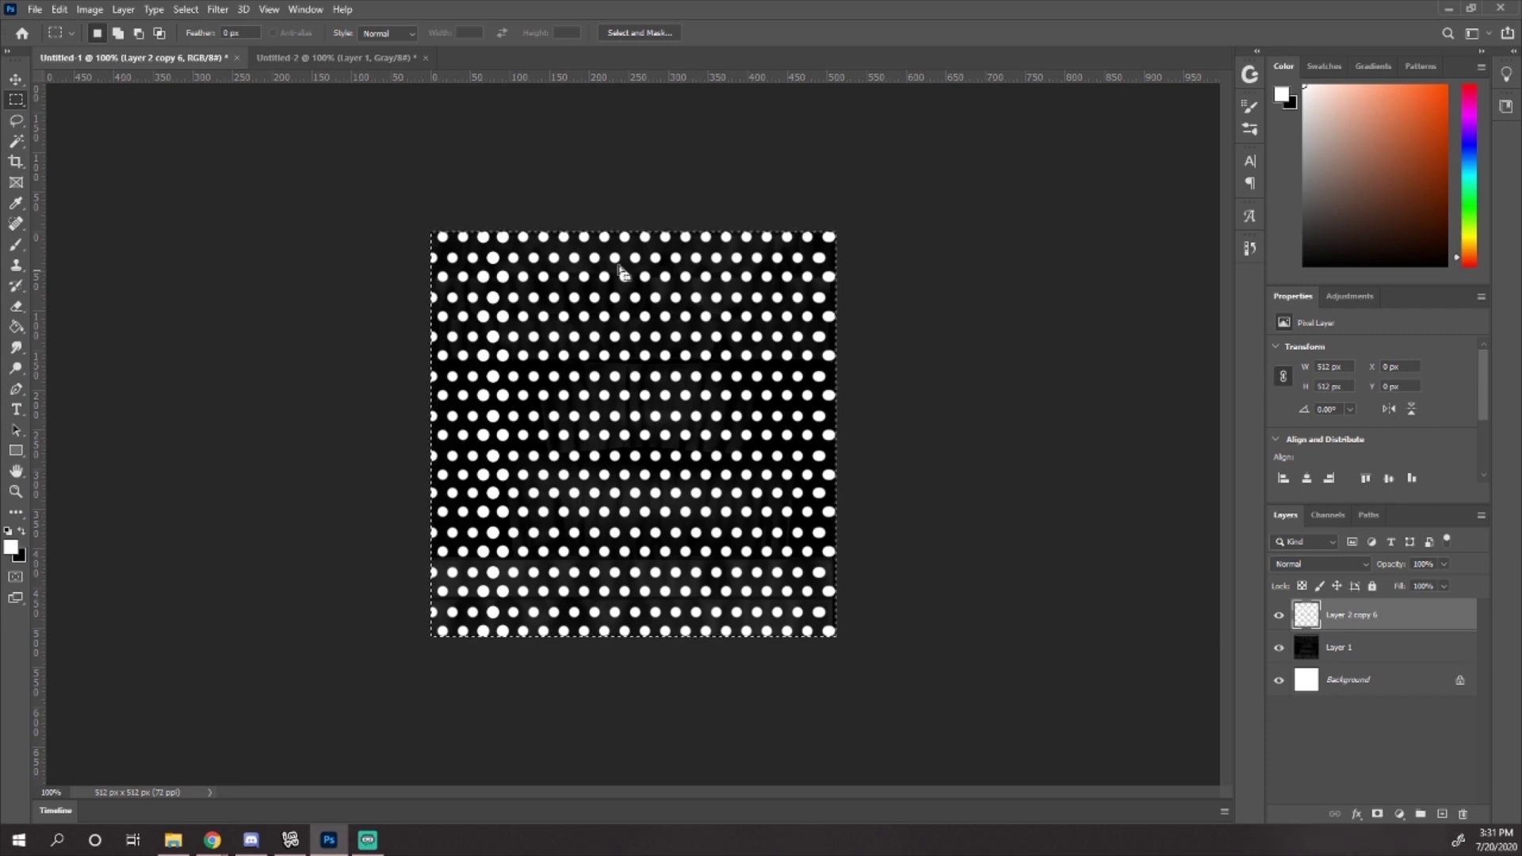
left_click(310, 57)
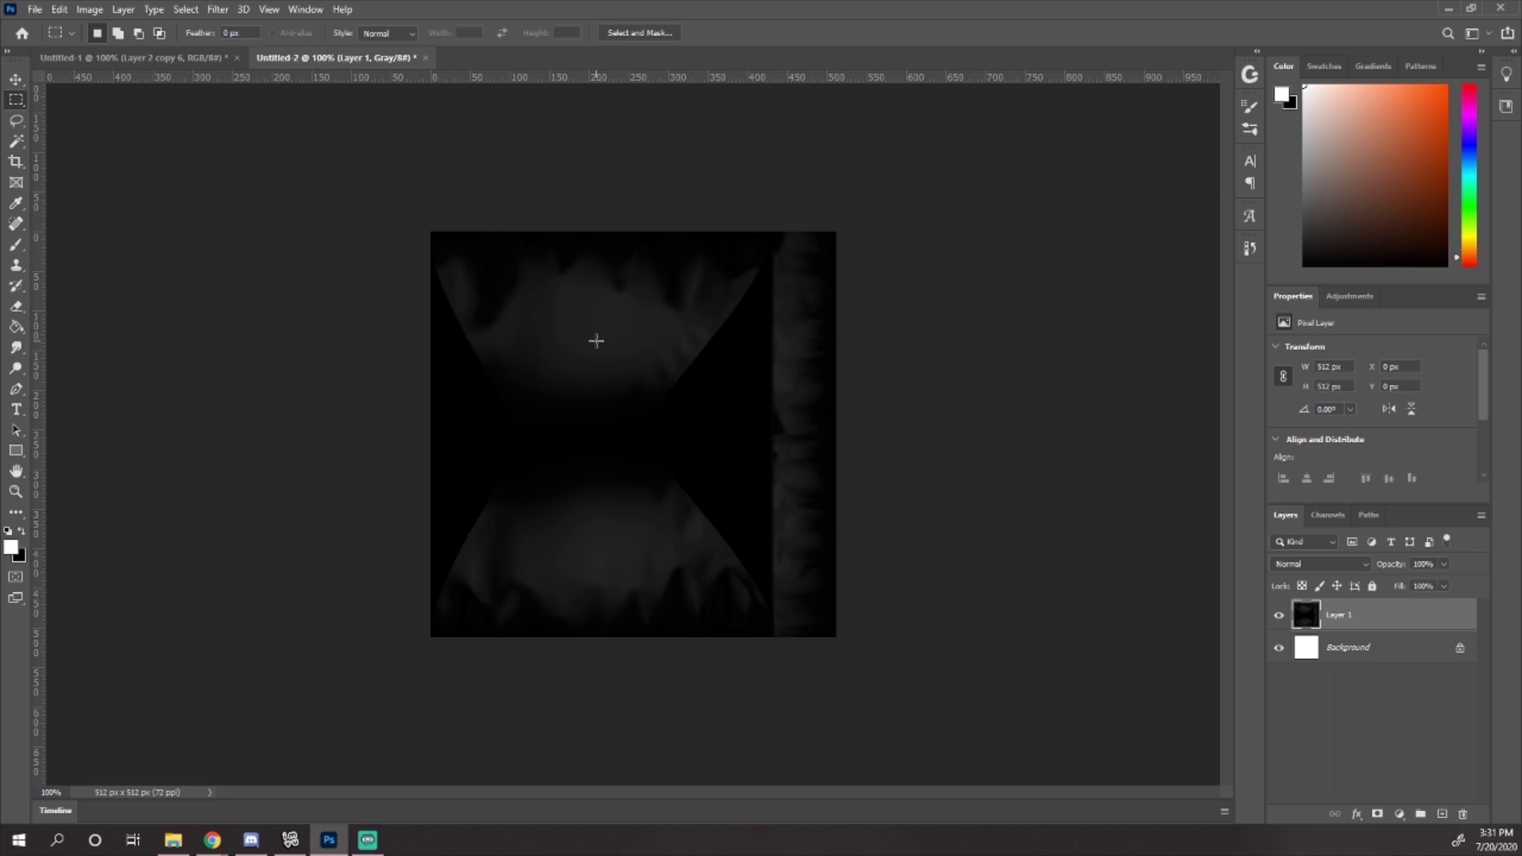
left_click_drag(595, 341, 597, 343)
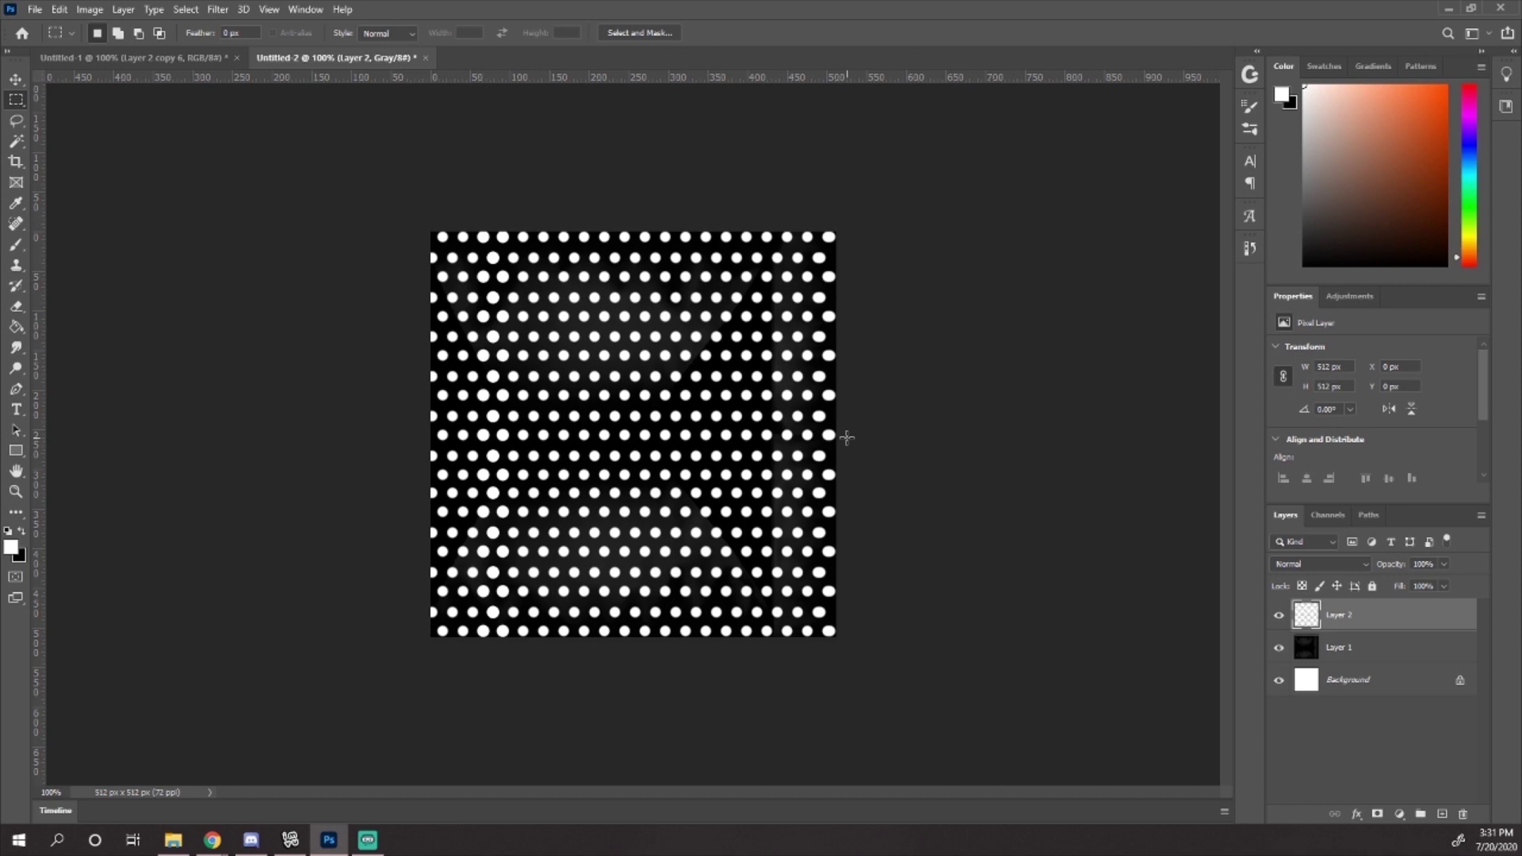
Step: Save a JPEG copy of the dotted sleeve texture as polkadottop_Sleeves in the Pictures folder
key("ctrl+alt+s")
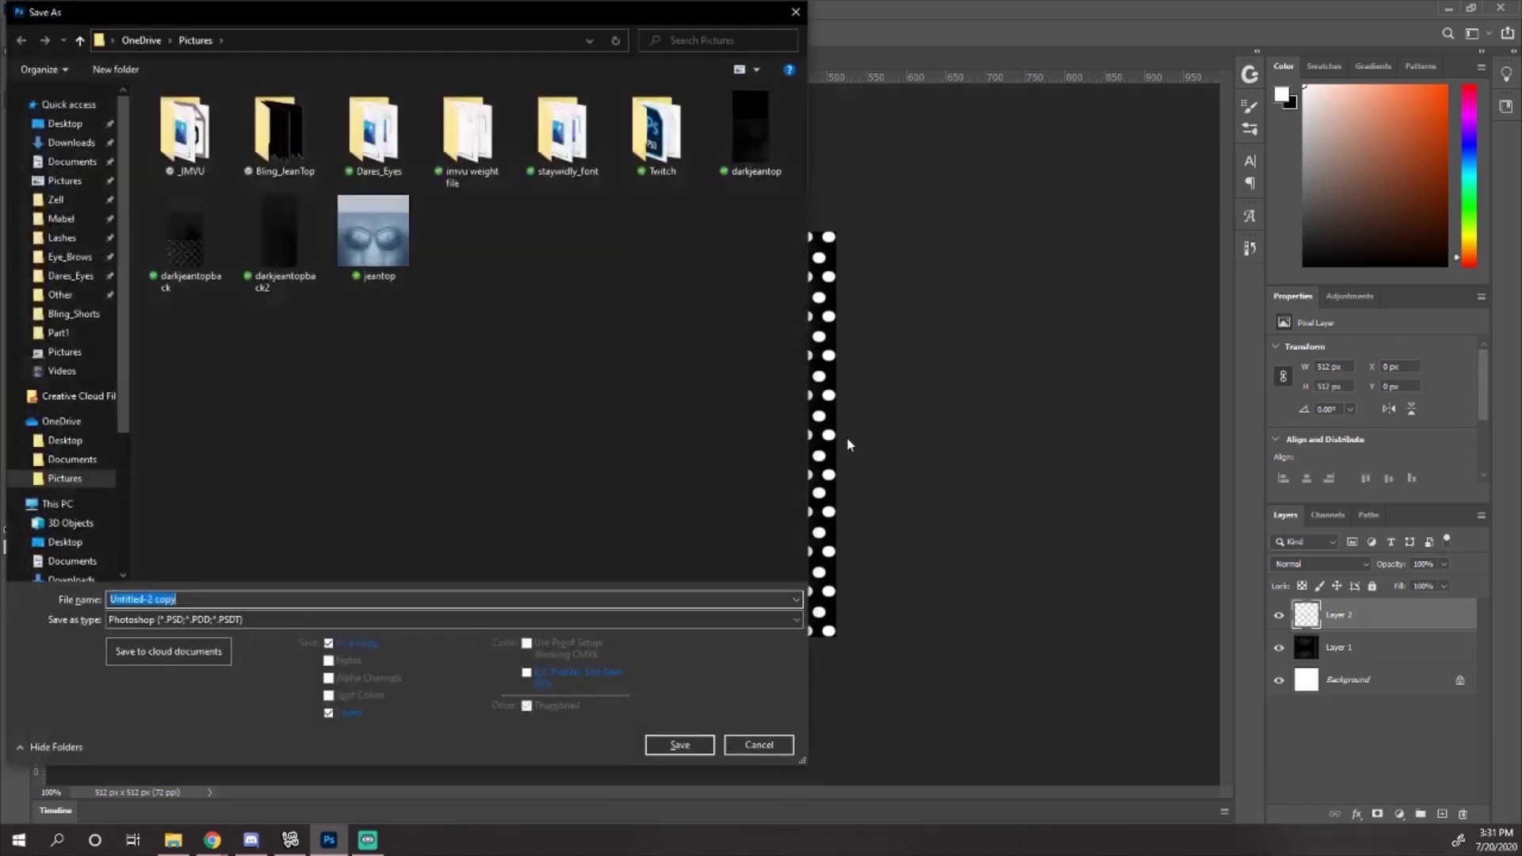
left_click(277, 619)
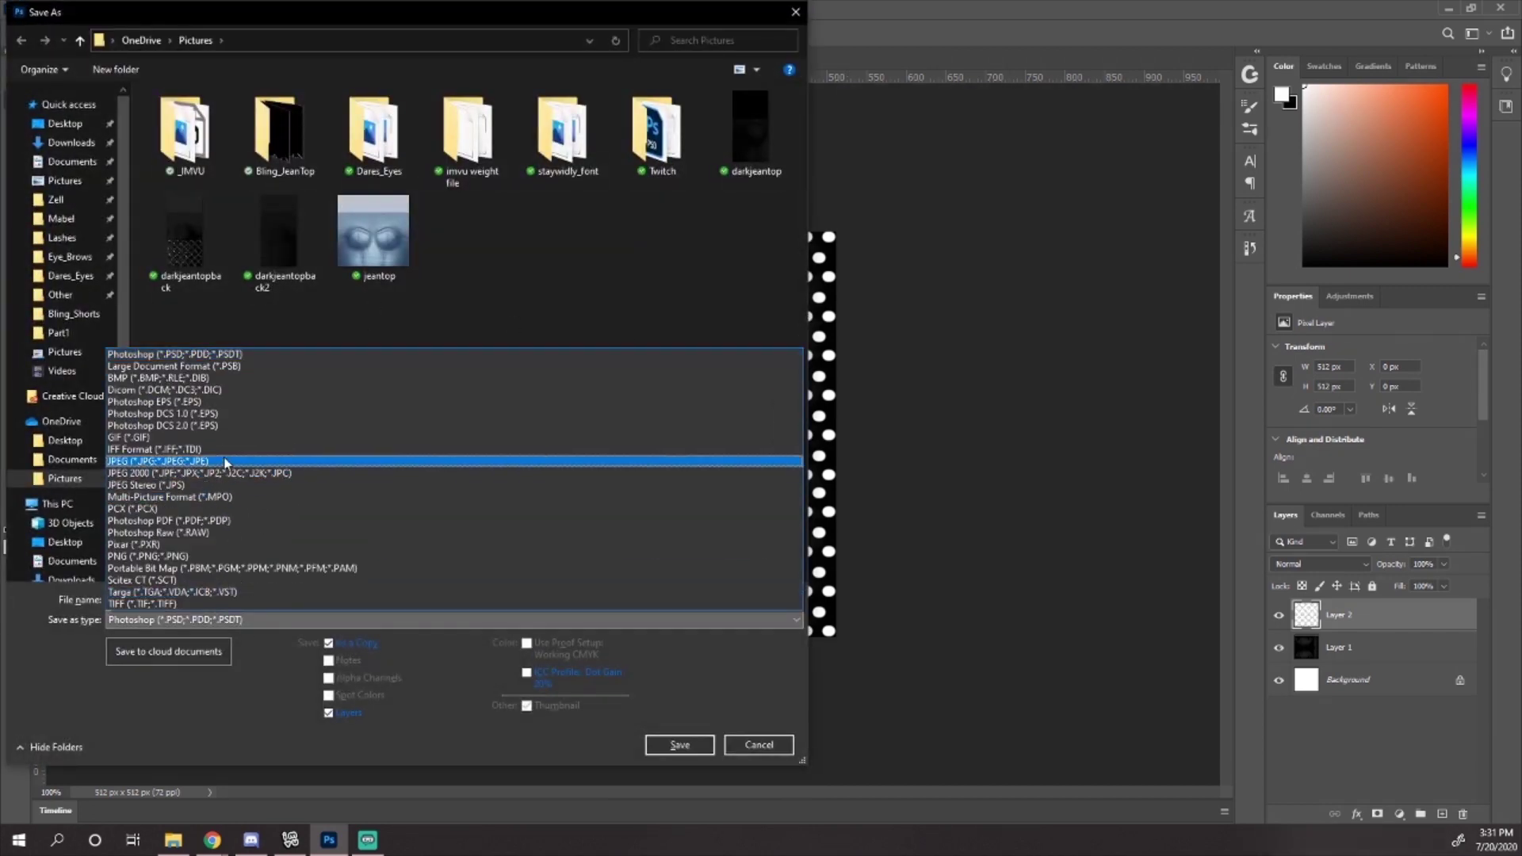
left_click(226, 462)
scroll(554, 432, "down", 3)
left_click(554, 432)
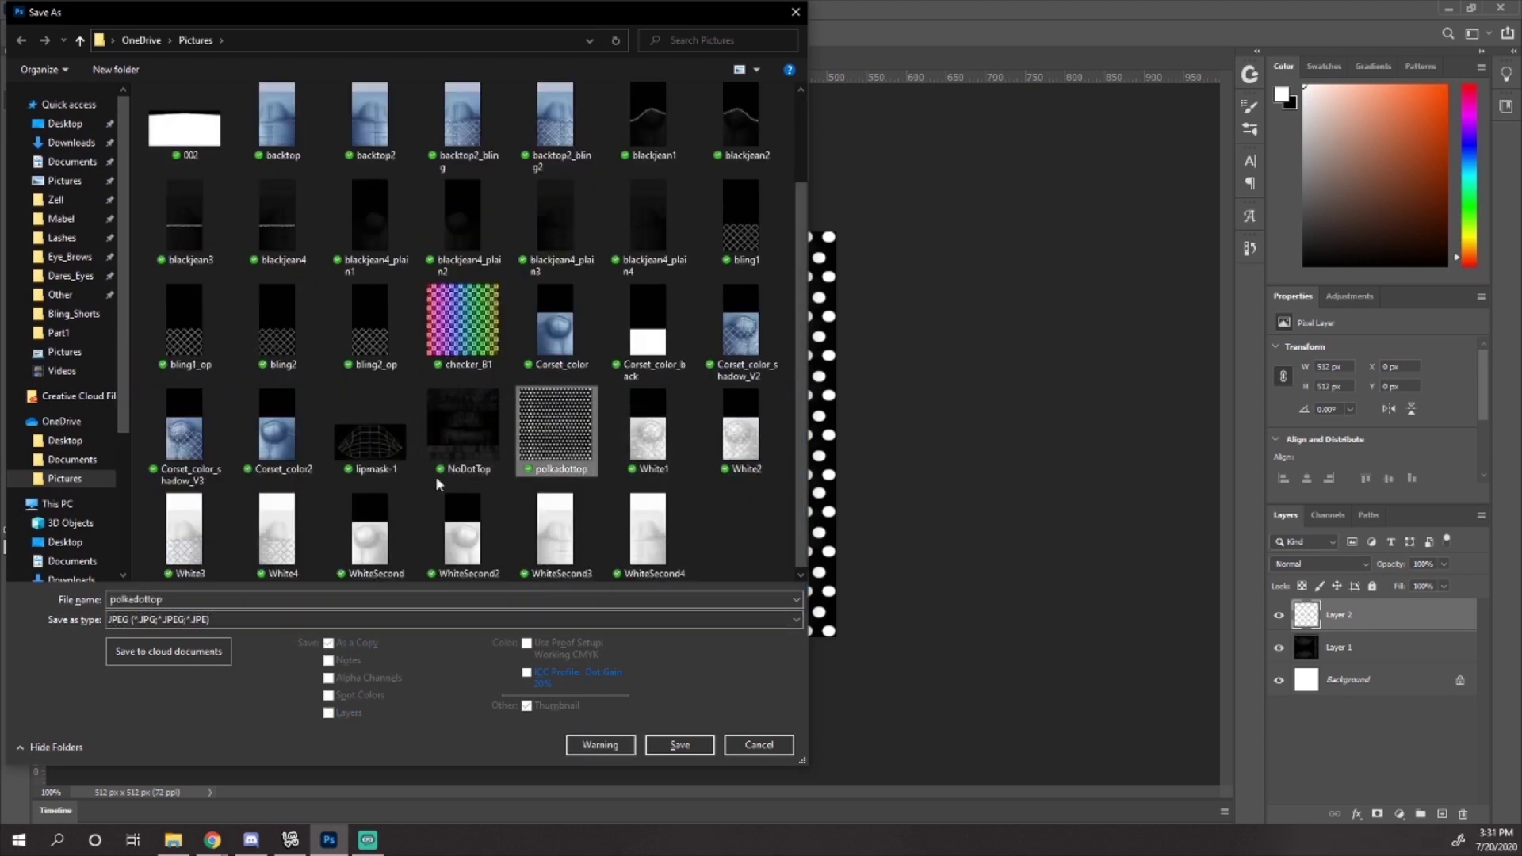
left_click(252, 600)
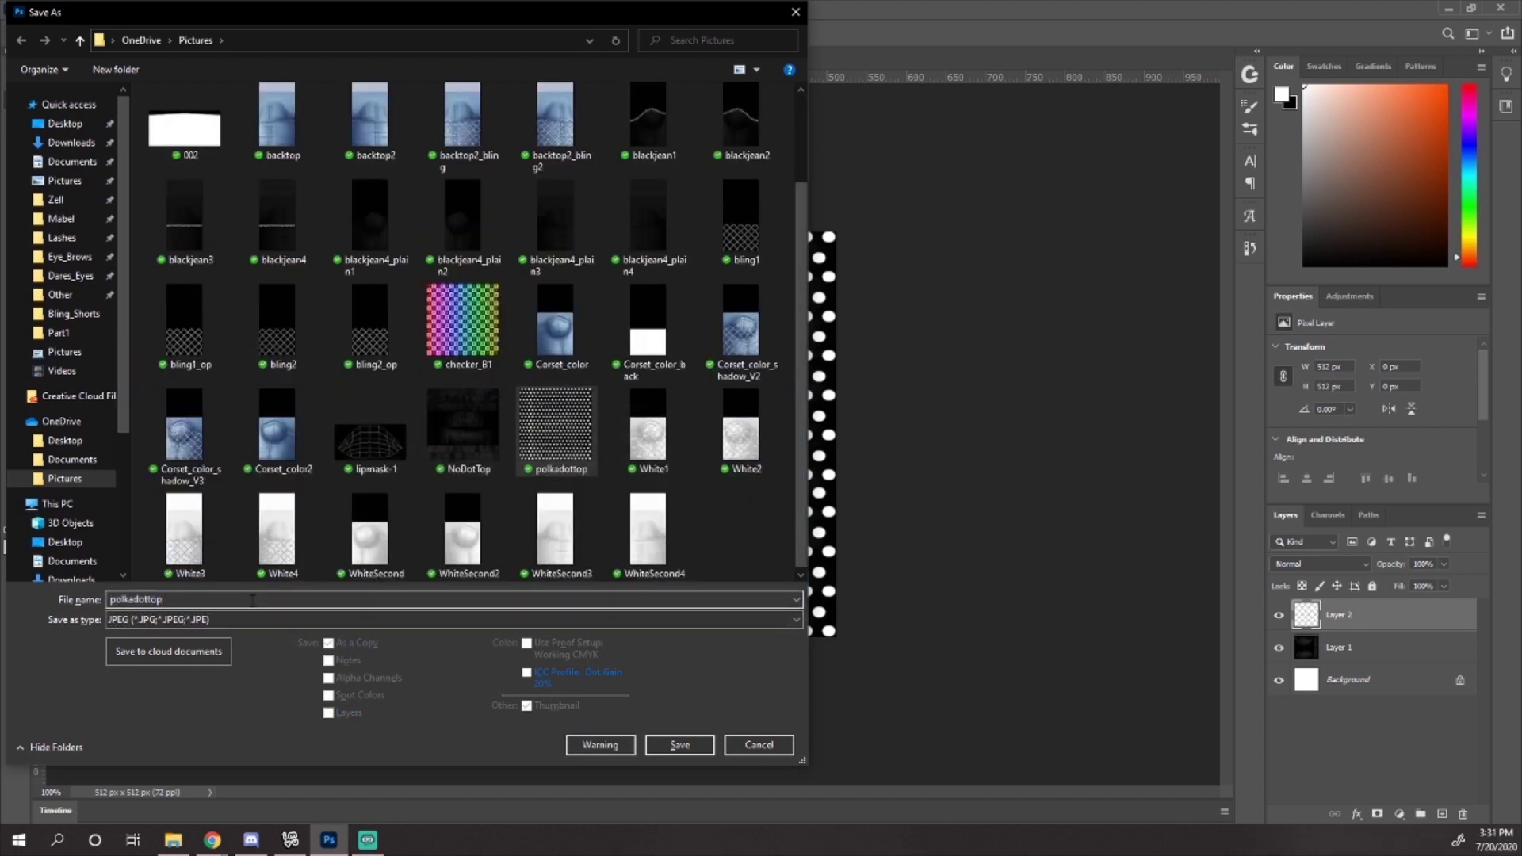
type("_Sleeves")
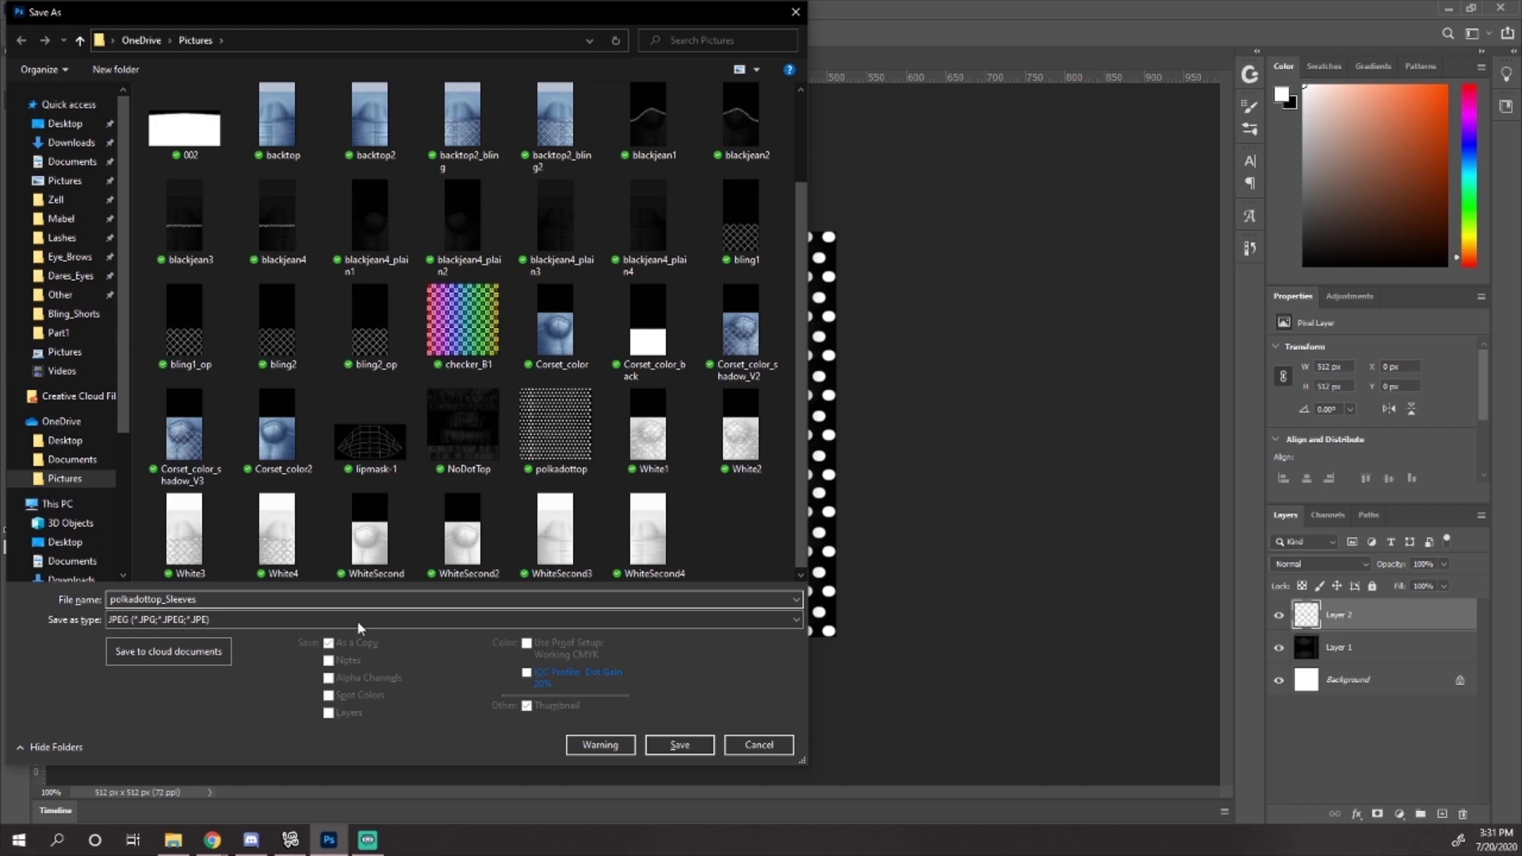
left_click(680, 745)
left_click(846, 211)
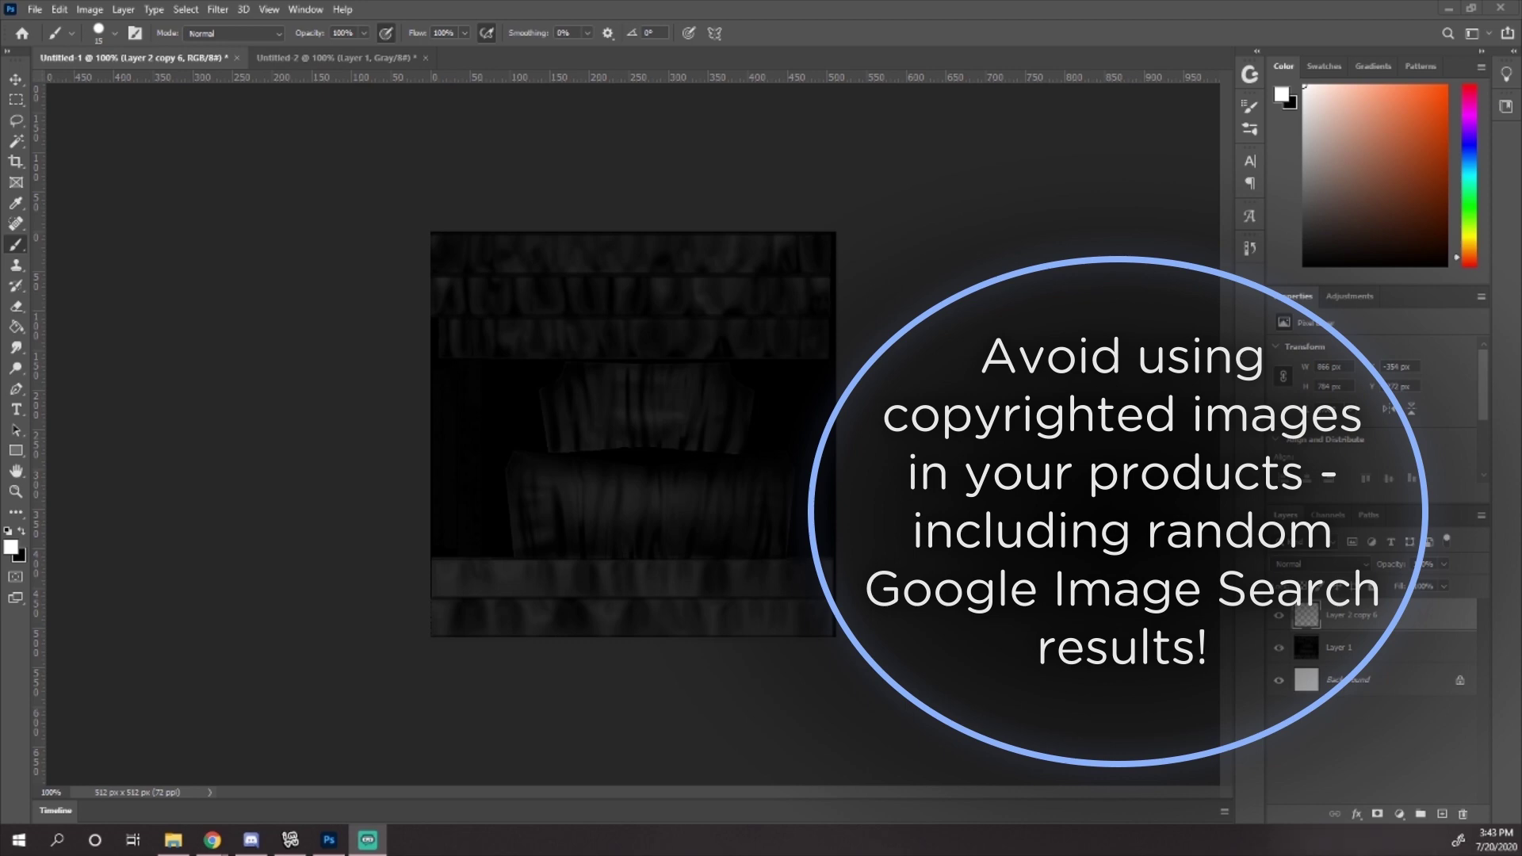
Step: Place image 1 from the Confetti Renders folder into Untitled-1, enlarged to about 1472 px square so its stars cover the canvas
left_click(172, 839)
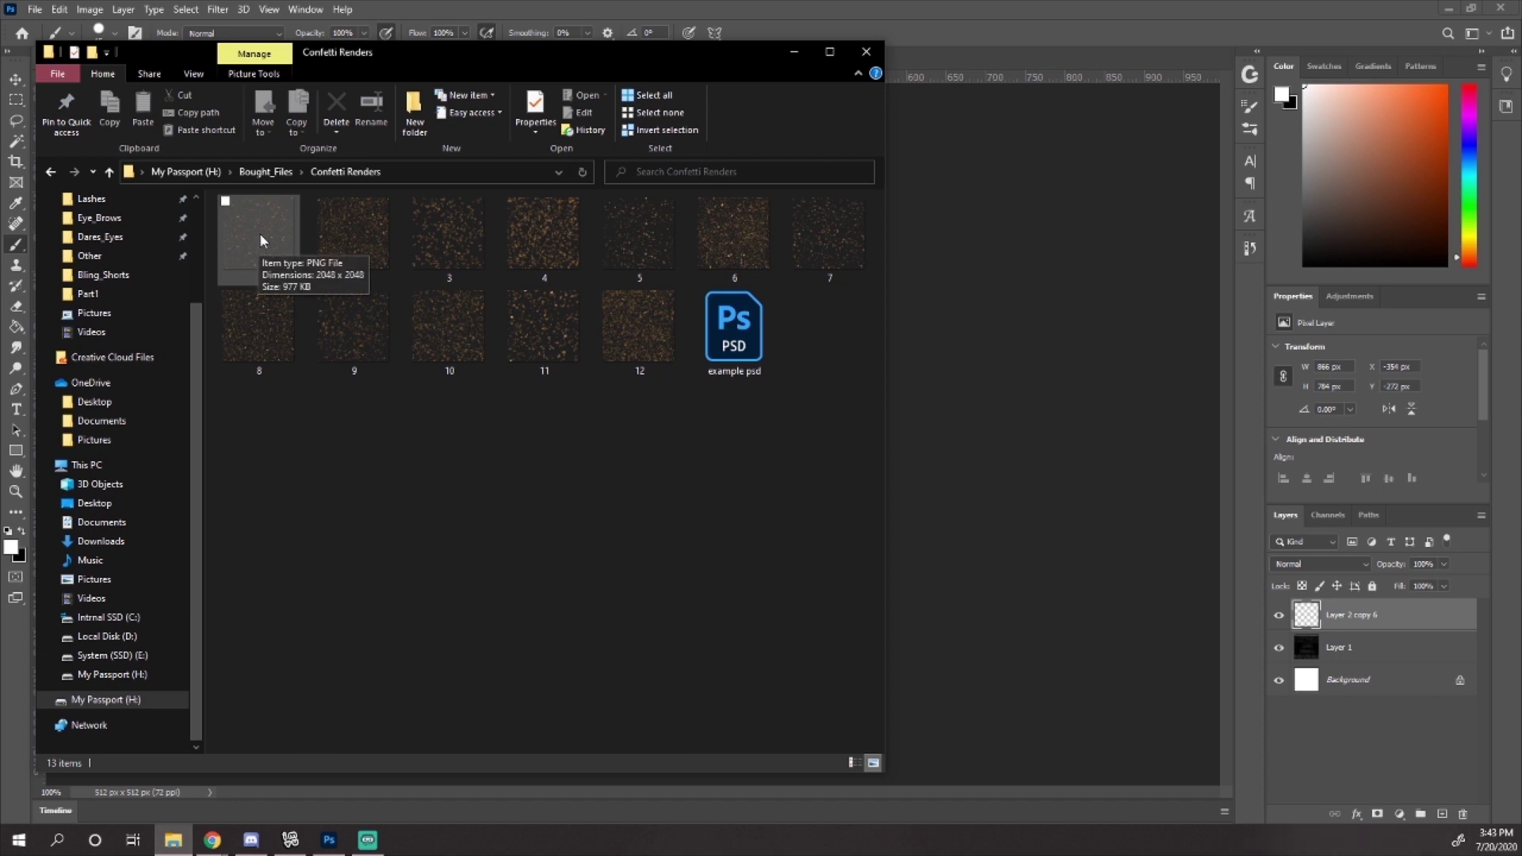
left_click_drag(259, 232, 1021, 284)
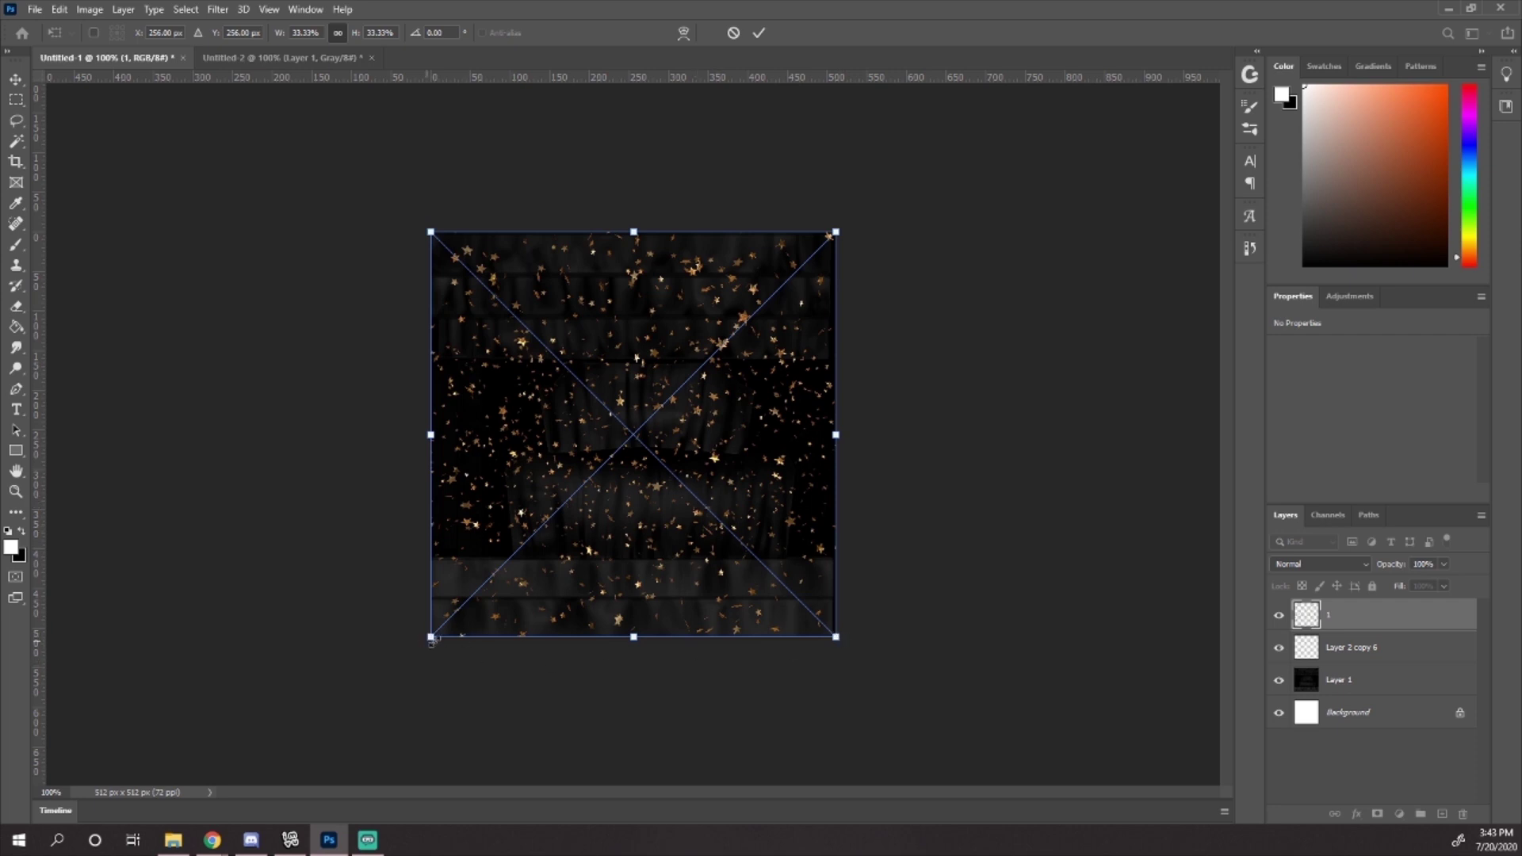
left_click_drag(836, 638, 1459, 842)
left_click_drag(430, 232, 123, 8)
left_click_drag(346, 164, 535, 310)
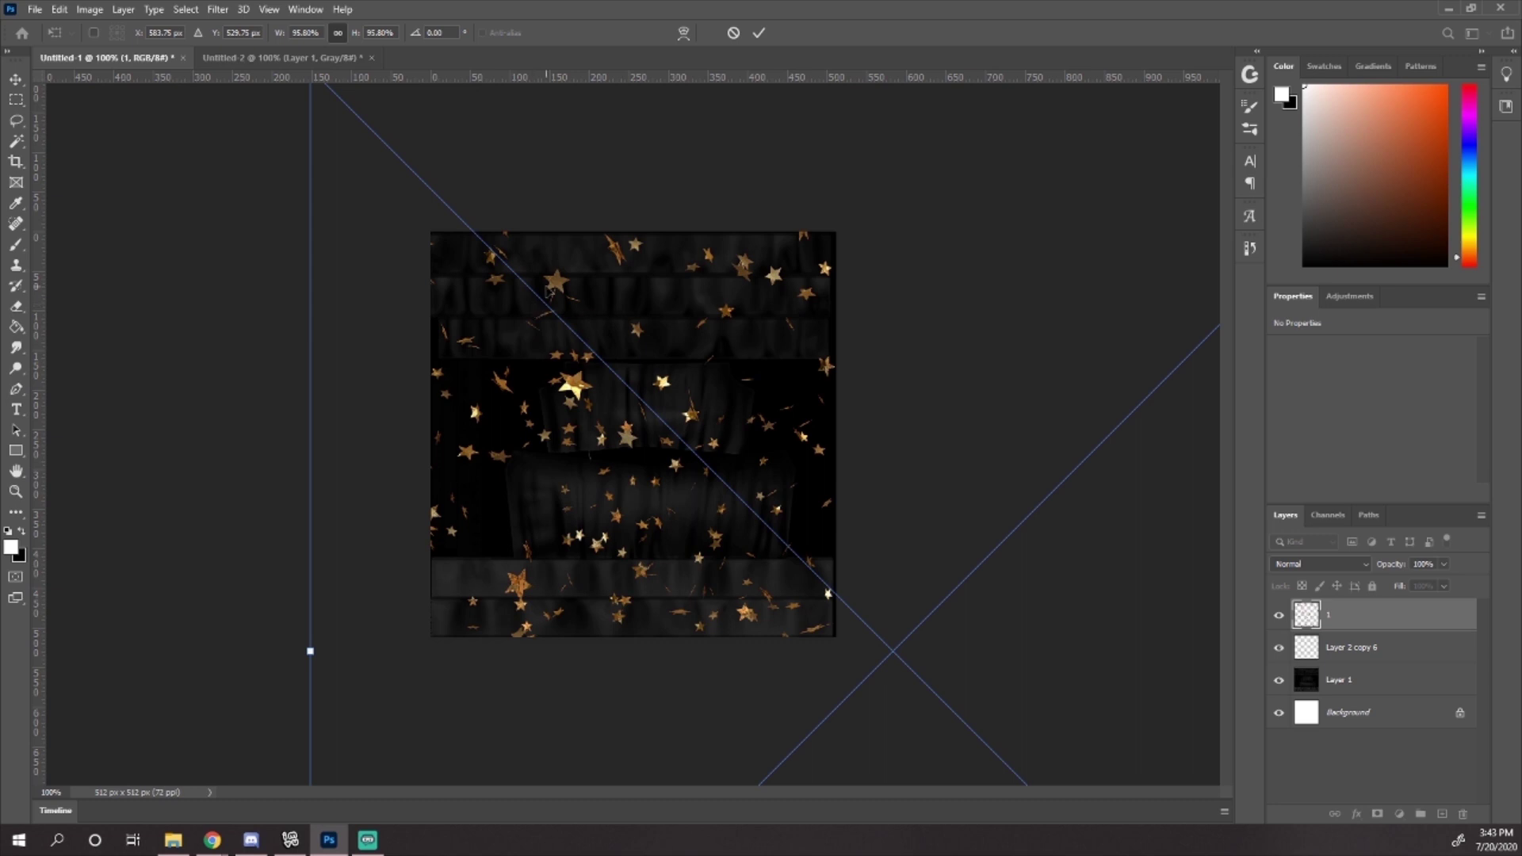
key("Return")
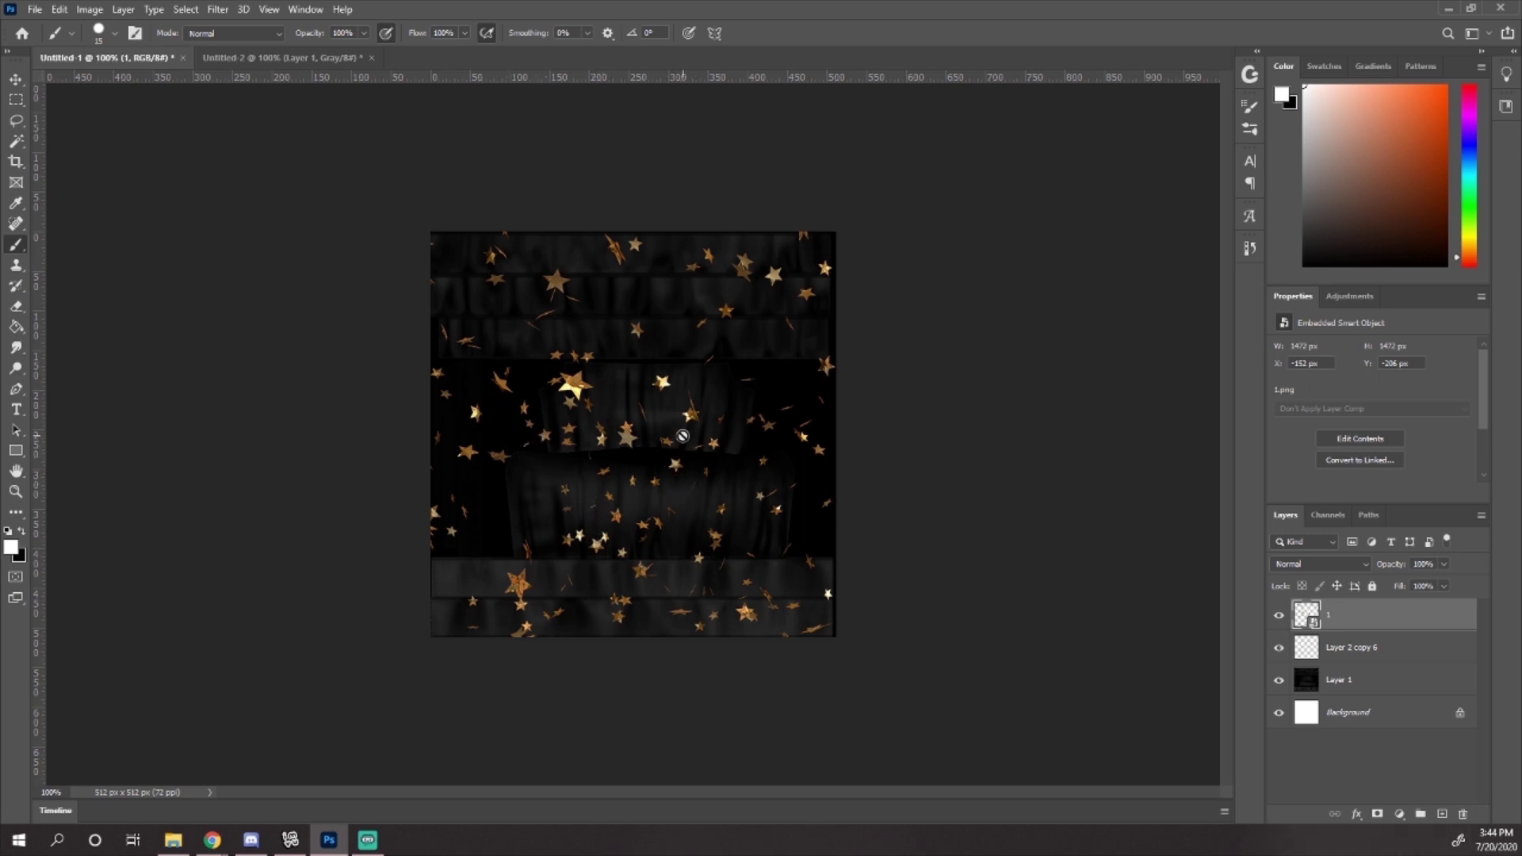
Step: Rasterize the star confetti layer and keep its blend mode at Normal
right_click(1356, 621)
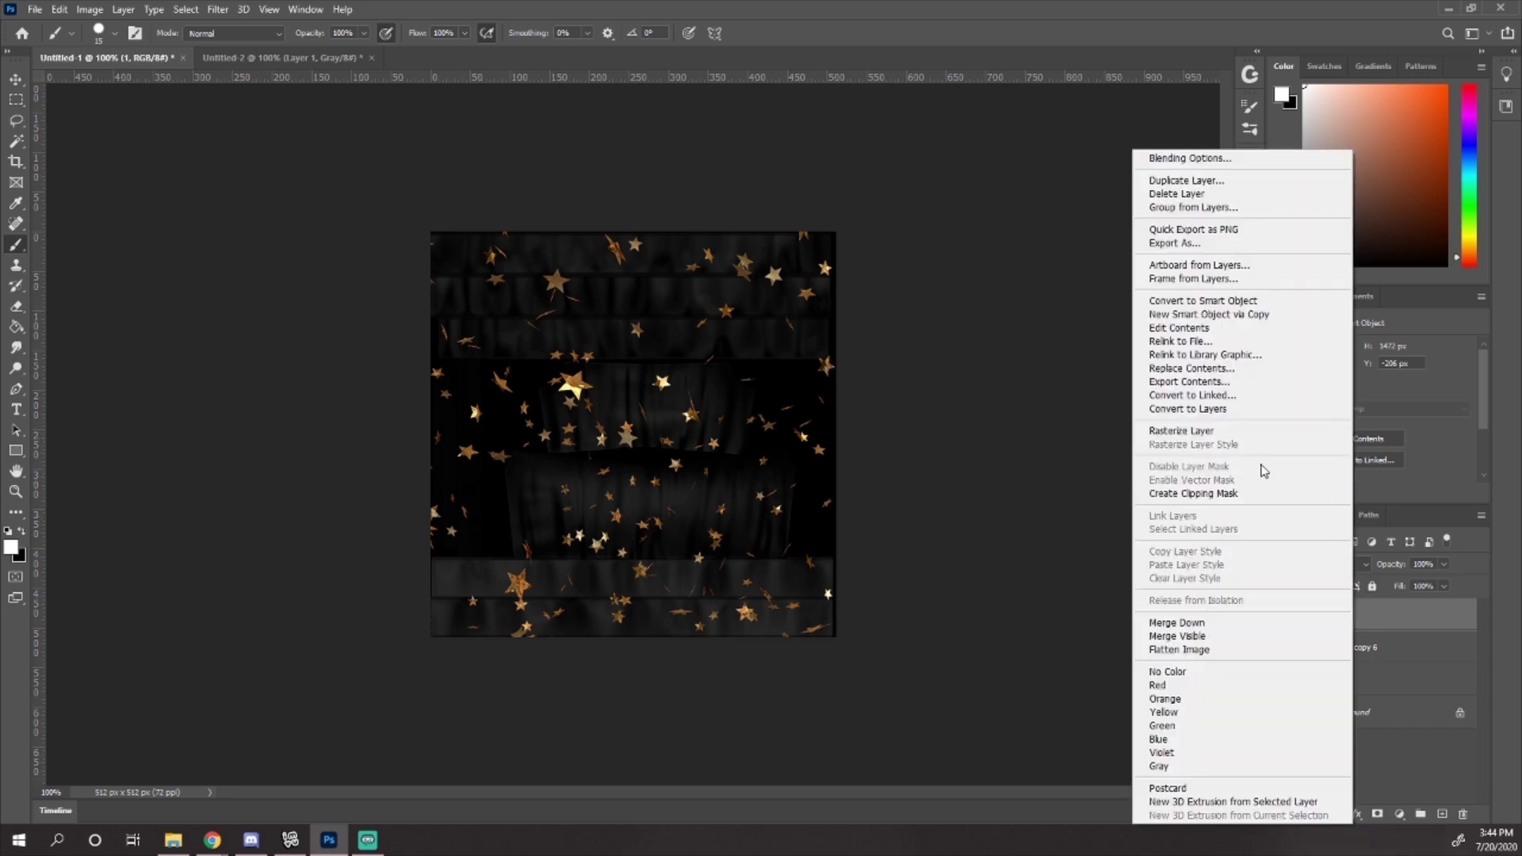
left_click(1231, 432)
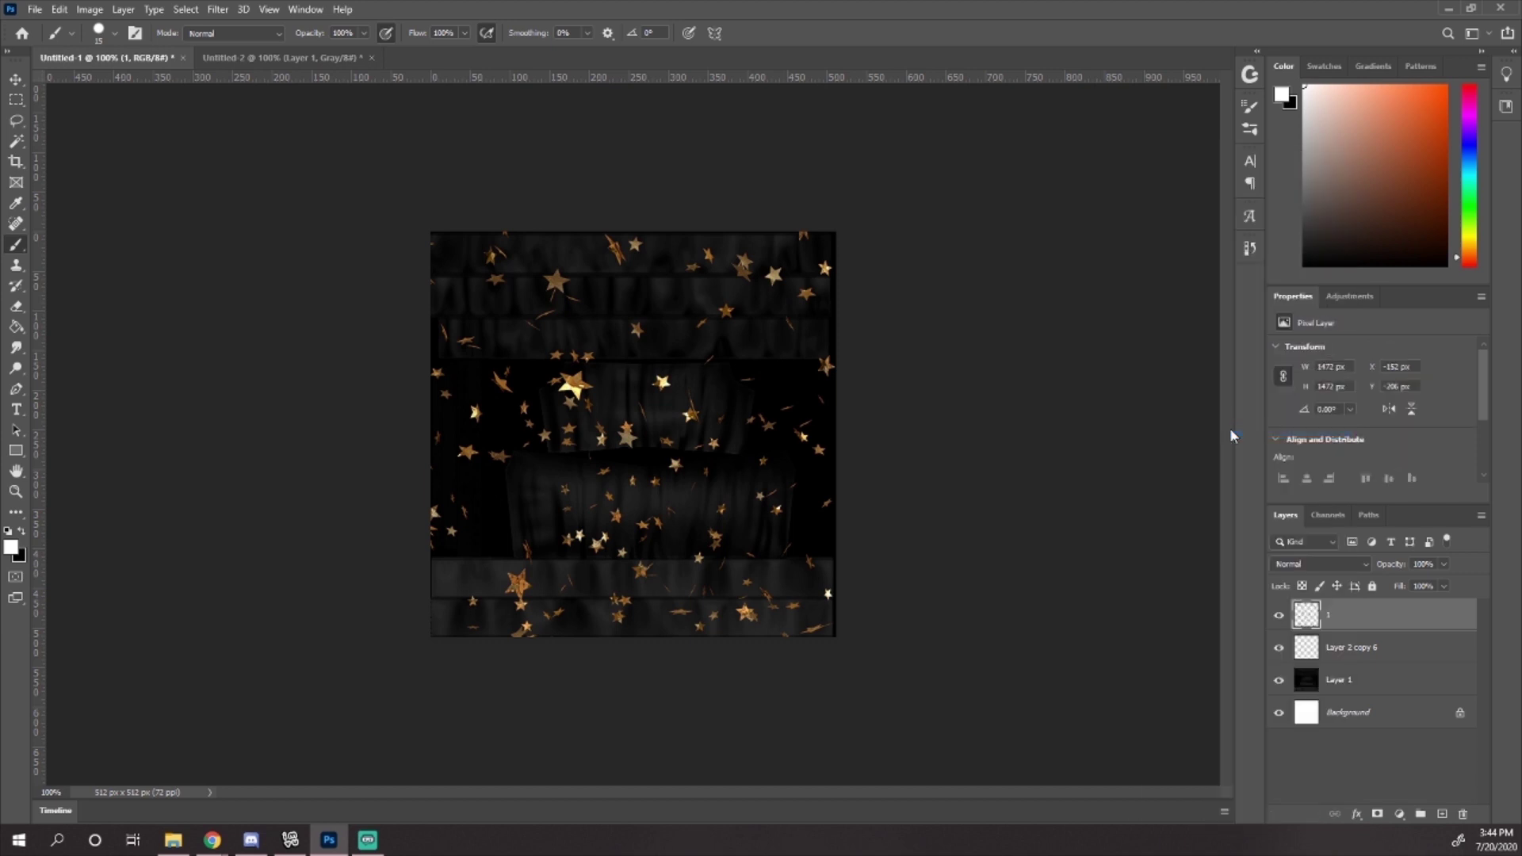
left_click(1319, 563)
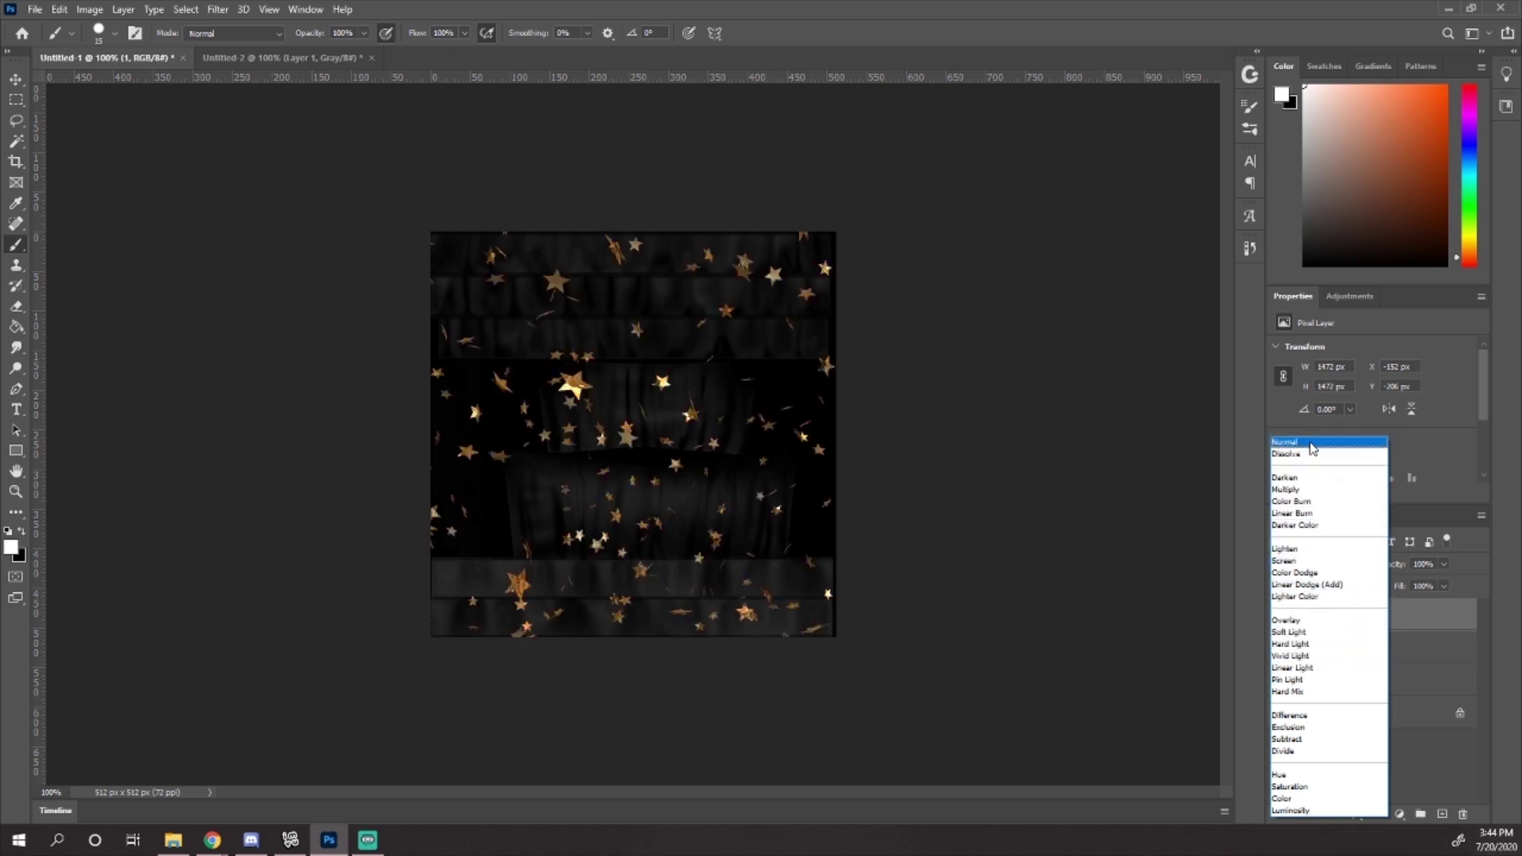
left_click(1310, 442)
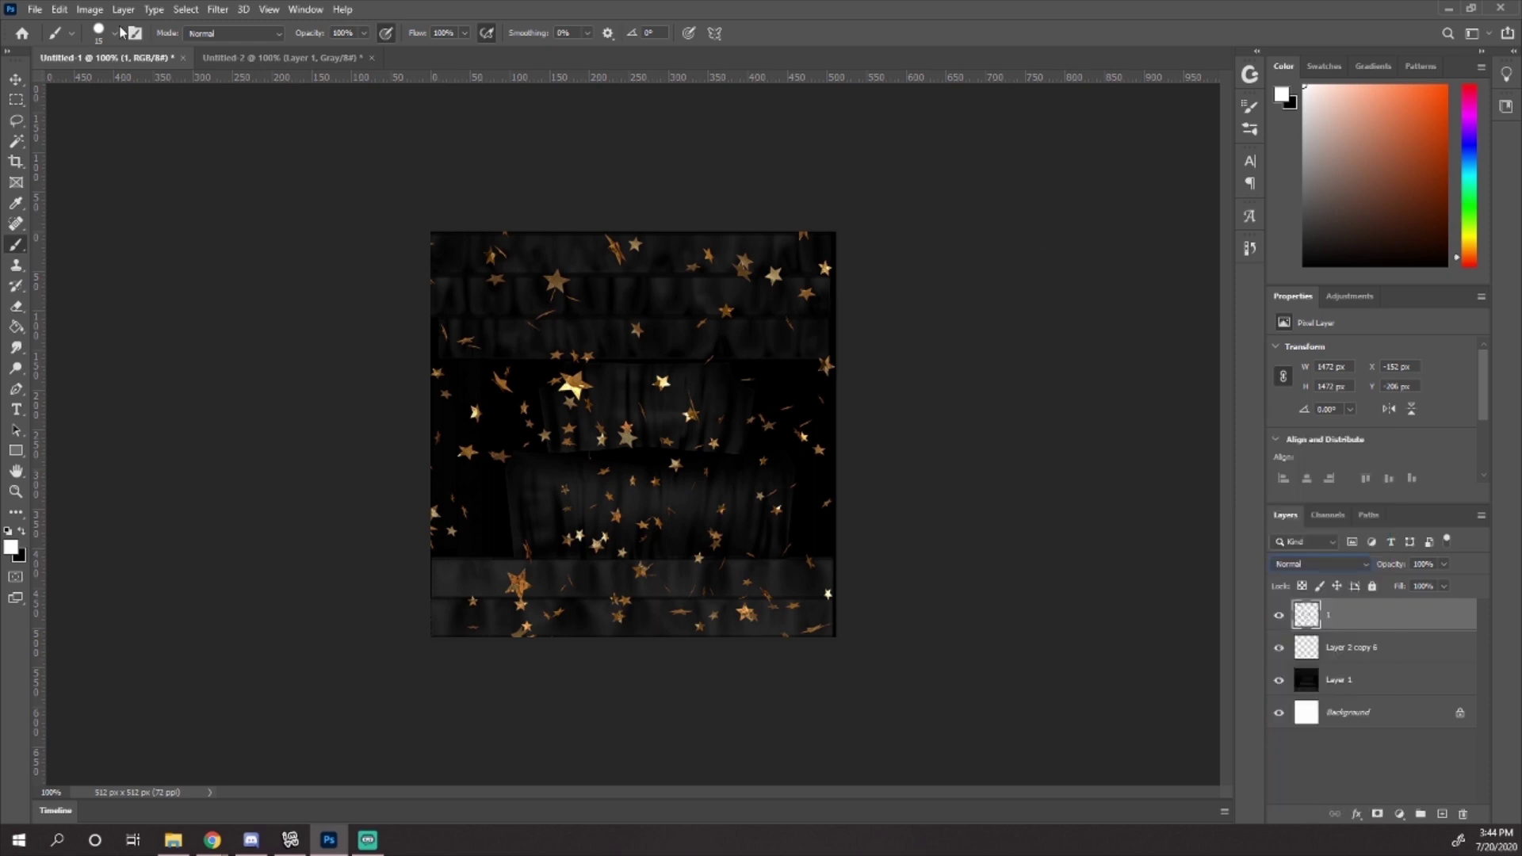
Step: Save the star-covered texture as a JPEG named startop in the Pictures folder at quality 12
left_click(34, 9)
left_click(79, 199)
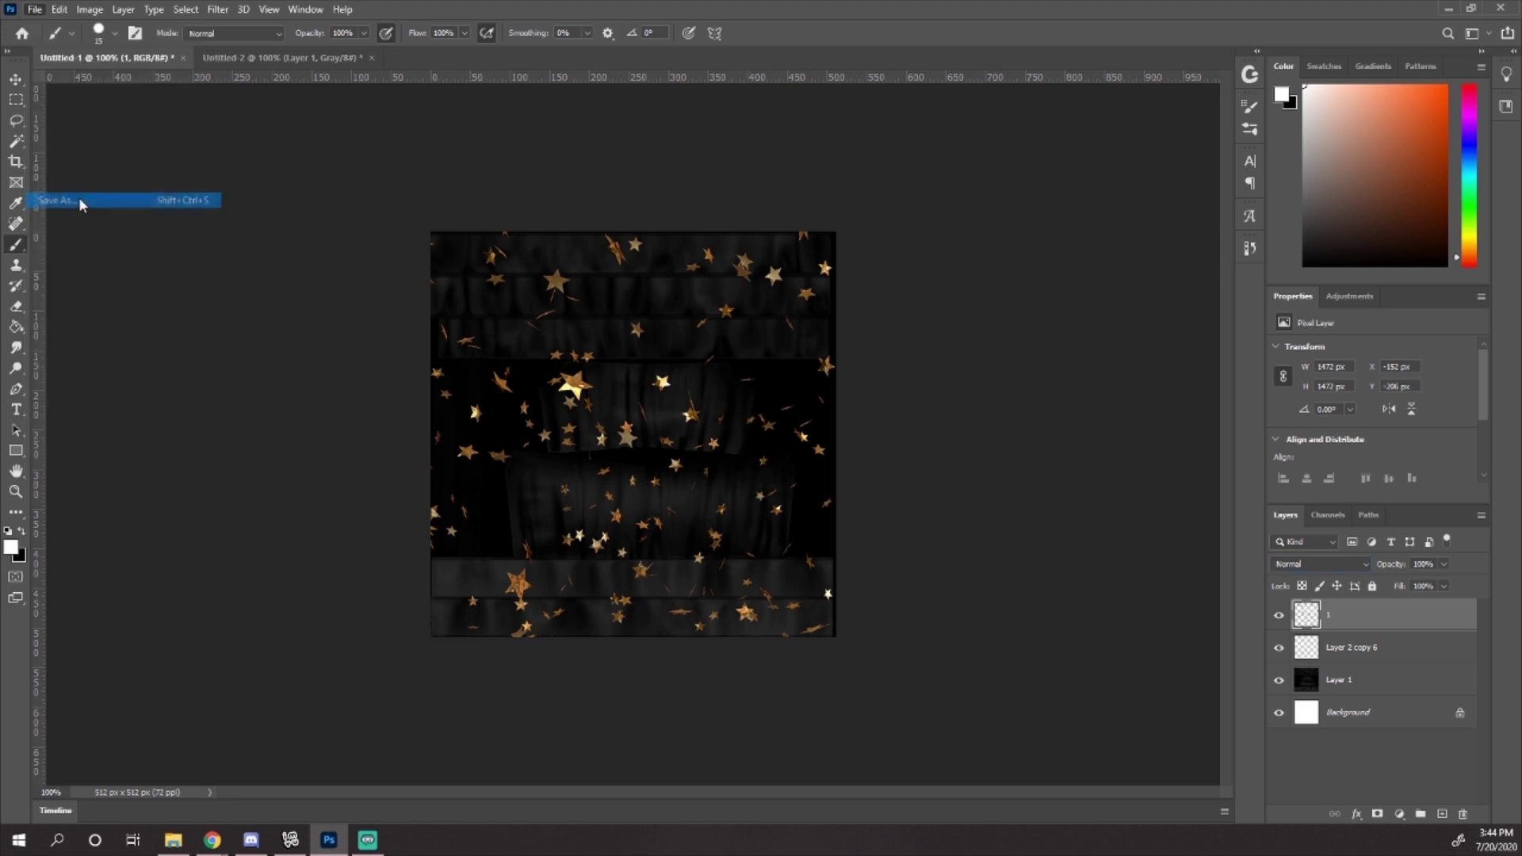
left_click(248, 619)
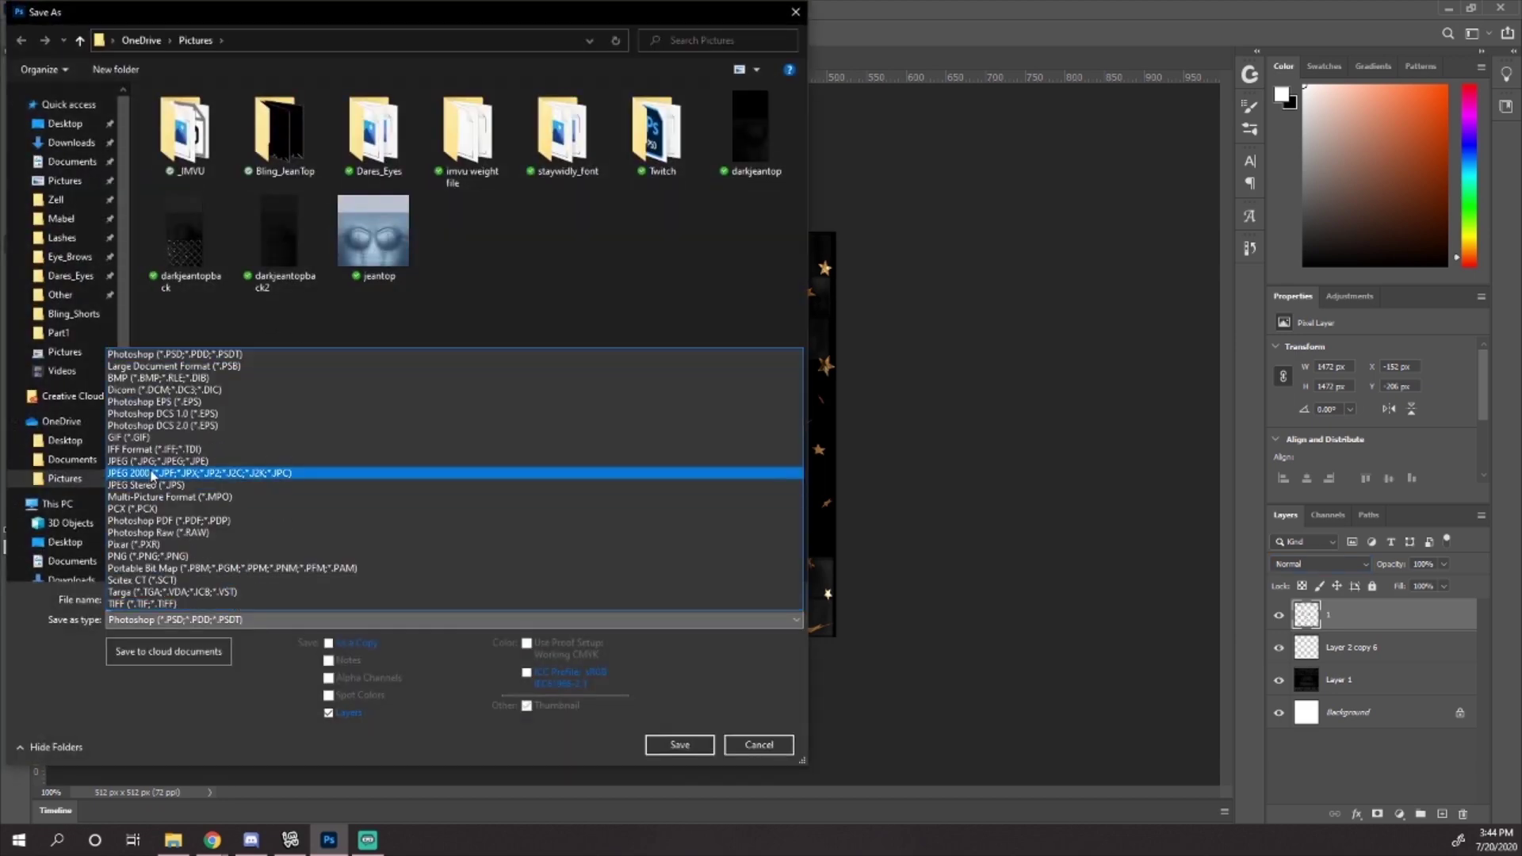
left_click(159, 463)
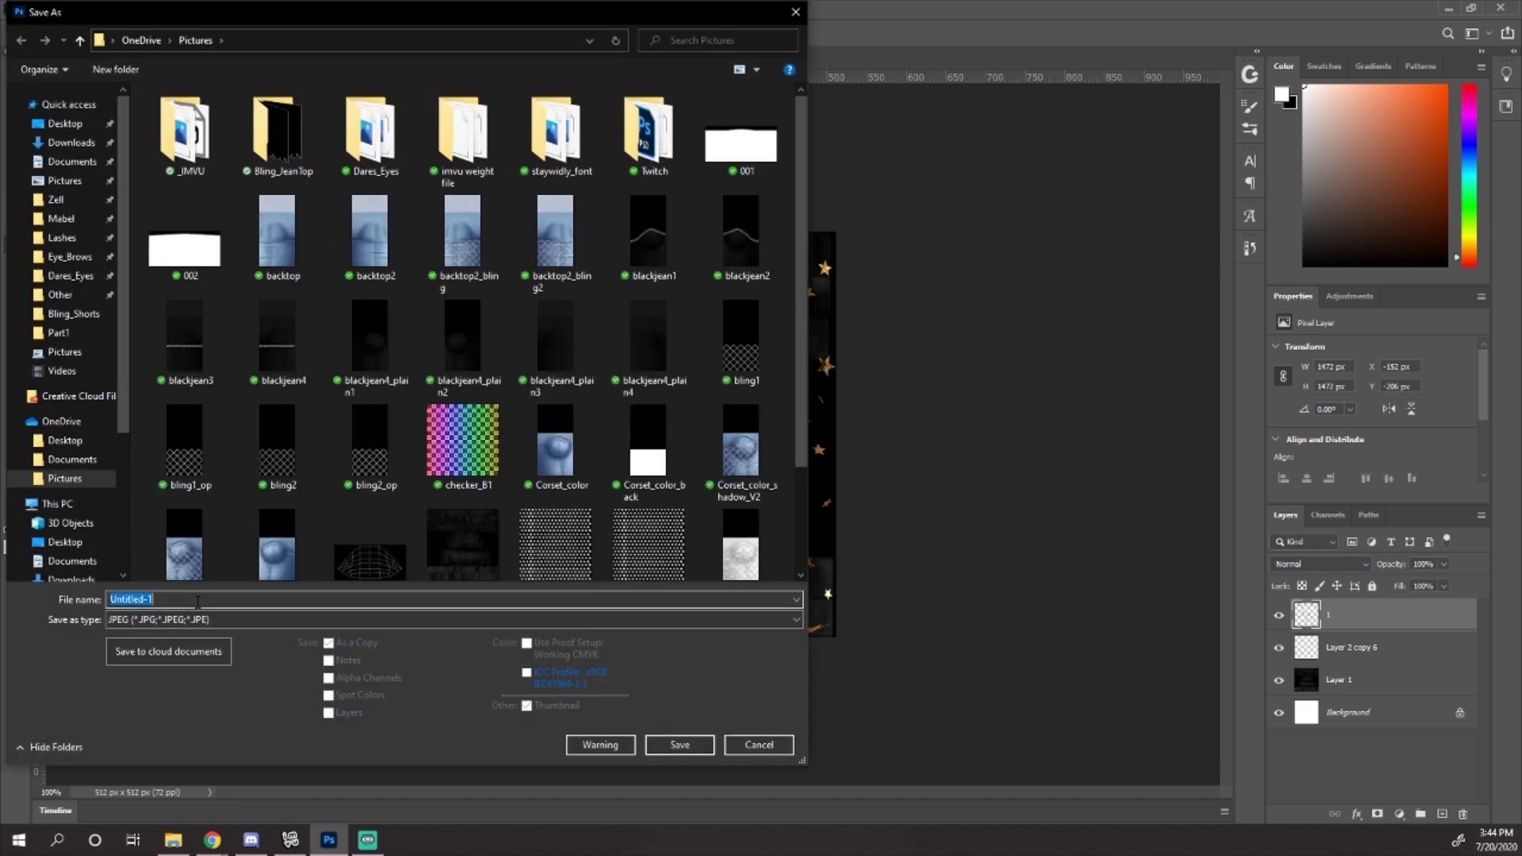
type("startop")
key("Return")
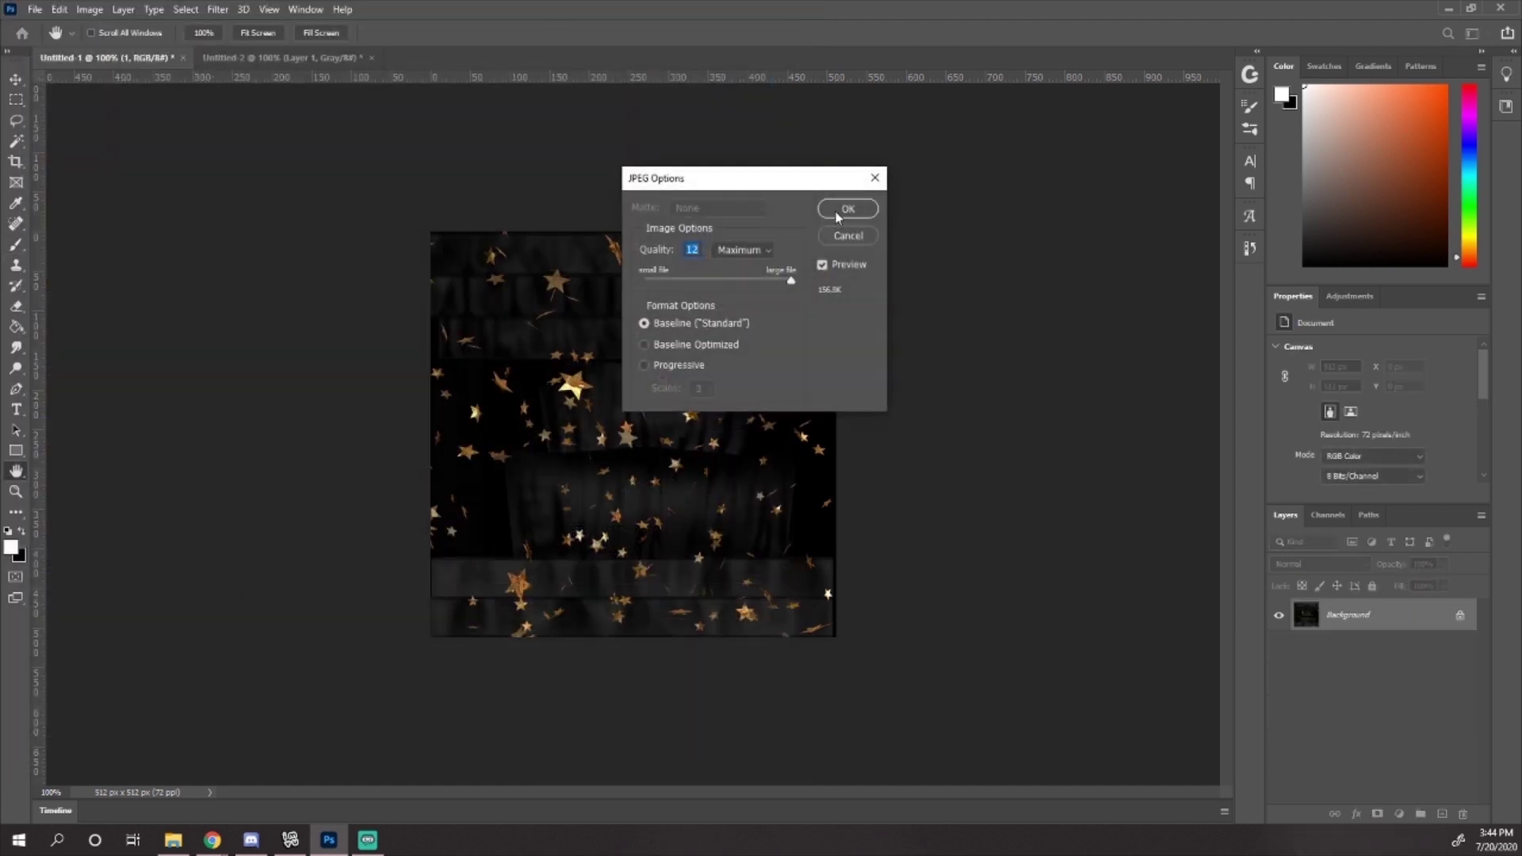
left_click(838, 214)
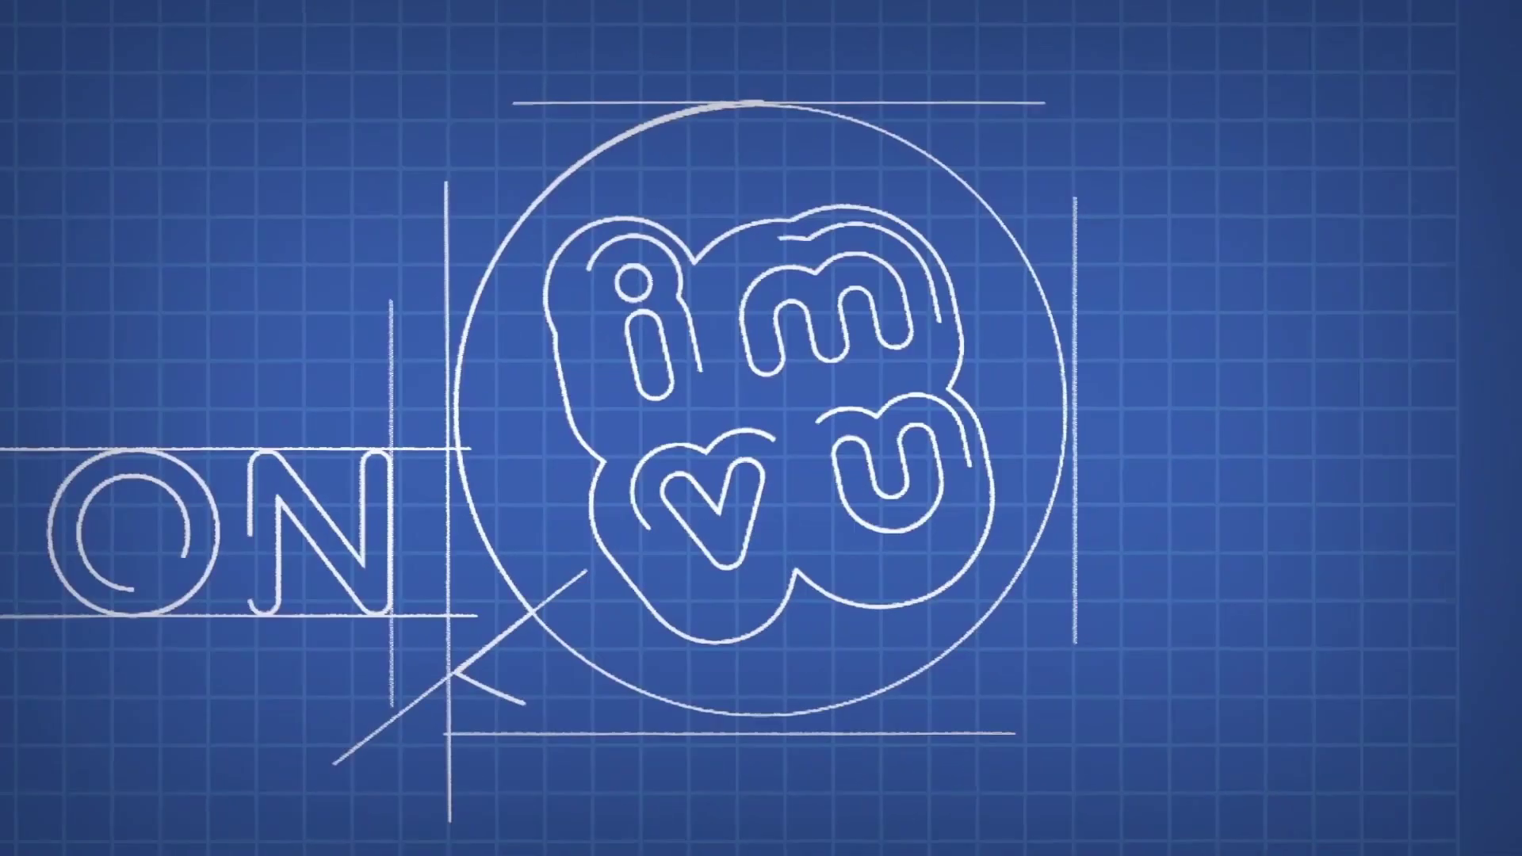